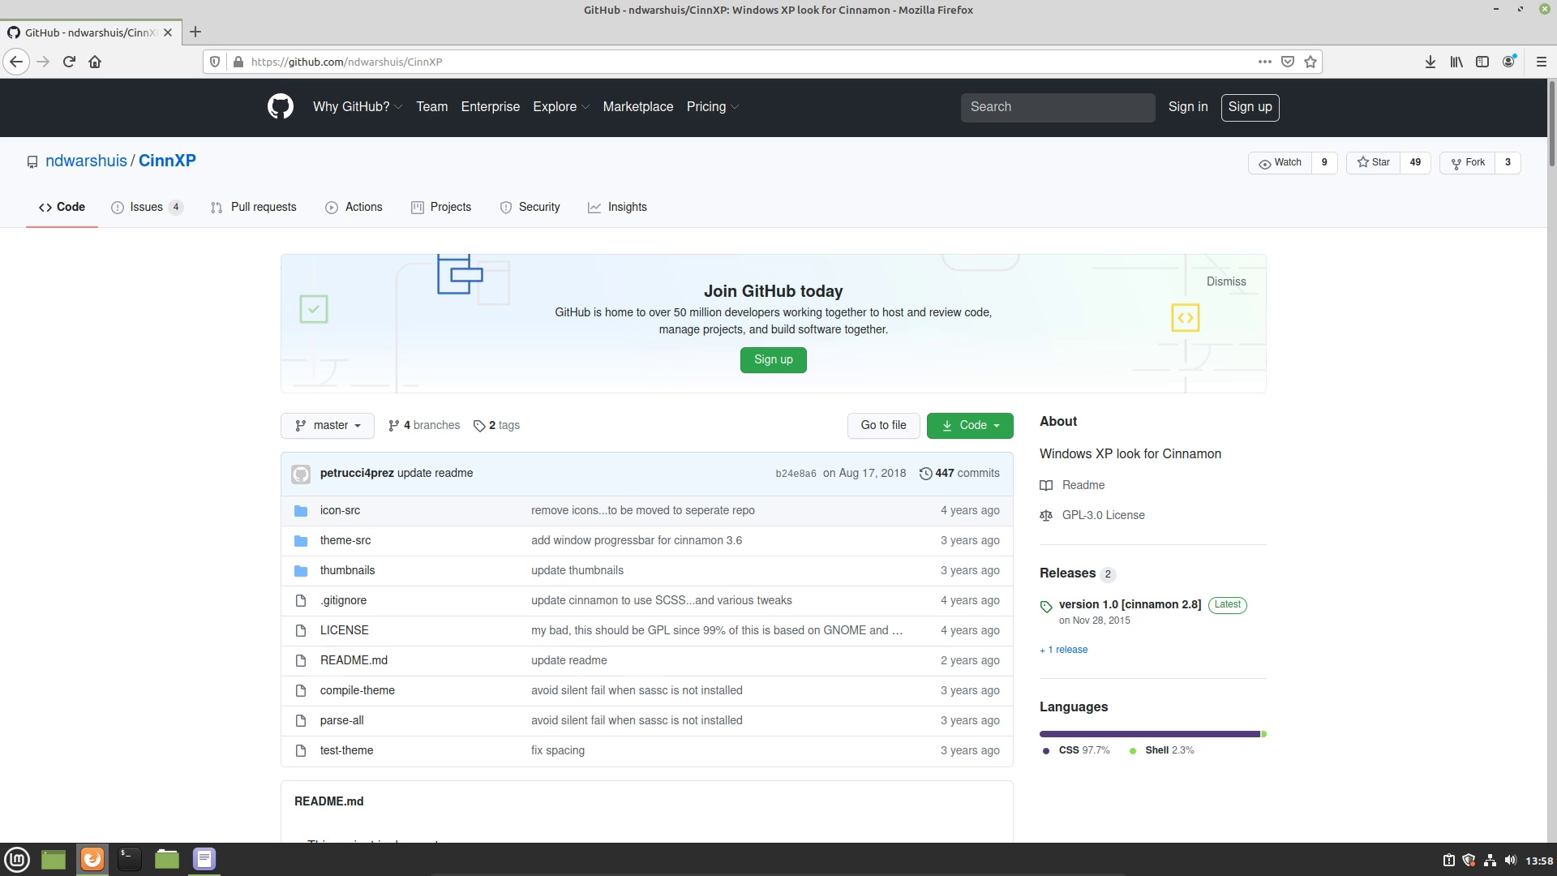
Open a terminal, install git, build-essential and libglib2.0-dev with sudo apt install using the command from the notes, enter the sudo password and accept the installation.
{"action": "key", "text": "ctrl+alt+t"}
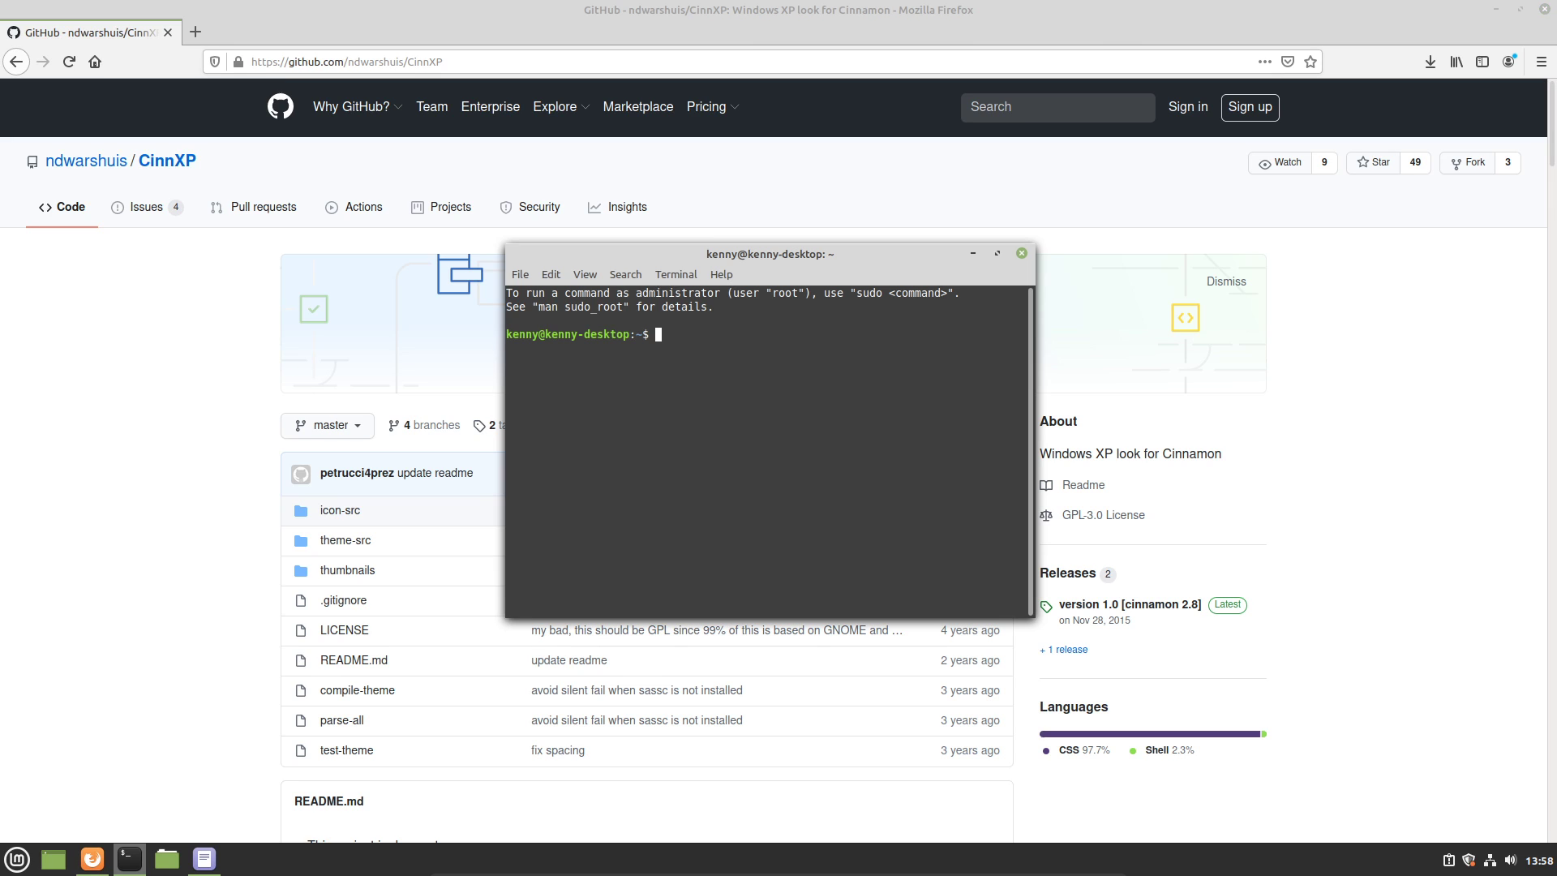
{"action": "left_click", "coordinate": [203, 858]}
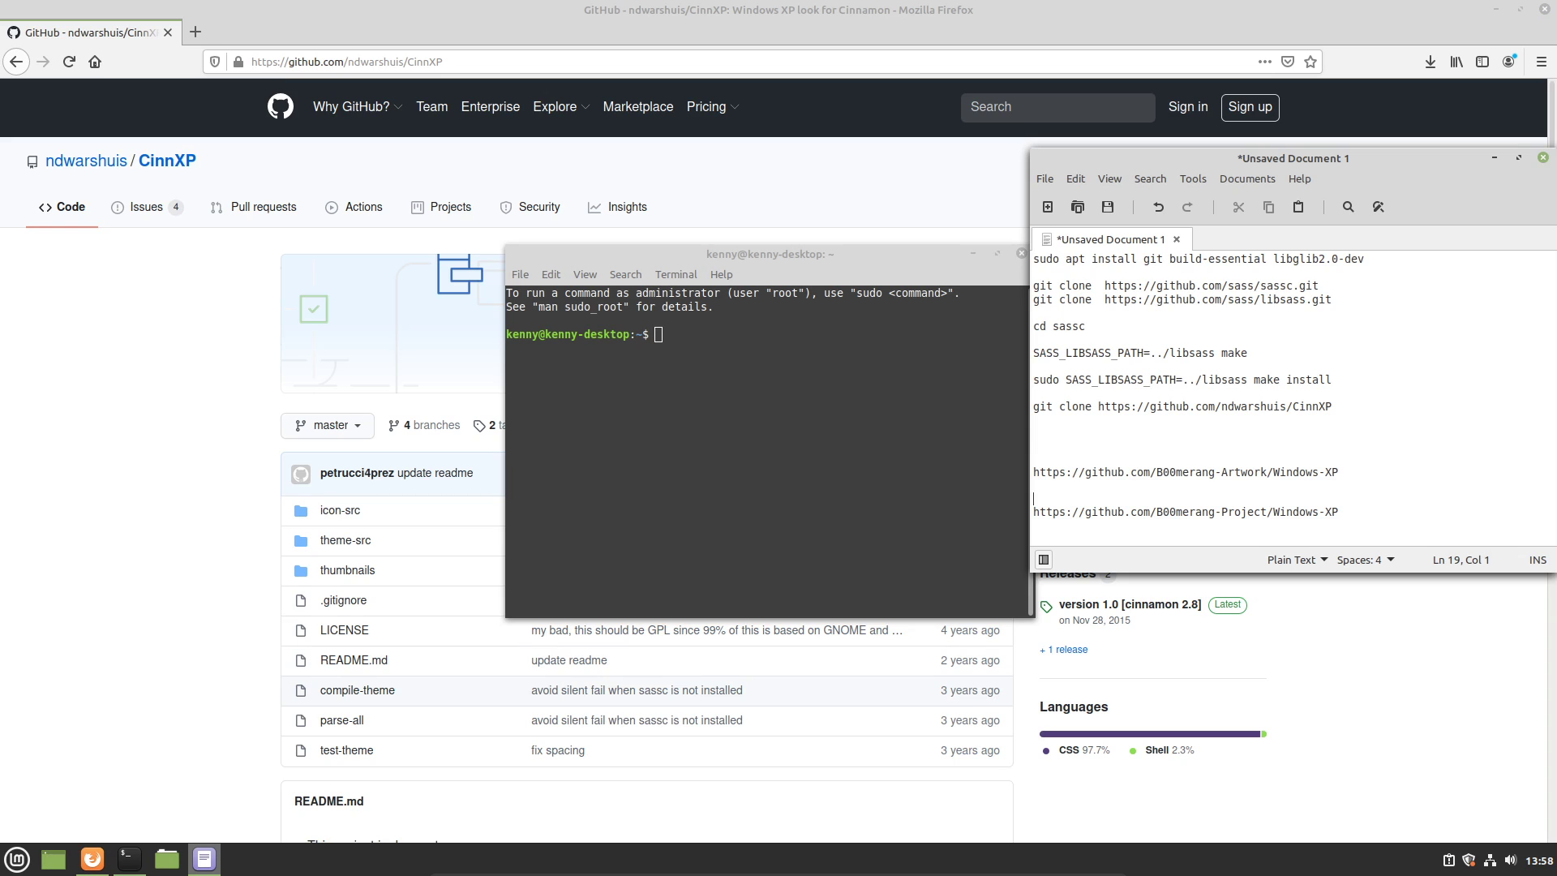
{"action": "left_click_drag", "start_coordinate": [1363, 258], "coordinate": [1032, 258]}
{"action": "middle_click", "coordinate": [766, 364]}
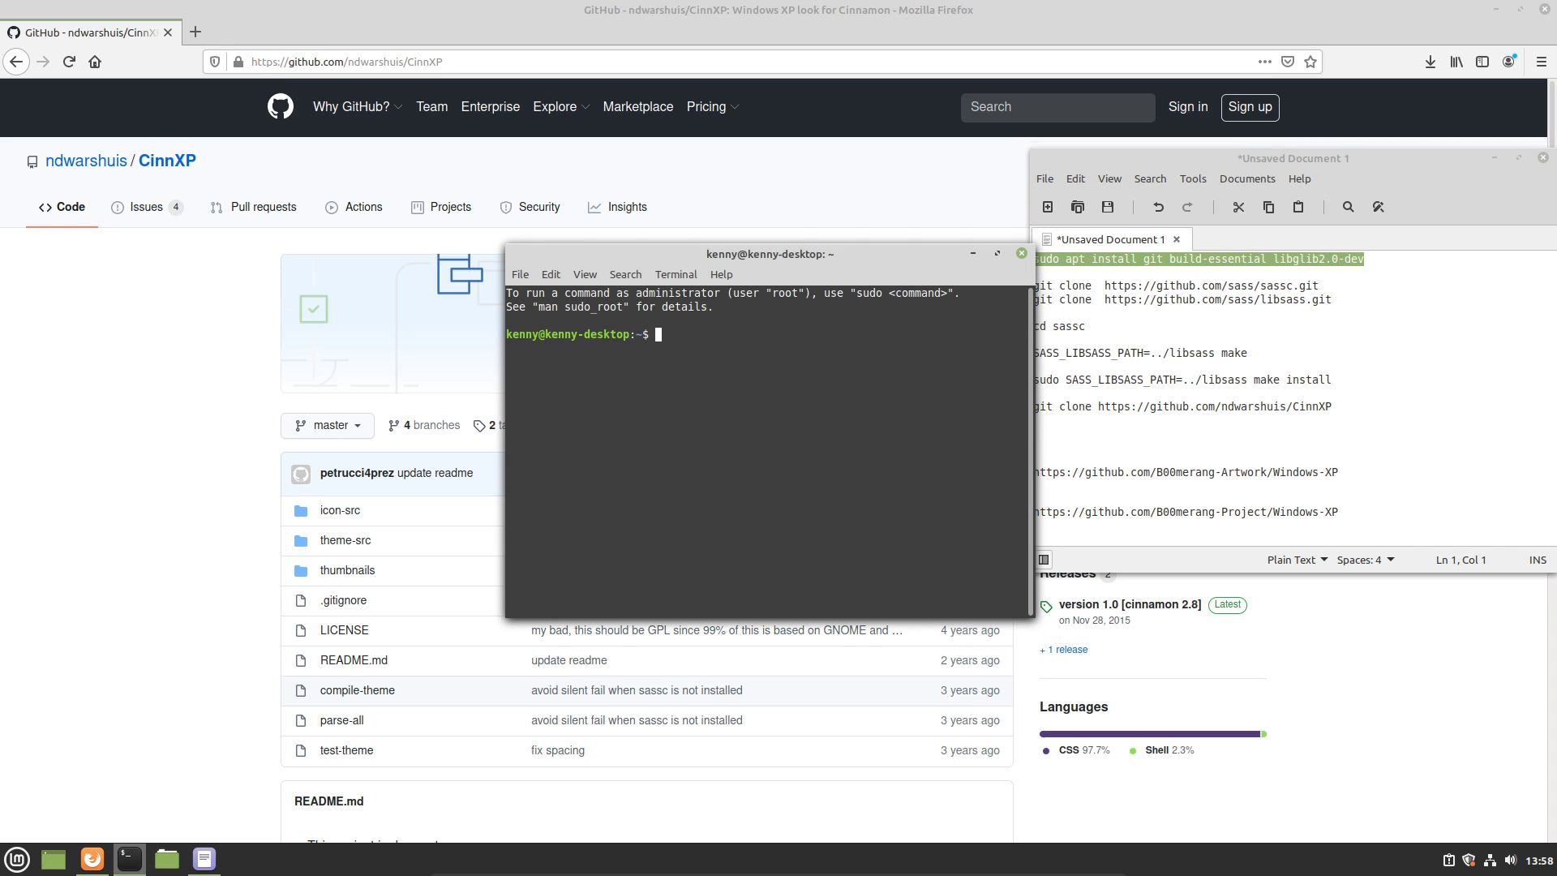
{"action": "key", "text": "Return"}
{"action": "type", "text": "*******"}
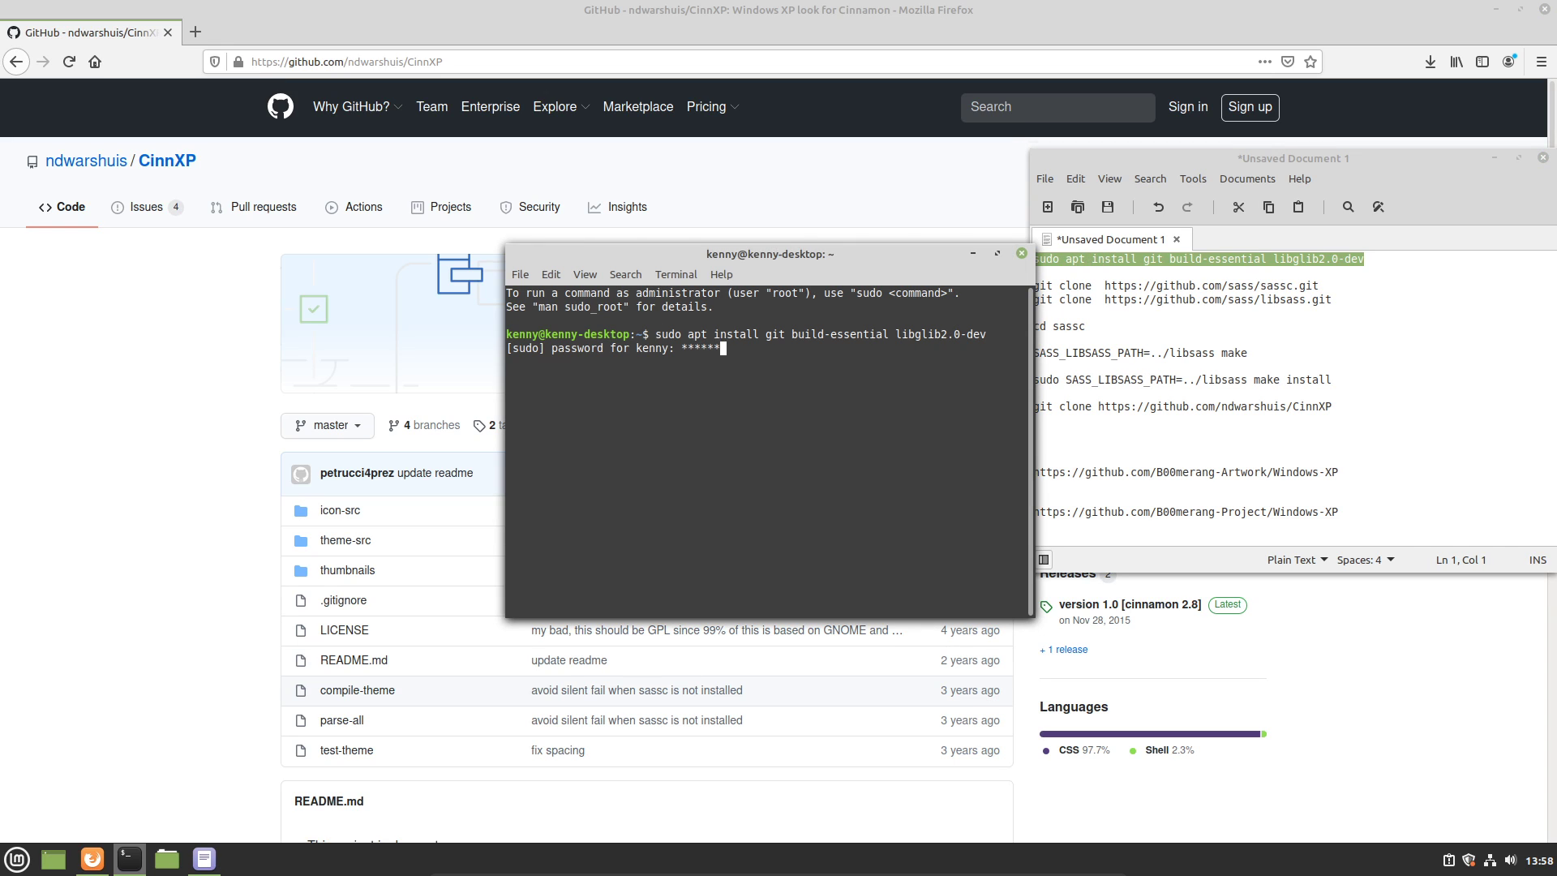
{"action": "key", "text": "Return"}
{"action": "type", "text": "Y"}
{"action": "key", "text": "Return"}
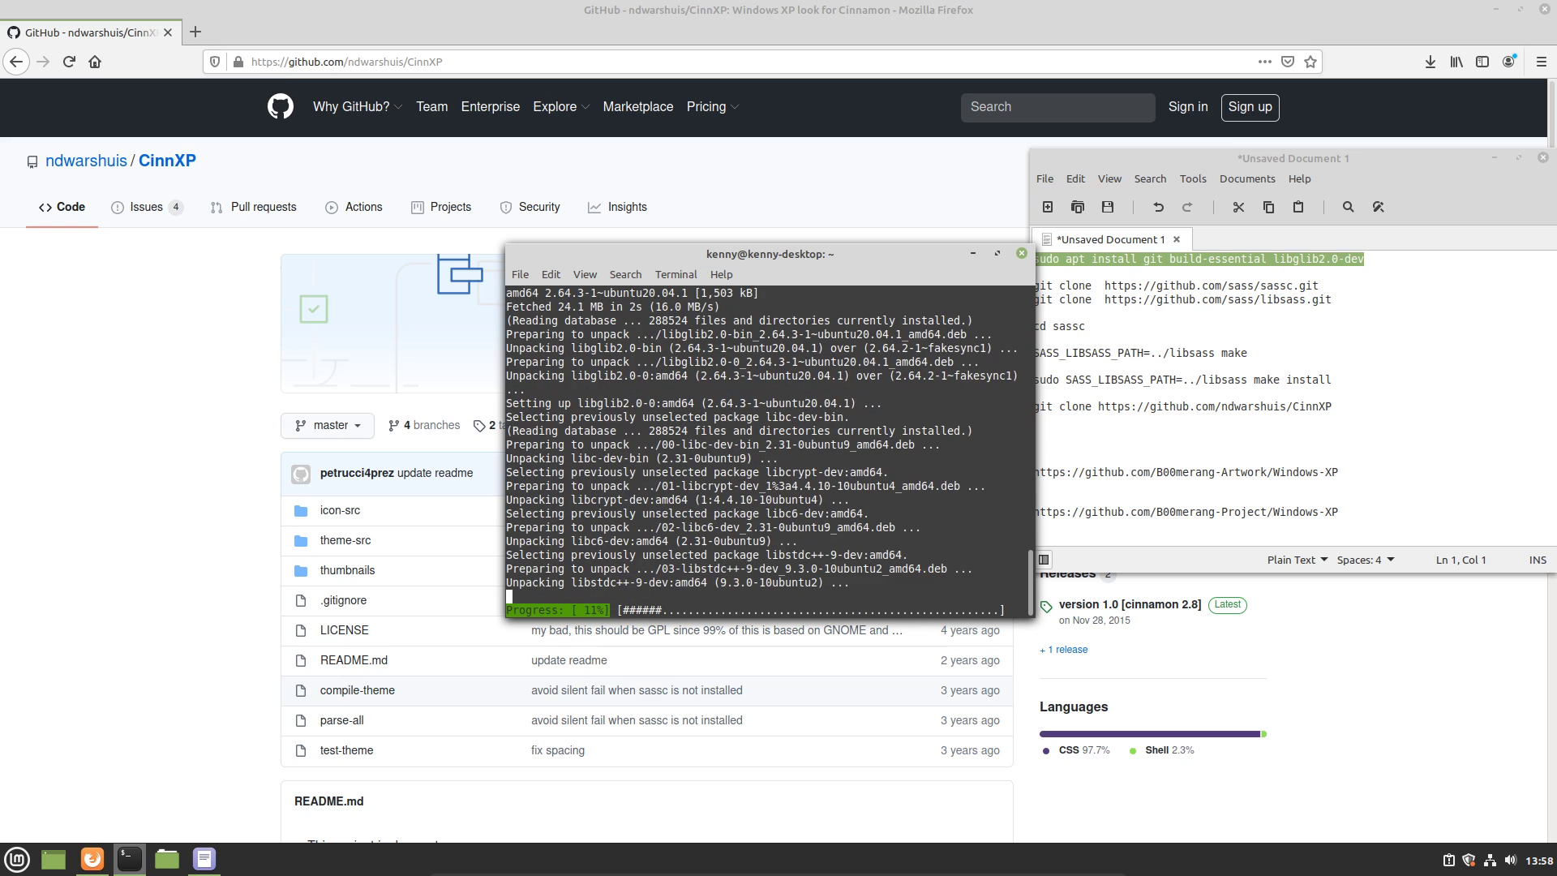
{"action": "left_click", "coordinate": [1319, 285]}
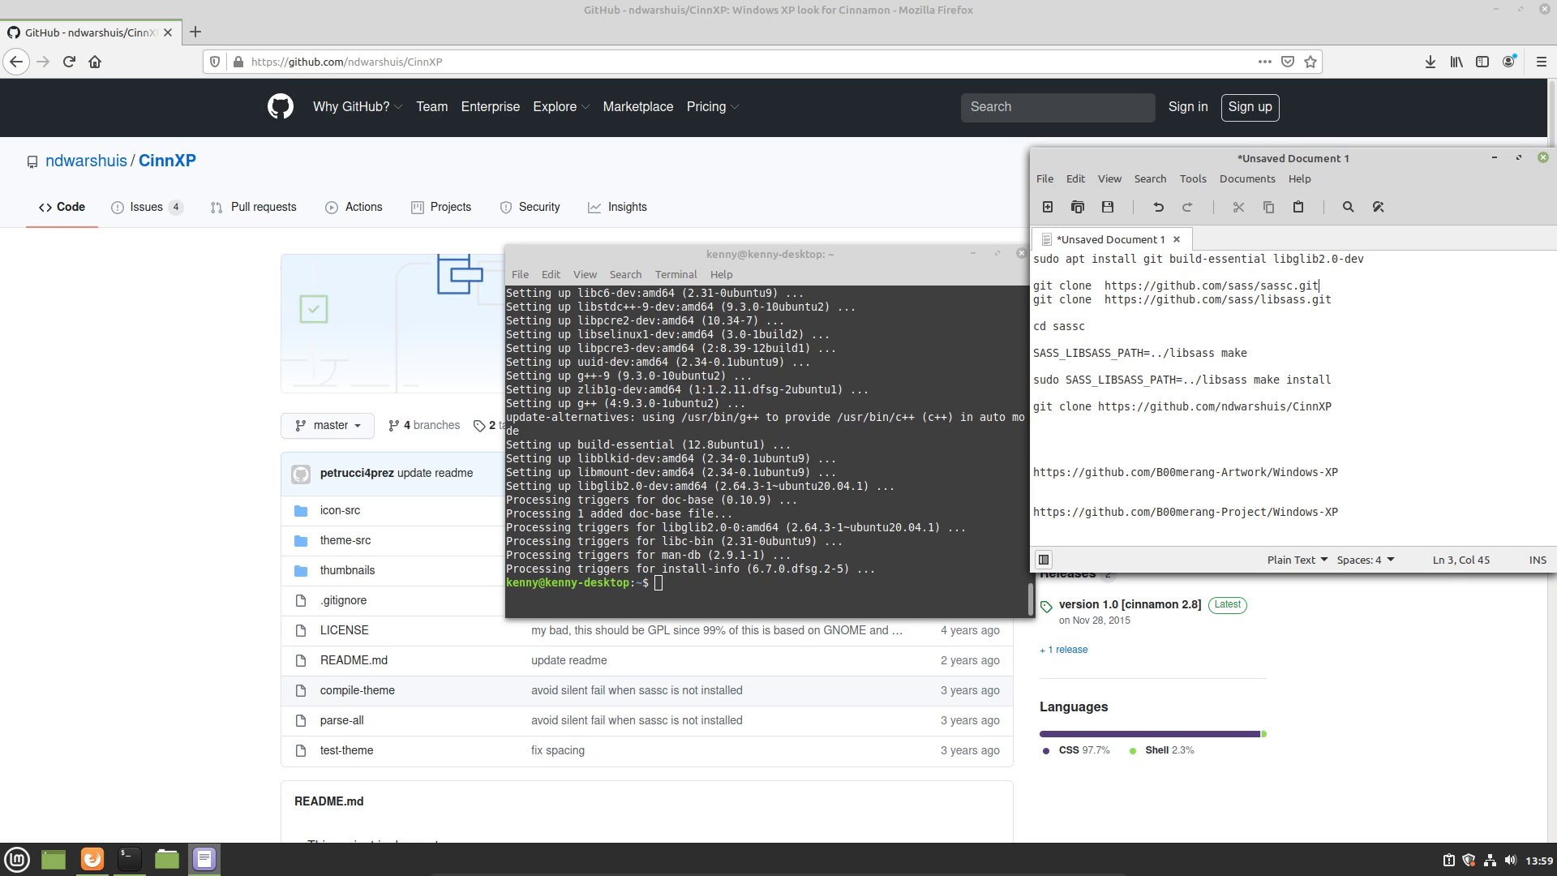
{"action": "key", "text": "alt+Tab"}
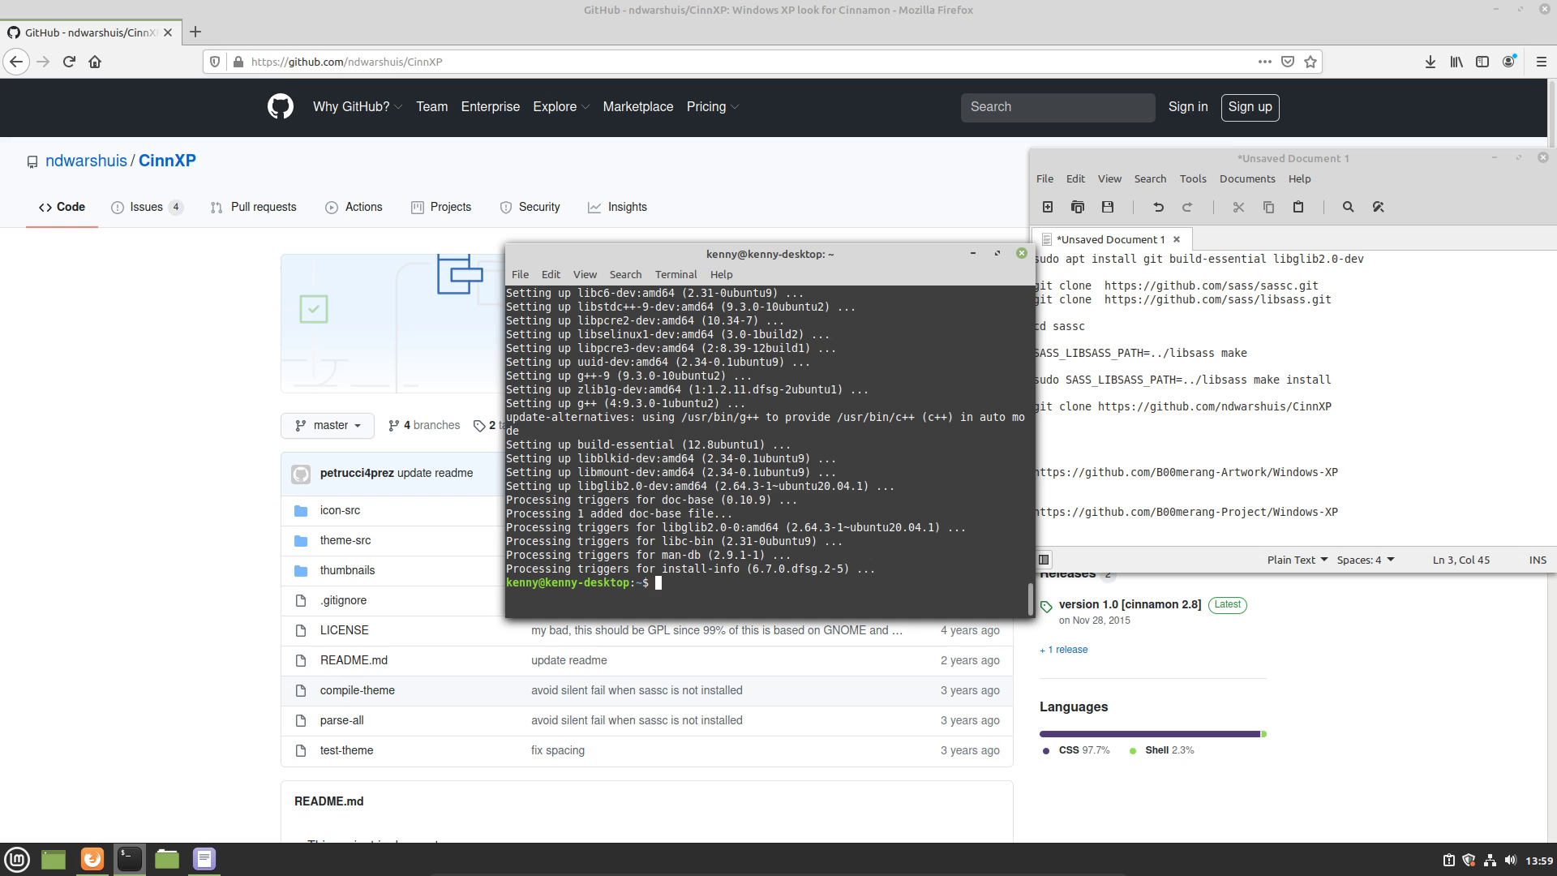
{"action": "type", "text": "git clone  https://github.com/sass/sassc.git"}
{"action": "key", "text": "Return"}
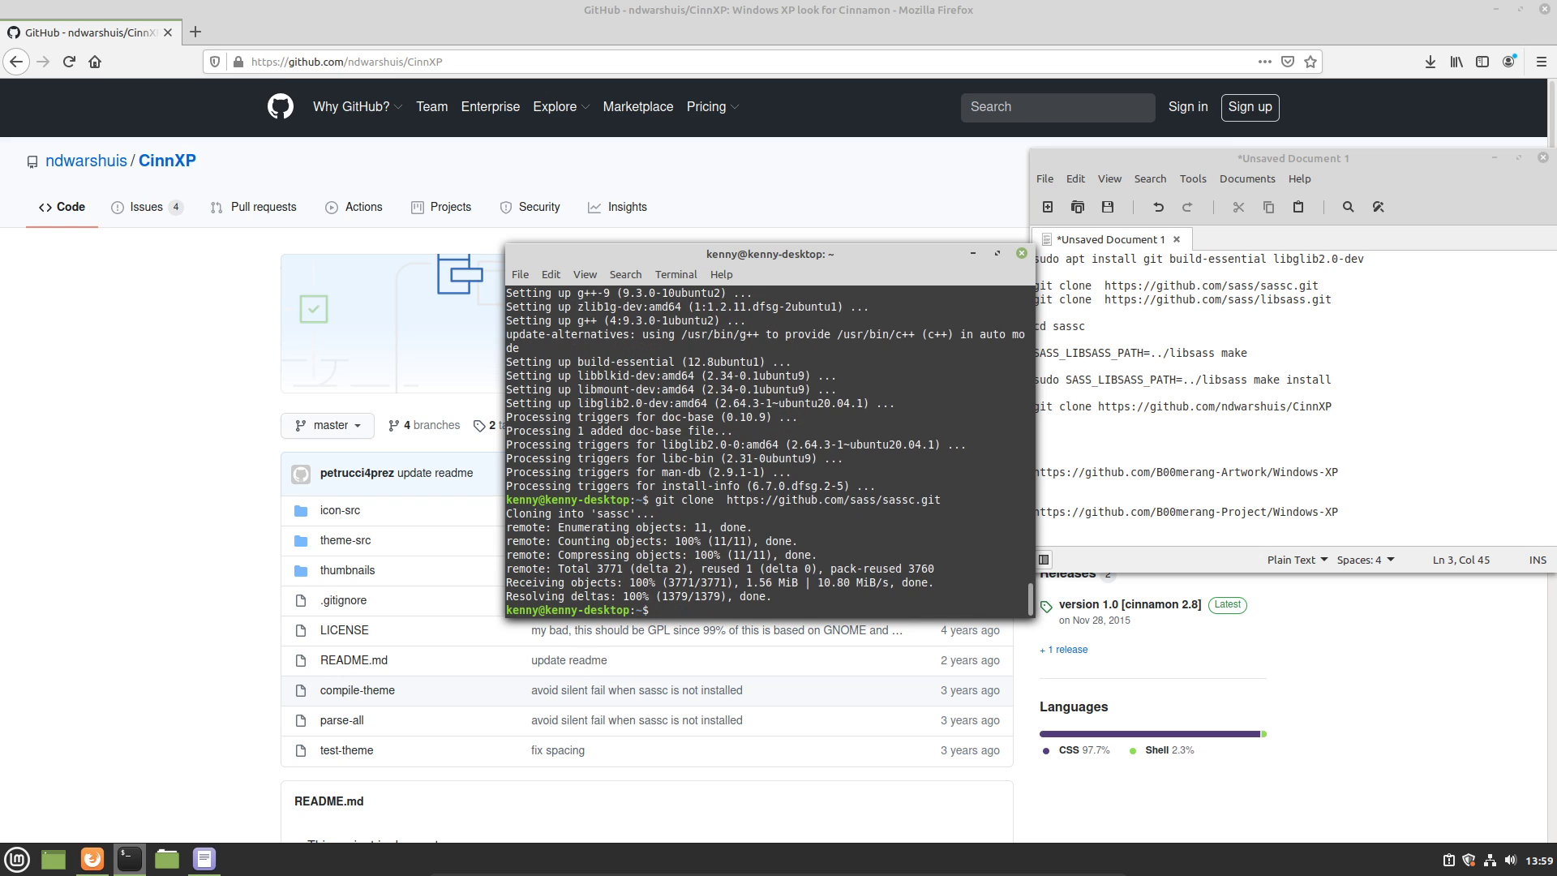
{"action": "left_click", "coordinate": [1332, 299]}
{"action": "left_click_drag", "start_coordinate": [1332, 299], "coordinate": [1033, 300]}
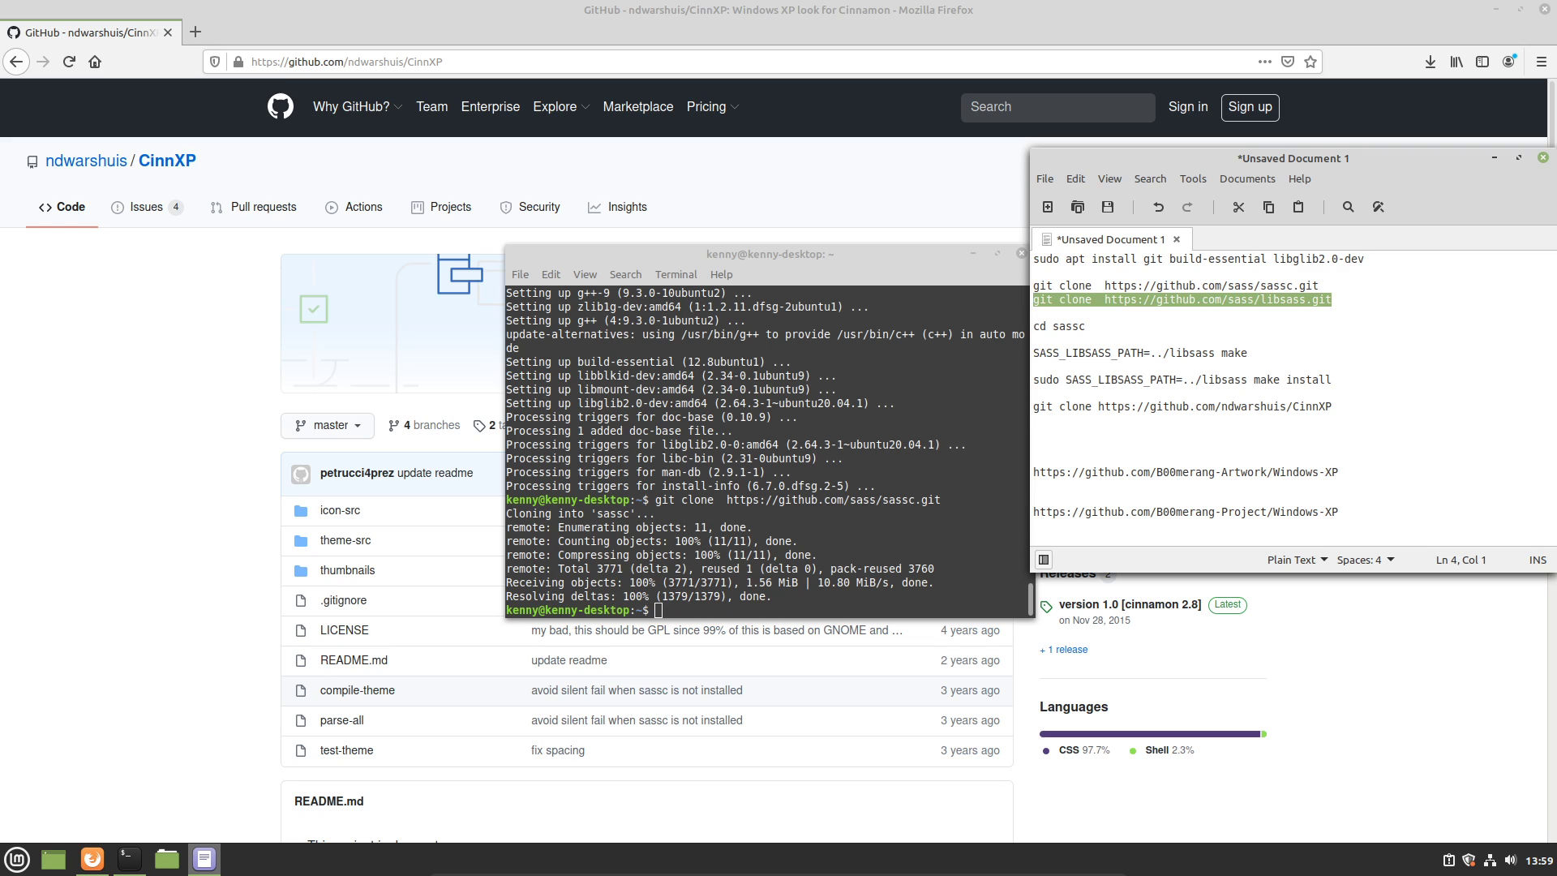
{"action": "key", "text": "ctrl+c"}
{"action": "key", "text": "alt+Tab"}
{"action": "key", "text": "ctrl+shift+v"}
{"action": "key", "text": "Return"}
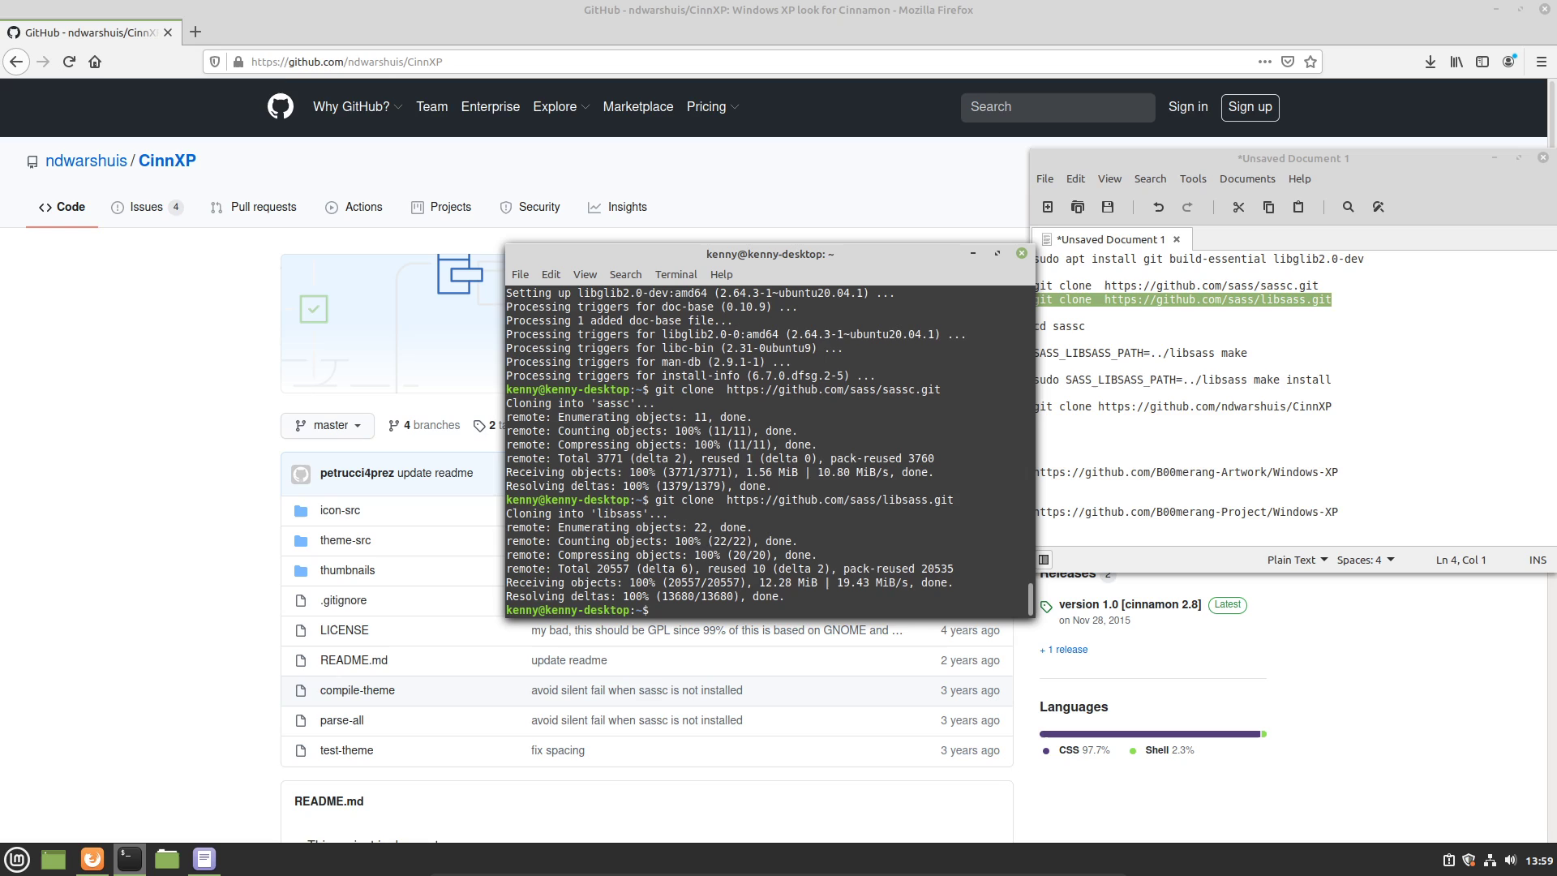
Change into the sassc directory and build it with SASS_LIBSASS_PATH=../libsass make from the notes.
{"action": "type", "text": "cd sassc/"}
{"action": "key", "text": "Return"}
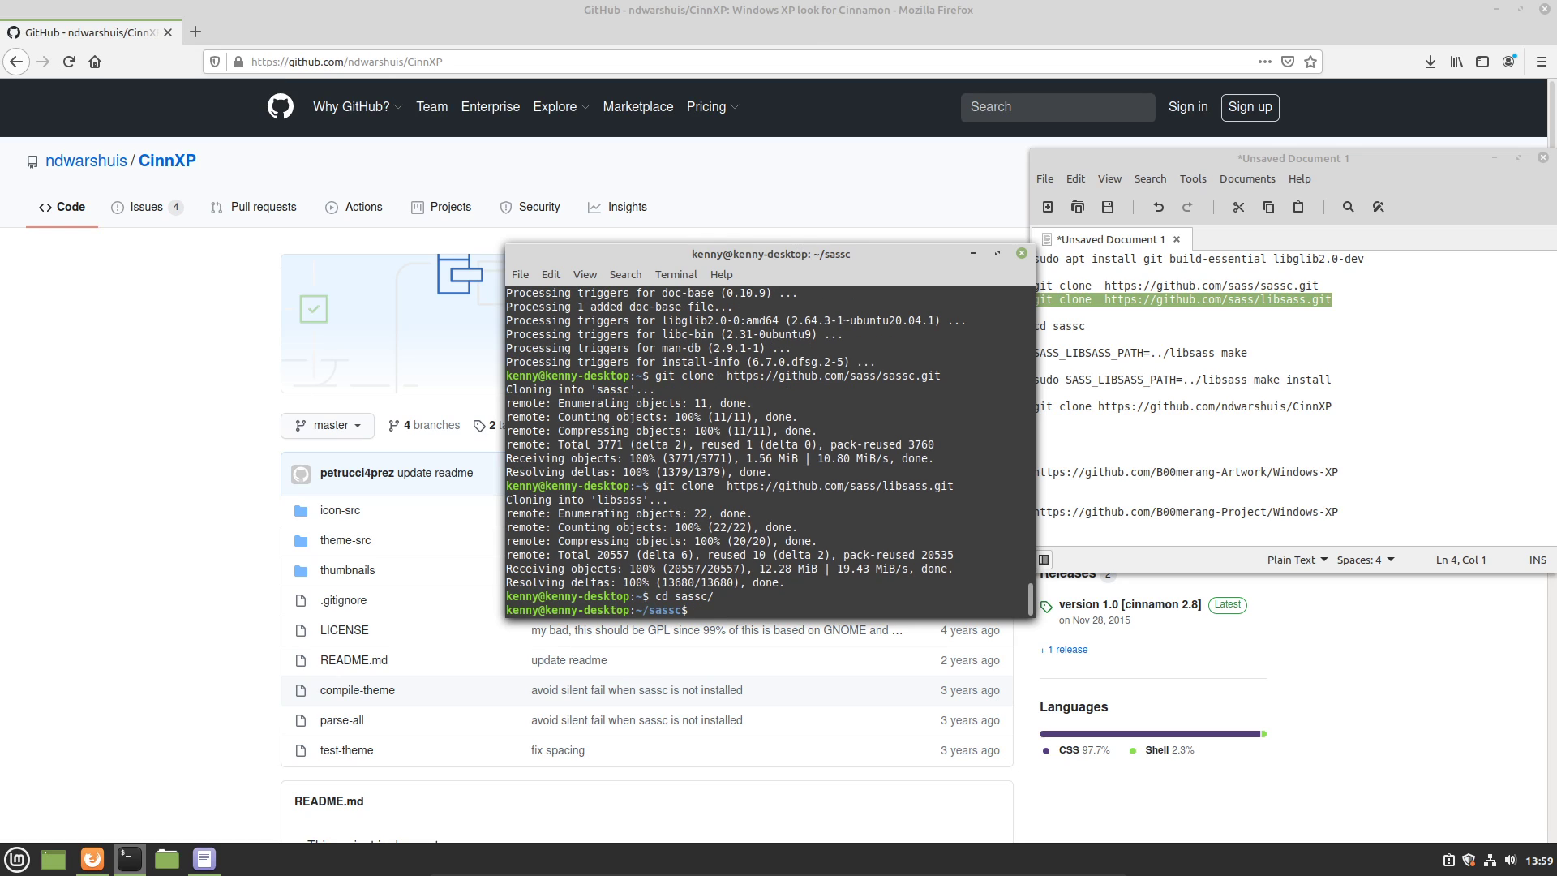
{"action": "left_click", "coordinate": [1248, 353]}
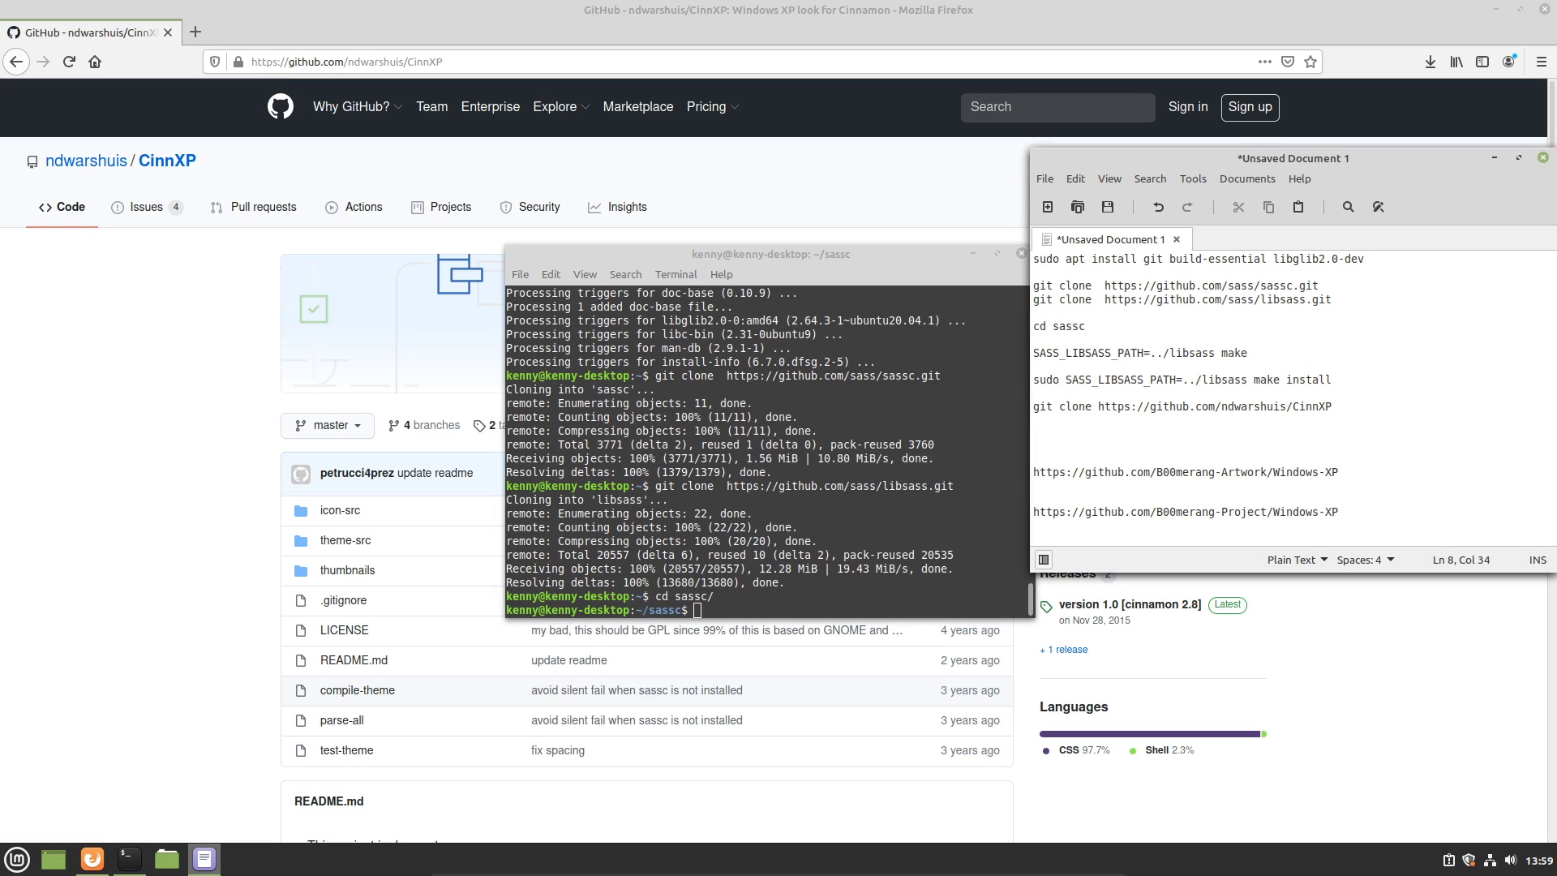
{"action": "key", "text": "shift+Home"}
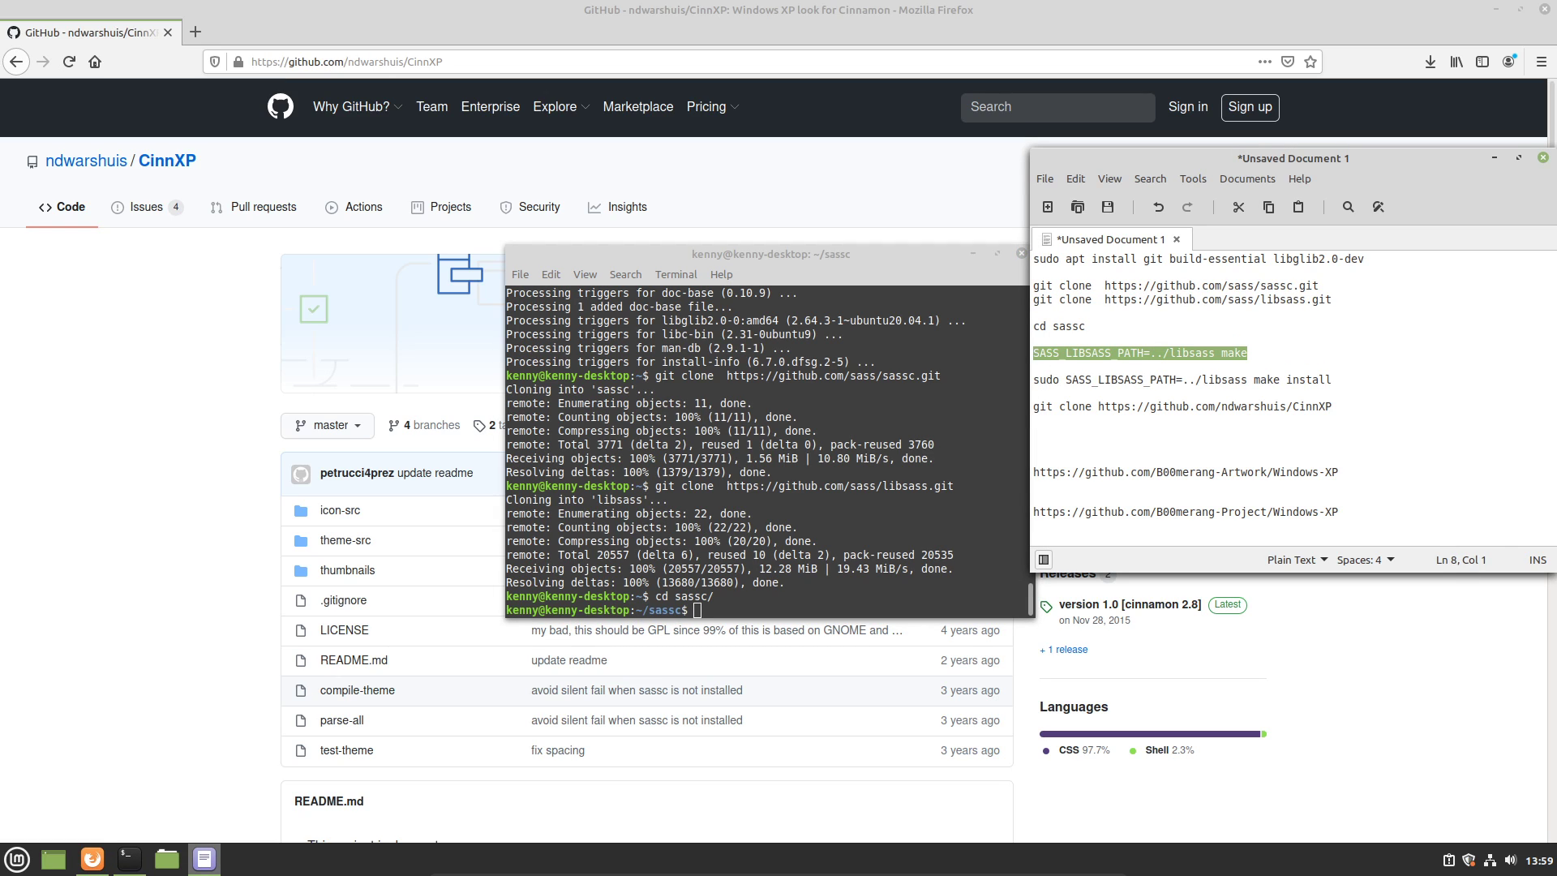
{"action": "key", "text": "alt+Tab"}
{"action": "key", "text": "ctrl+shift+v"}
{"action": "key", "text": "Return"}
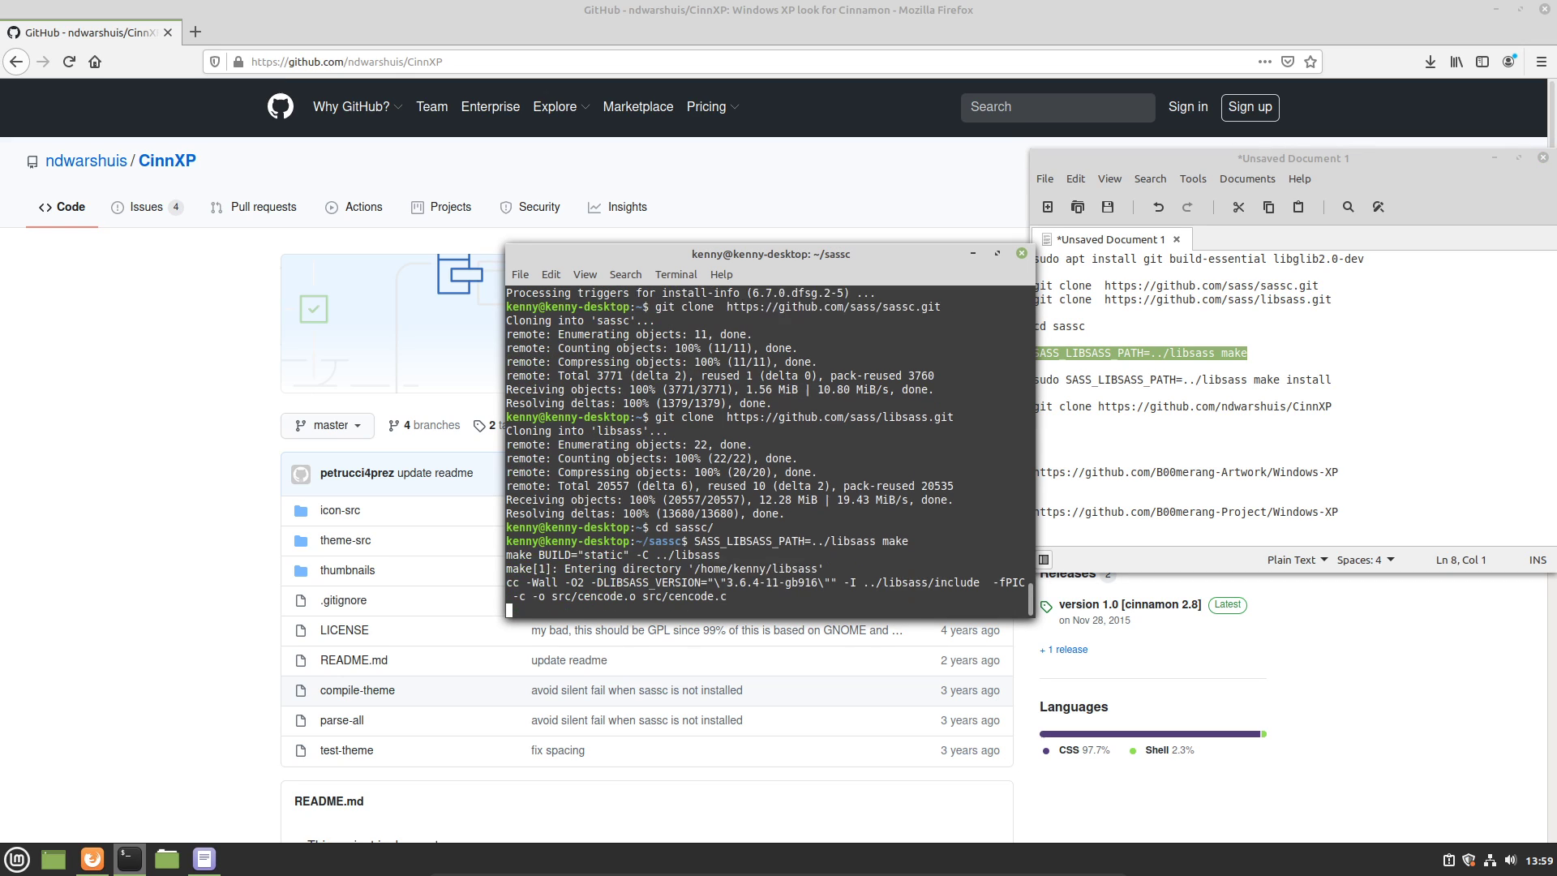
Move the terminal window away from the notes and enlarge its text by two zoom levels.
{"action": "left_click_drag", "start_coordinate": [770, 254], "coordinate": [502, 156]}
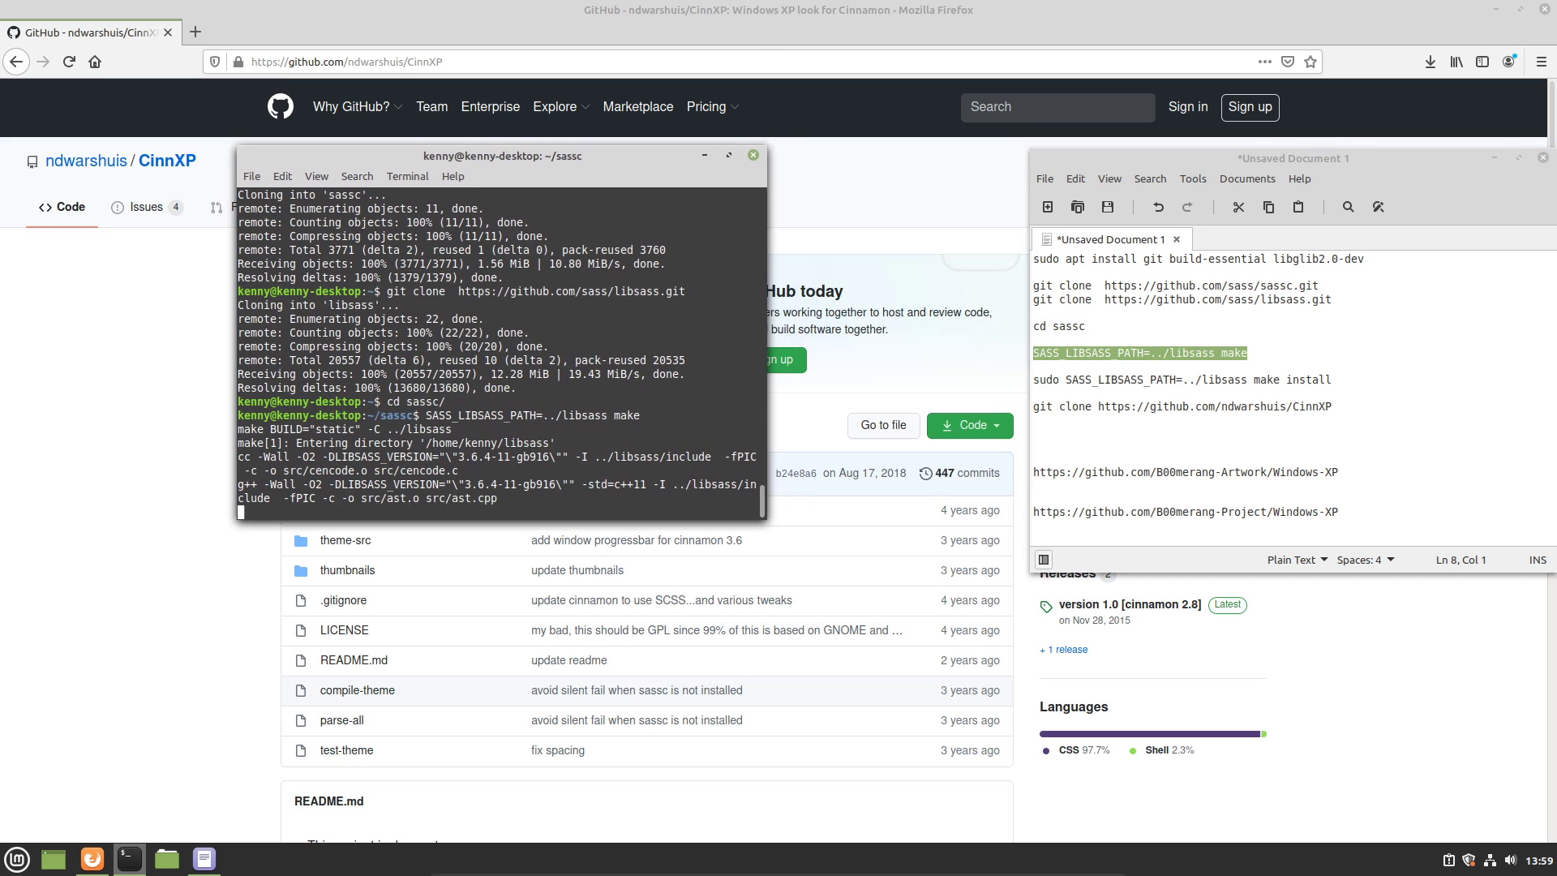
{"action": "left_click", "coordinate": [316, 176]}
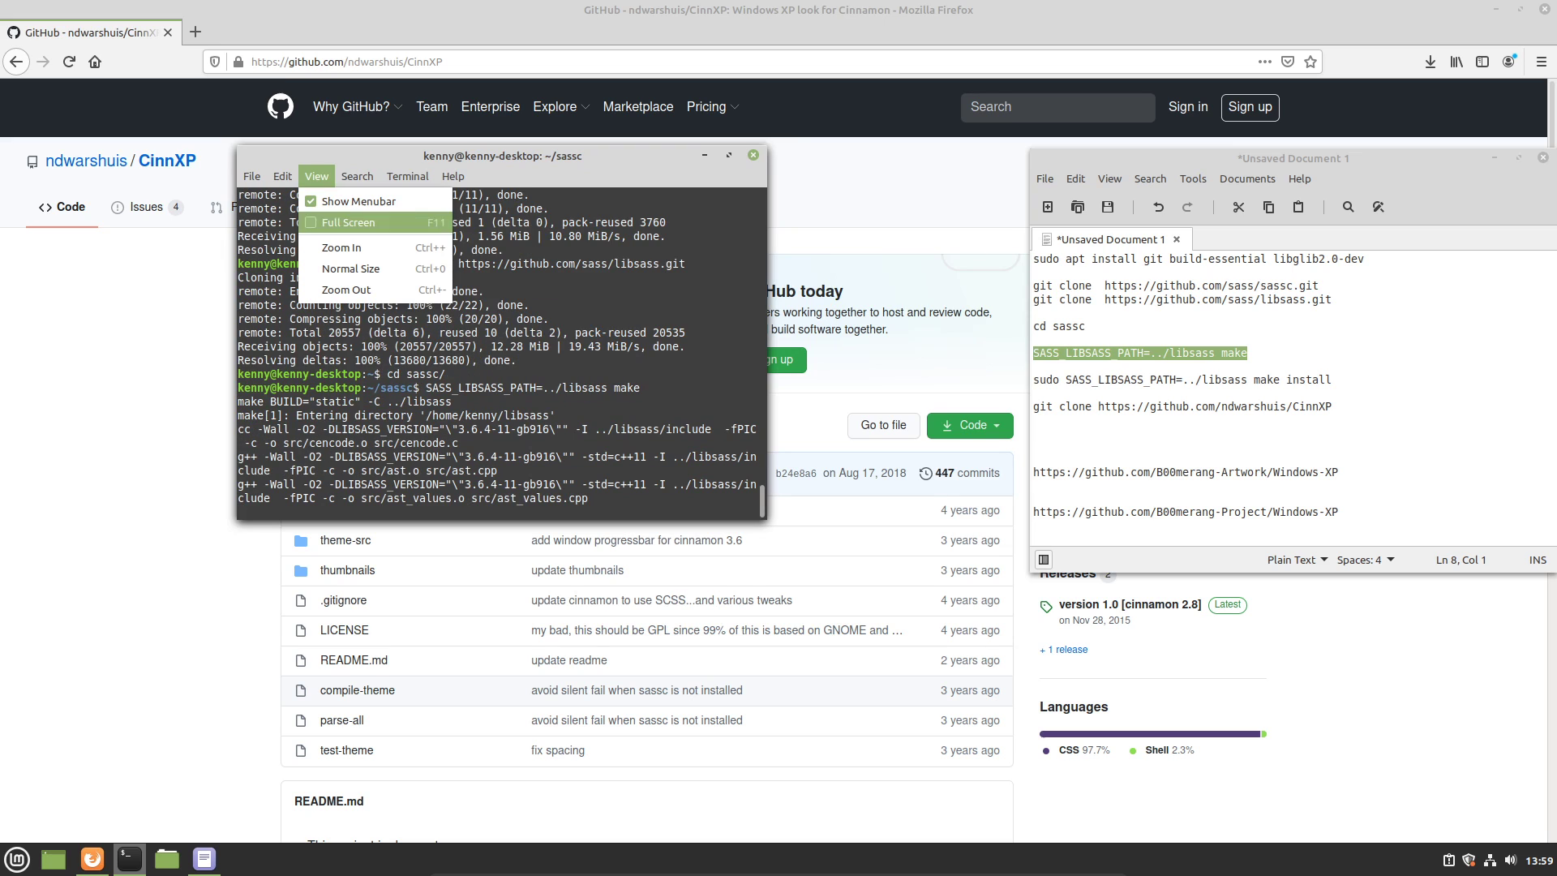
{"action": "left_click", "coordinate": [341, 248]}
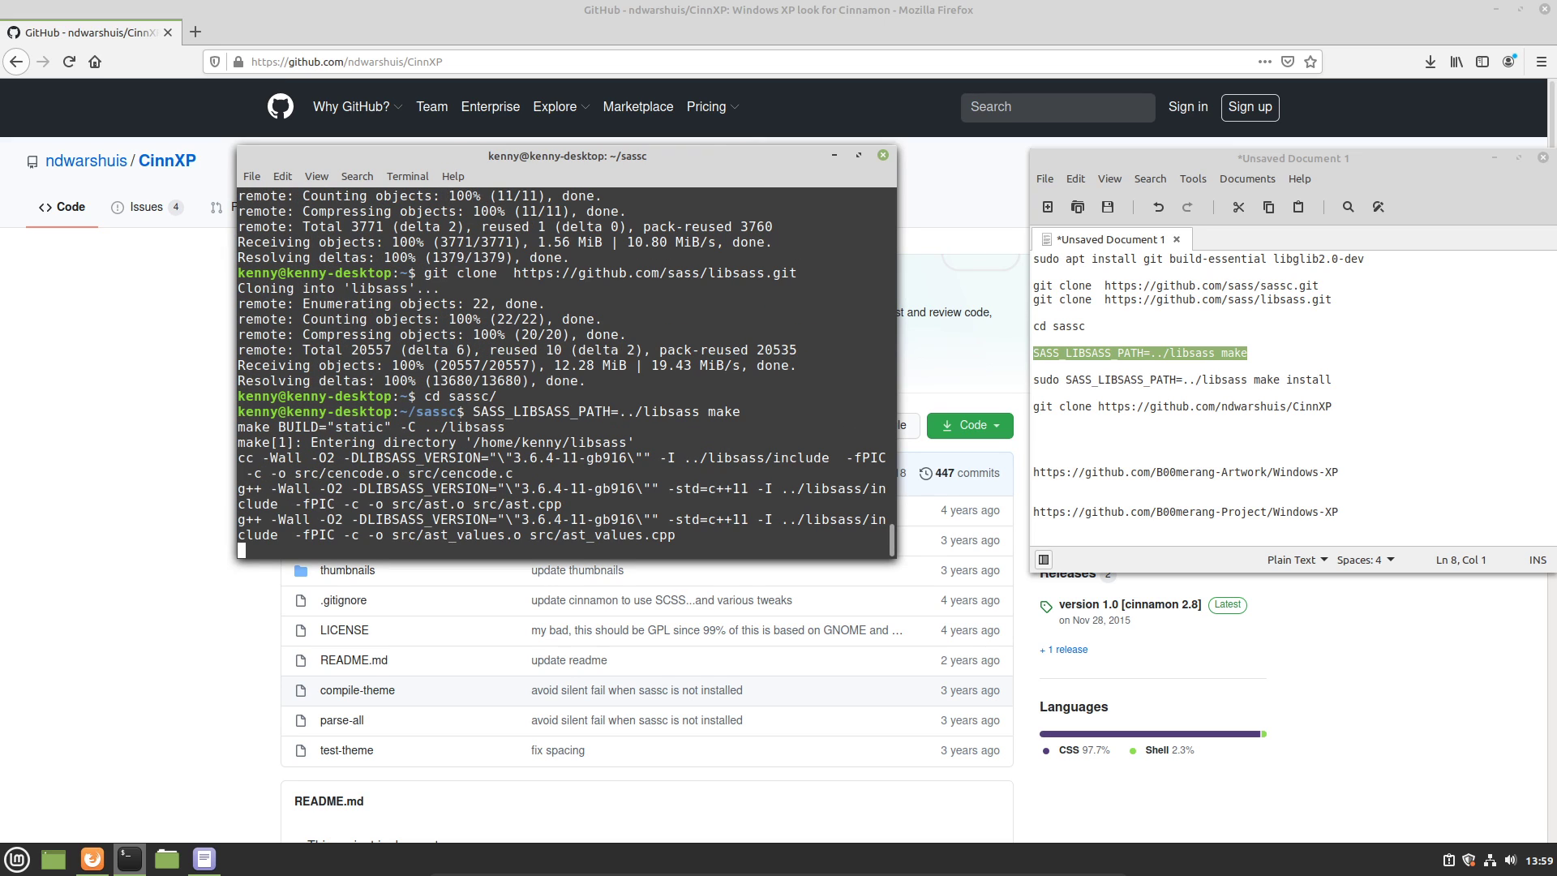
{"action": "left_click", "coordinate": [316, 176]}
{"action": "left_click", "coordinate": [341, 248]}
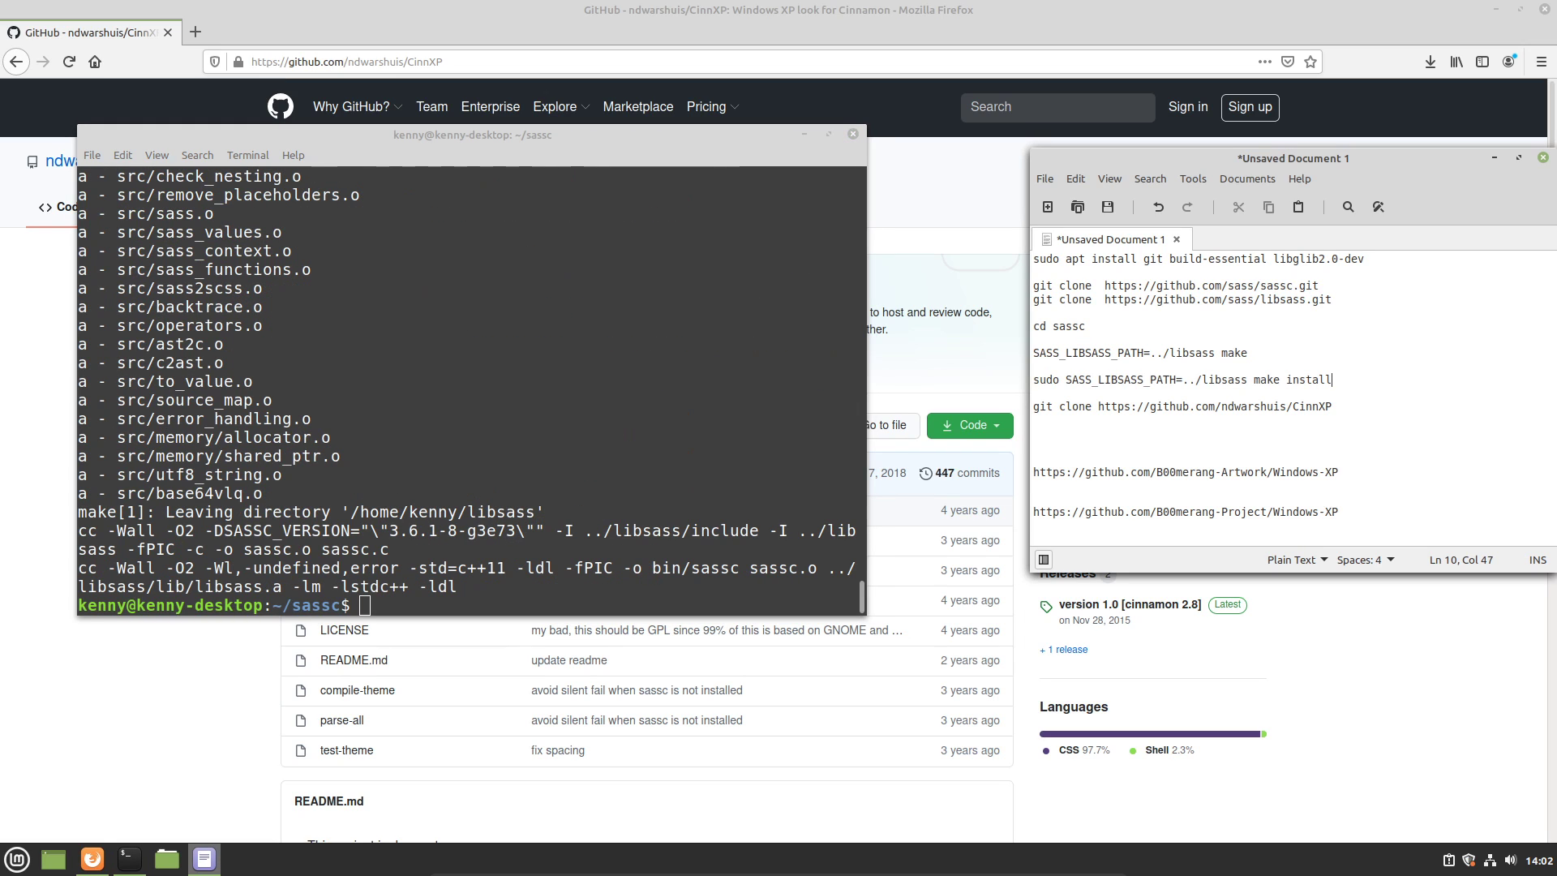
Install the compiled sassc by running sudo SASS_LIBSASS_PATH=../libsass make install from the notes.
{"action": "key", "text": "alt+Tab"}
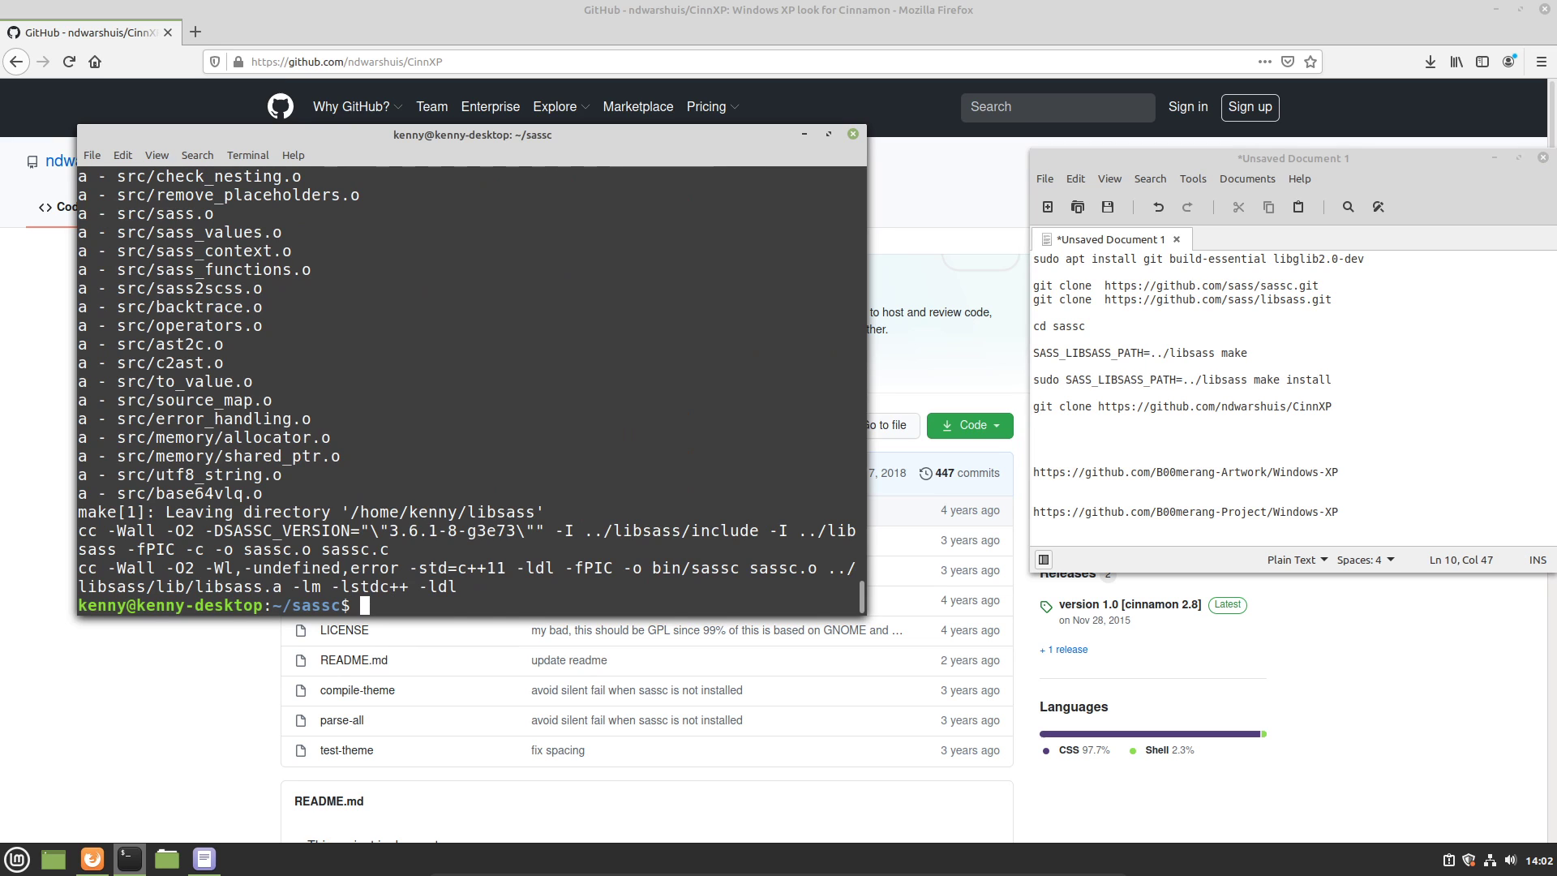
{"action": "type", "text": "sudo SASS_LIBSASS_PATH=../libsass make install"}
{"action": "key", "text": "Return"}
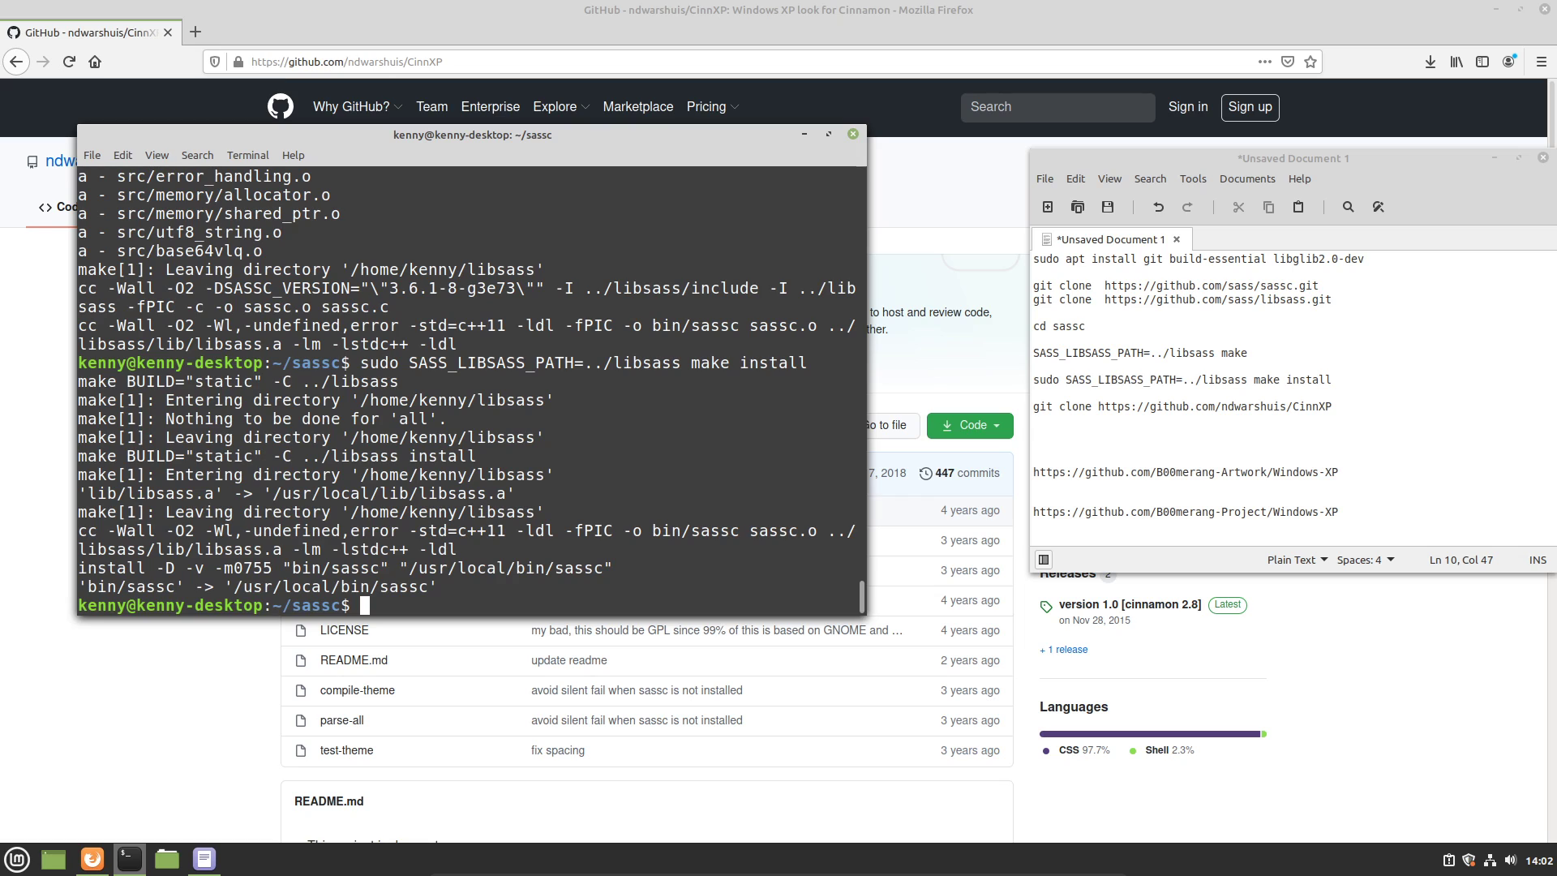
{"action": "type", "text": "cd .."}
{"action": "key", "text": "Return"}
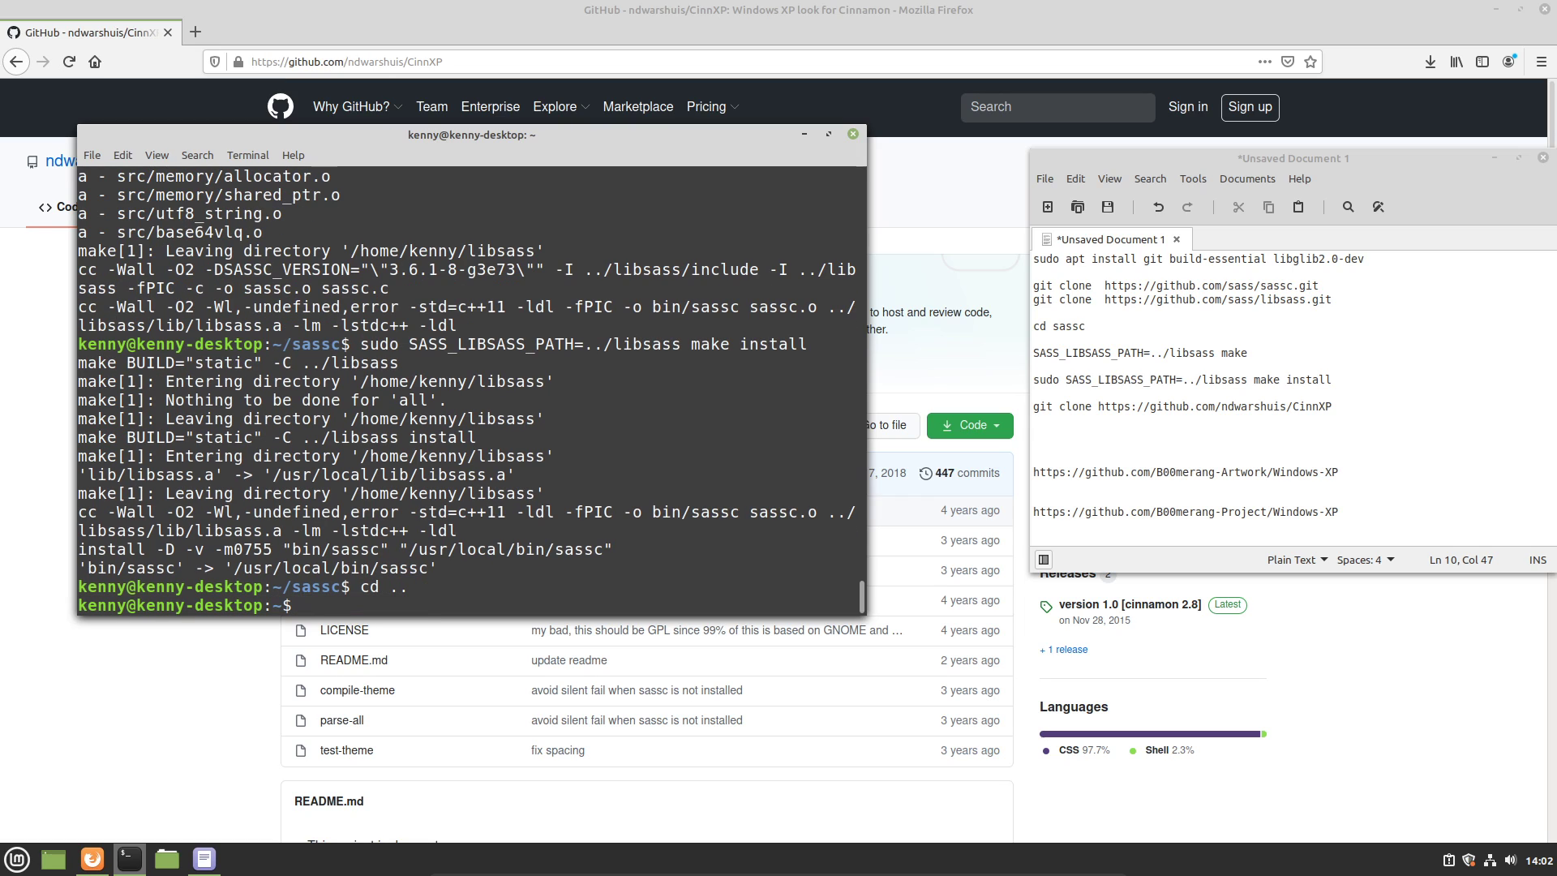
{"action": "left_click", "coordinate": [1332, 406]}
{"action": "key", "text": "shift+Home"}
{"action": "key", "text": "ctrl+c"}
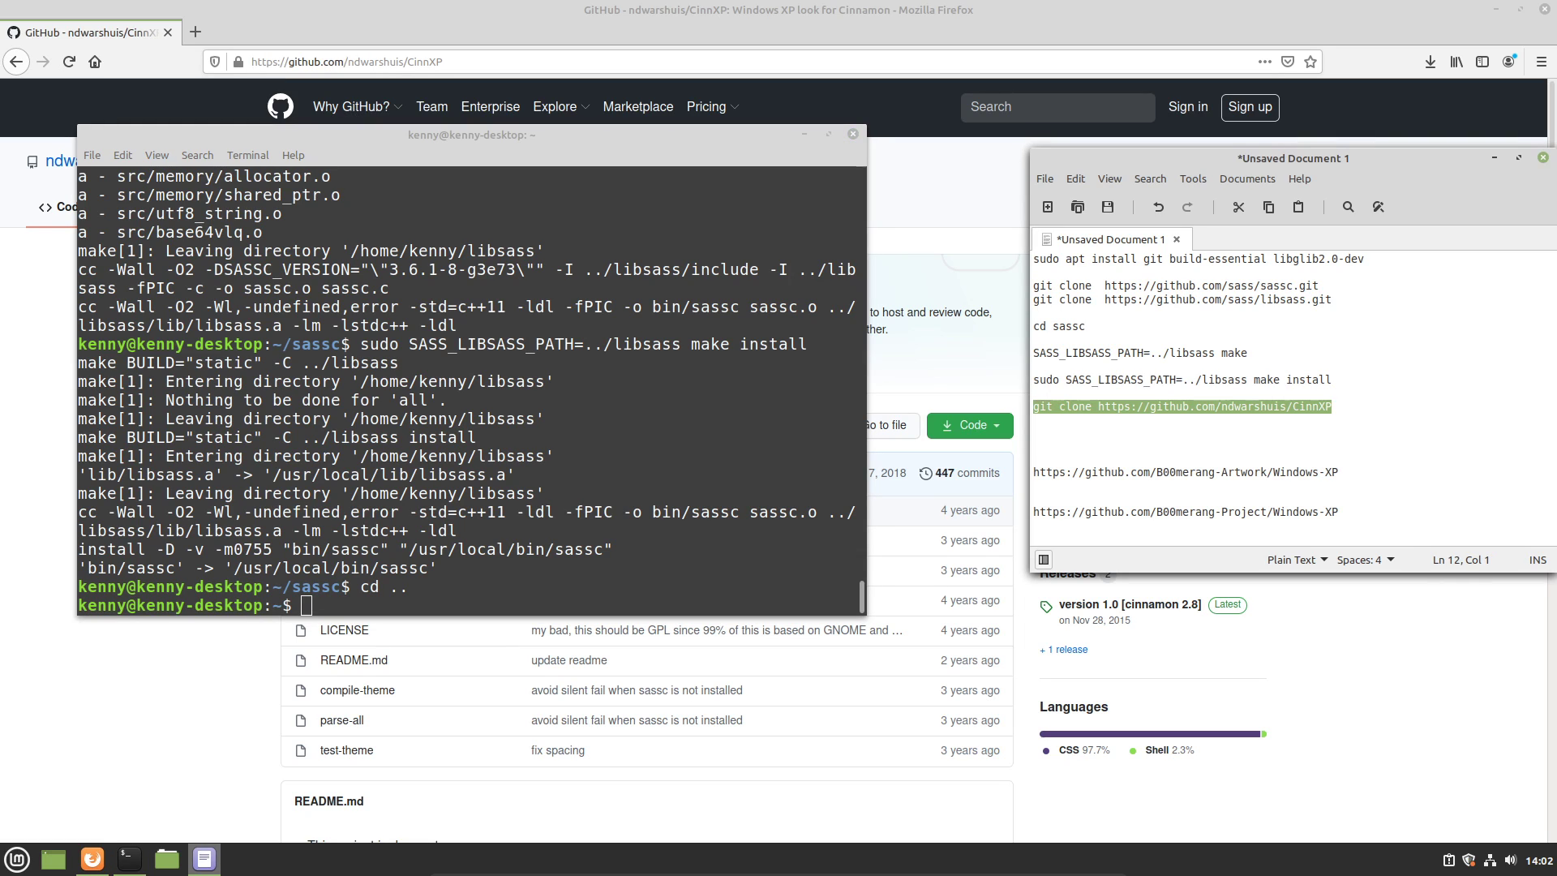
{"action": "key", "text": "alt+Tab"}
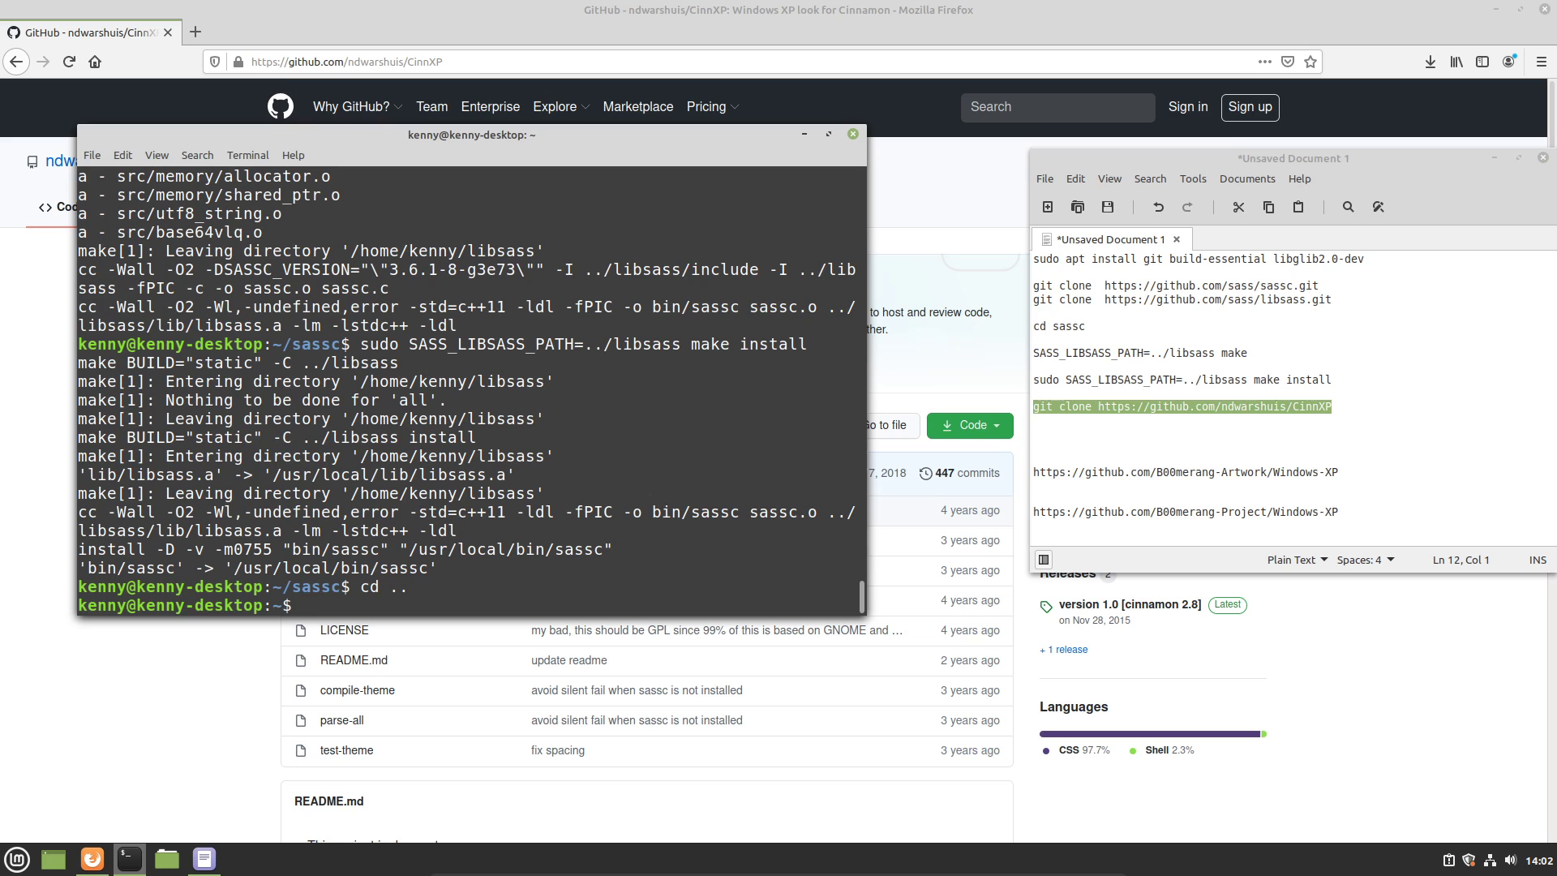
{"action": "key", "text": "ctrl+shift+v"}
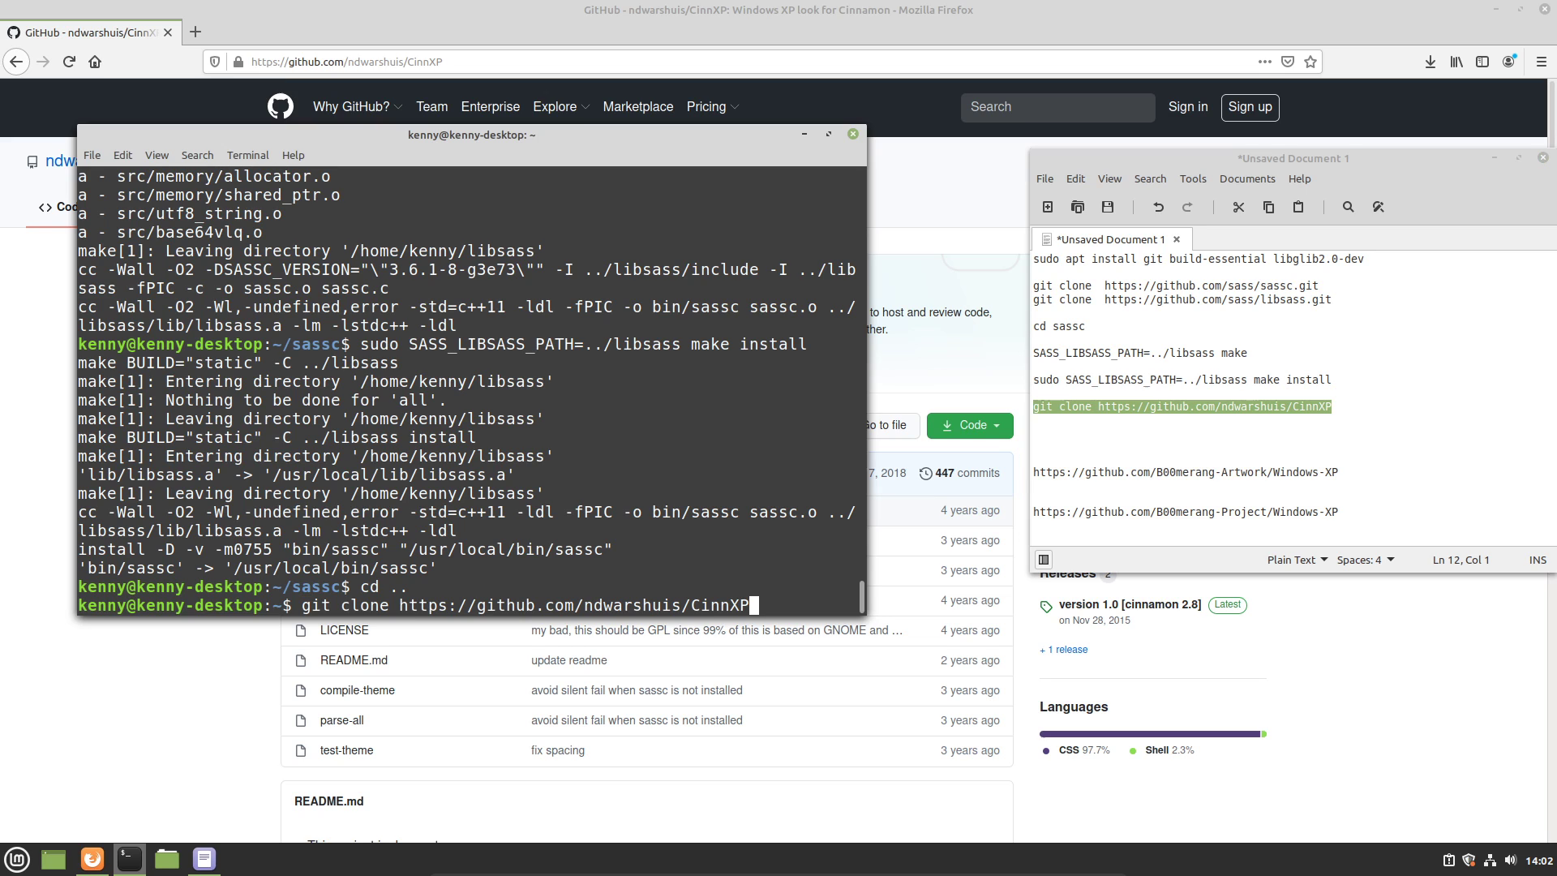
{"action": "key", "text": "Return"}
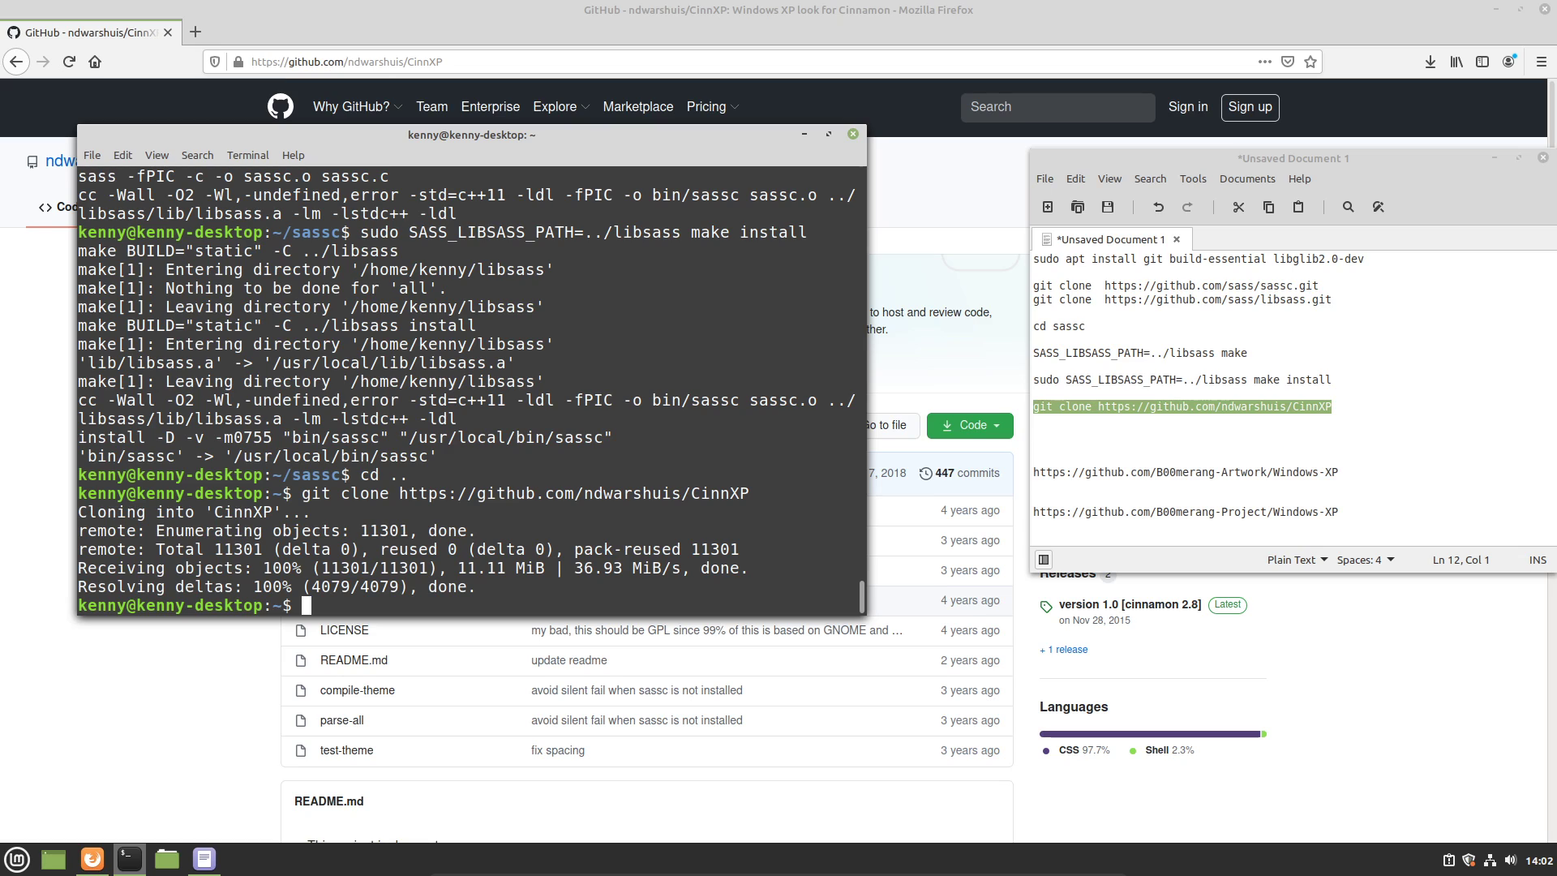
Change into the cloned CinnXP directory and list its contents.
{"action": "type", "text": "cd C"}
{"action": "key", "text": "Tab"}
{"action": "key", "text": "Return"}
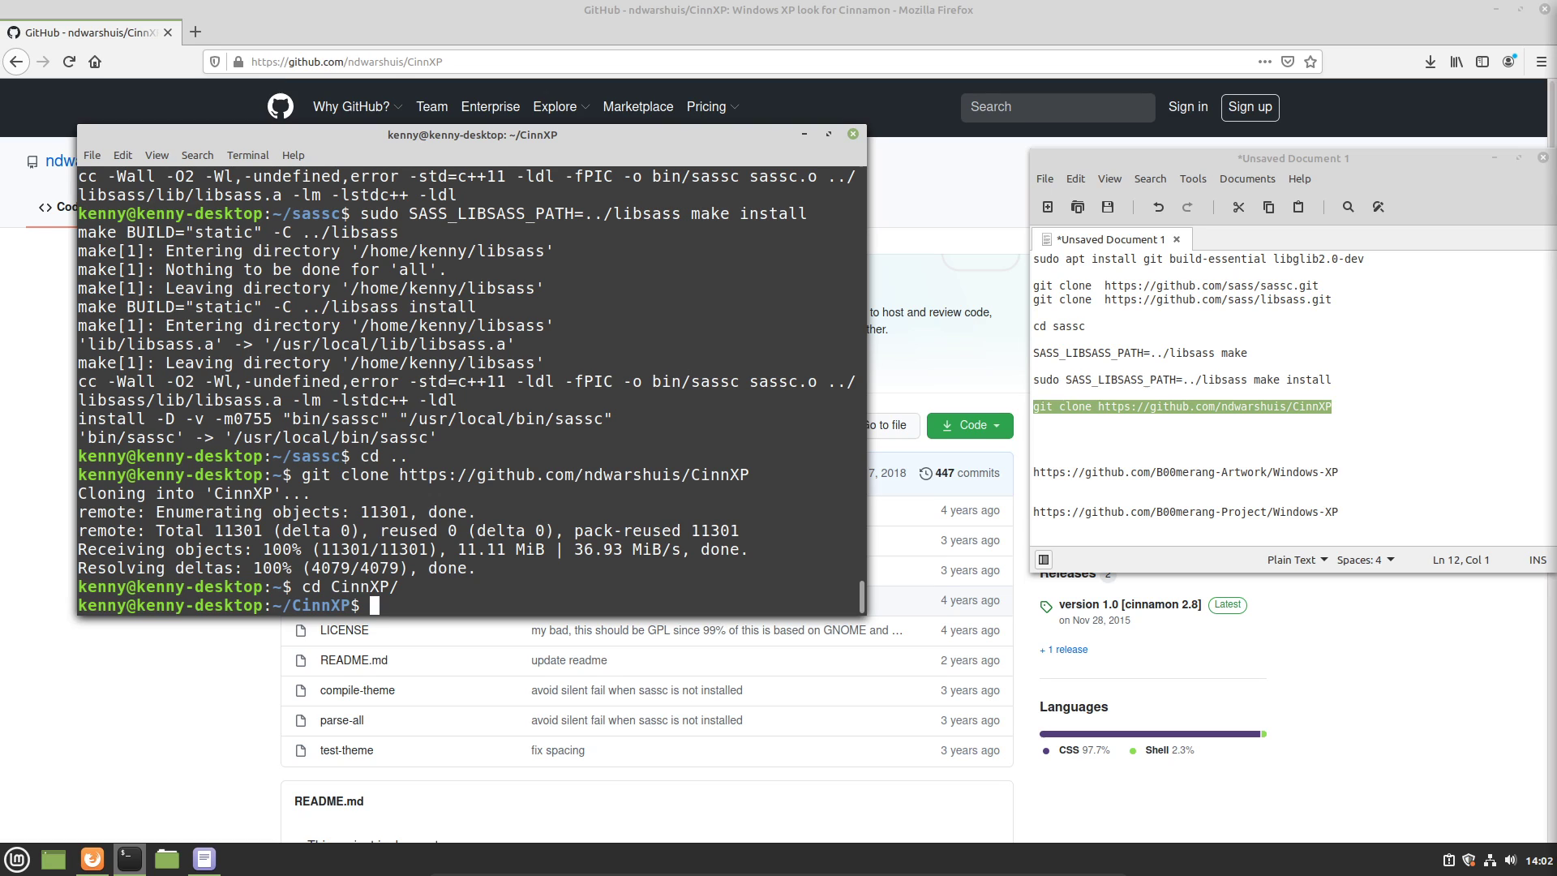
{"action": "type", "text": "ls"}
{"action": "key", "text": "Return"}
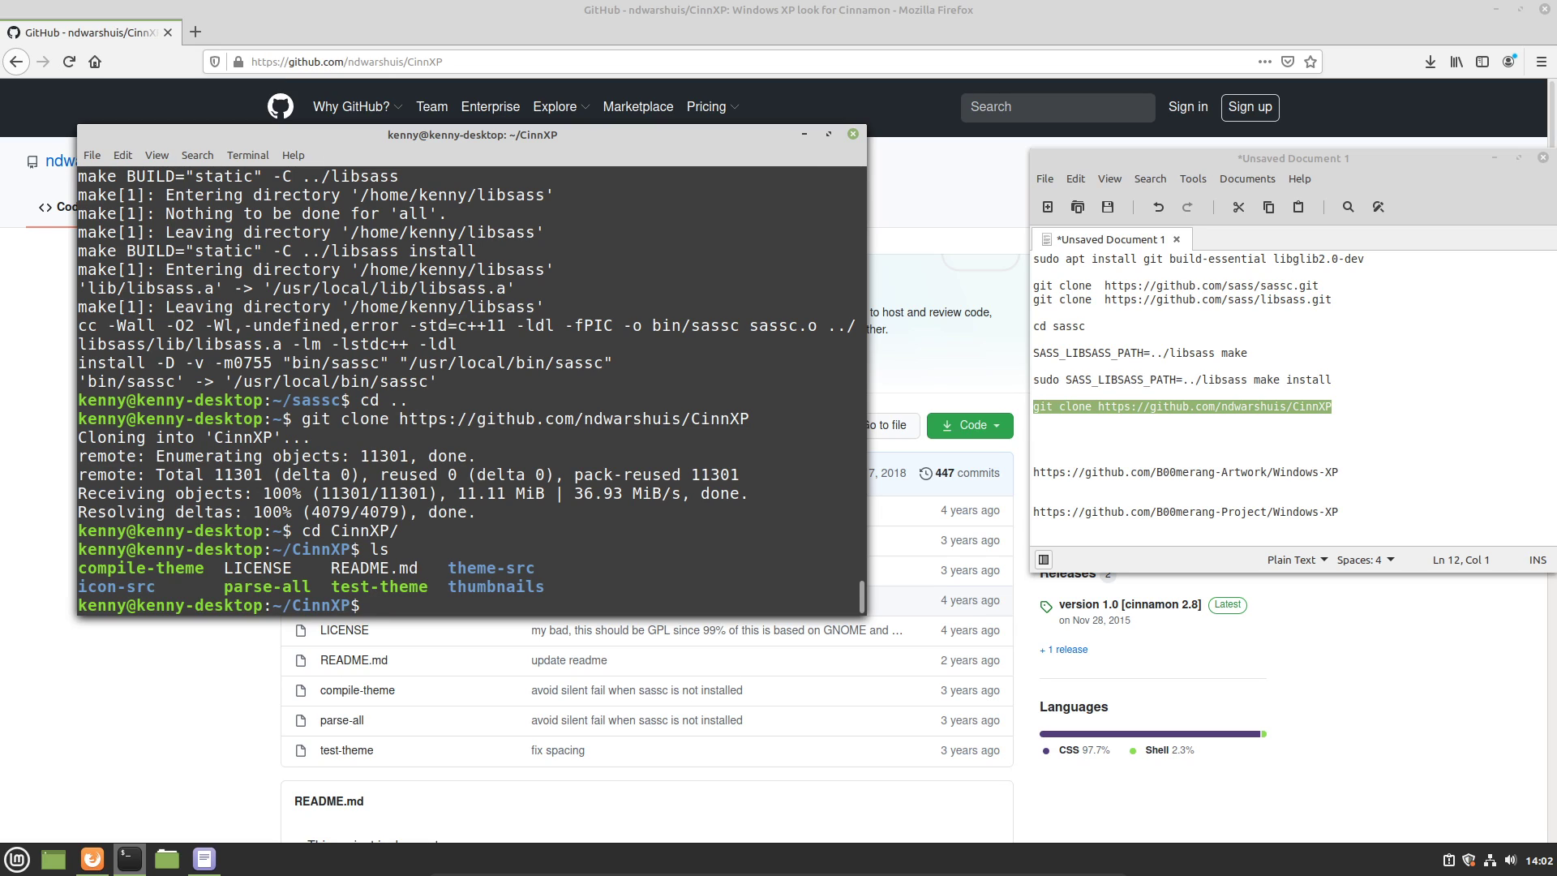
Run the ./compile-theme script to build the theme, and list the CinnXP directory again.
{"action": "type", "text": "./c"}
{"action": "key", "text": "Tab"}
{"action": "key", "text": "Return"}
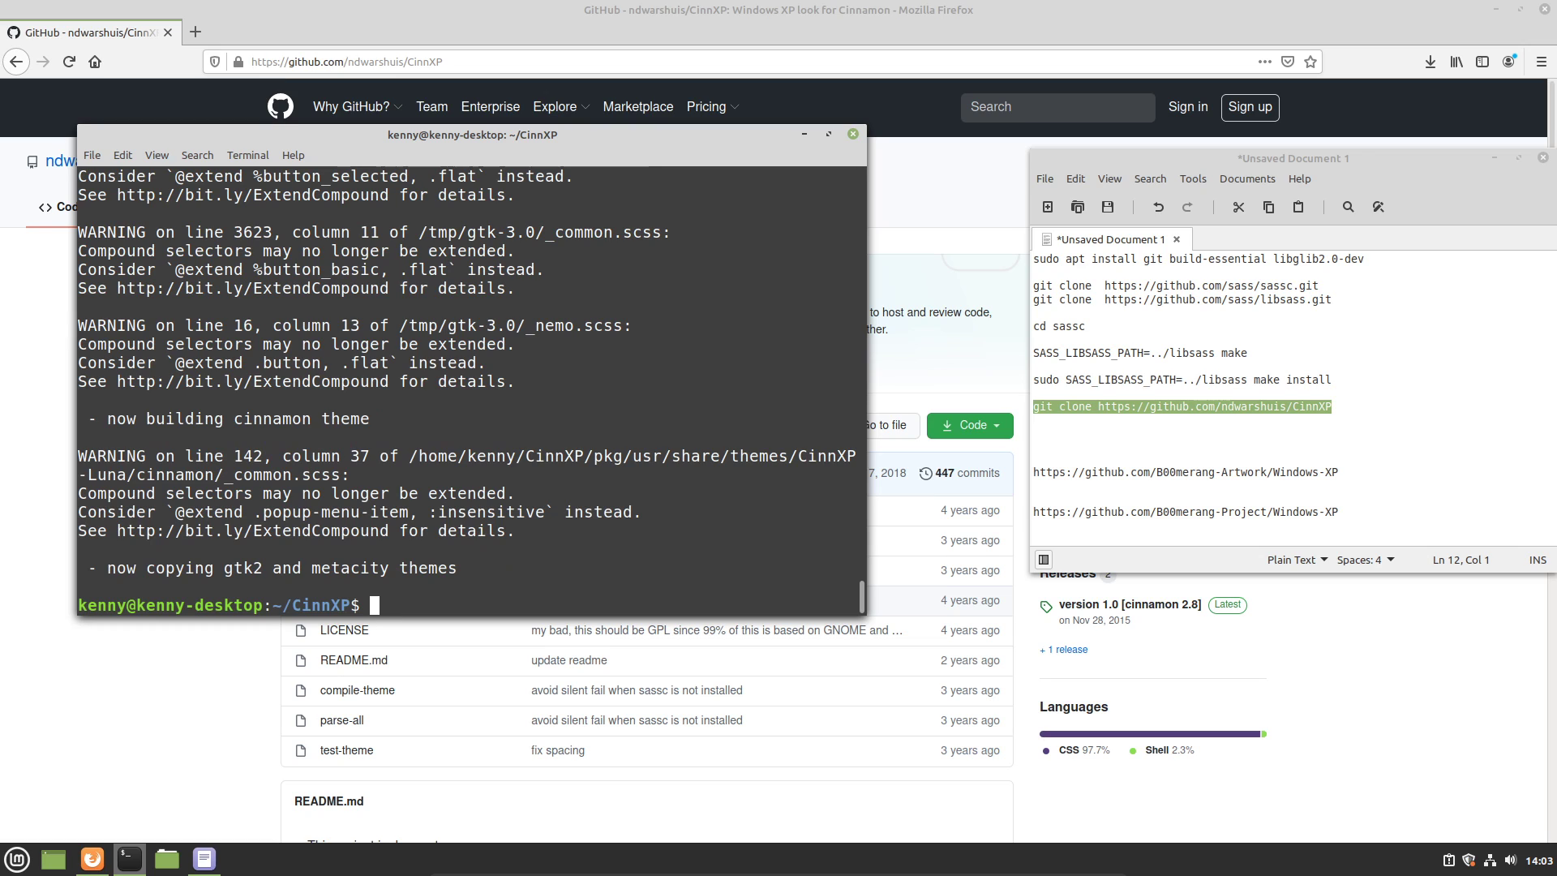
{"action": "type", "text": "ls"}
{"action": "key", "text": "Return"}
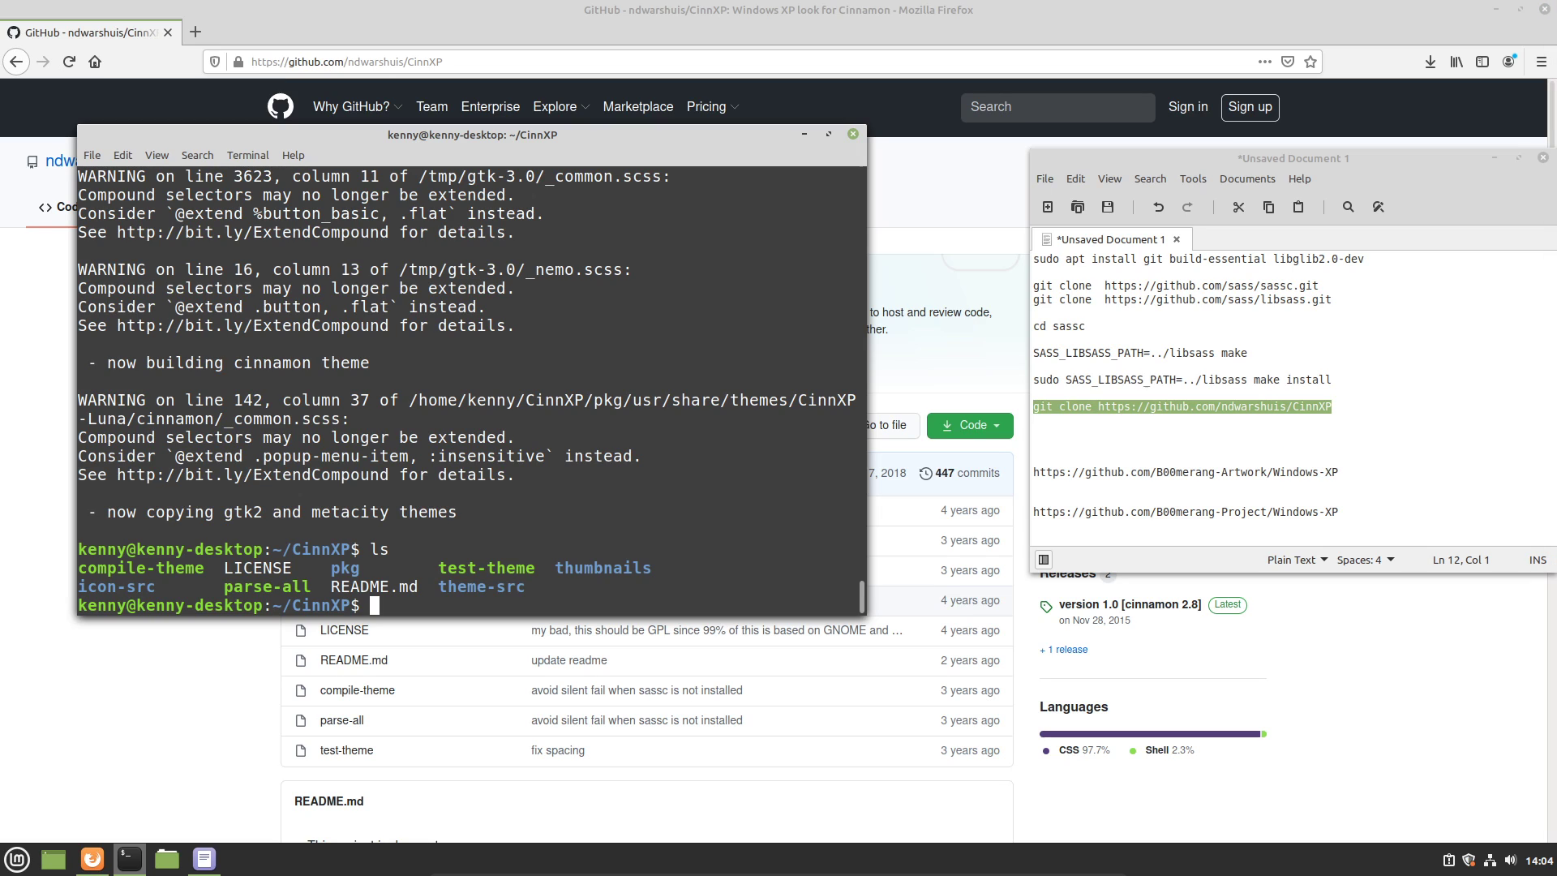
Copy the icon folder pkg/usr/share/icons/CinnXP/ recursively into /usr/share/icons/ with sudo.
{"action": "type", "text": "sudo cp -r pkg/usr/"}
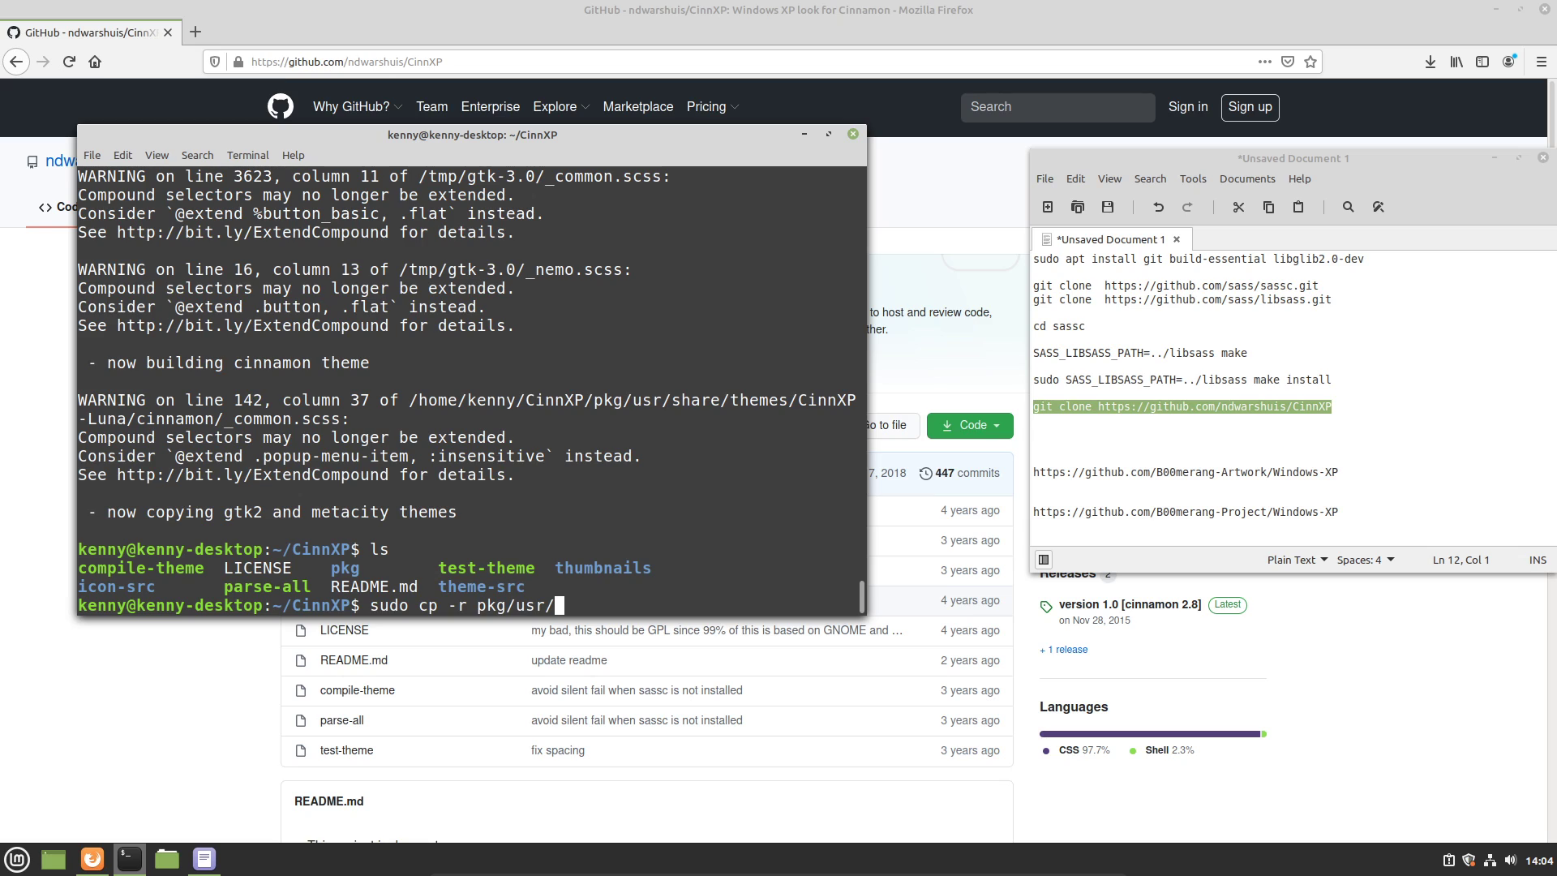
{"action": "type", "text": "share/icons/C"}
{"action": "key", "text": "Tab"}
{"action": "type", "text": "/"}
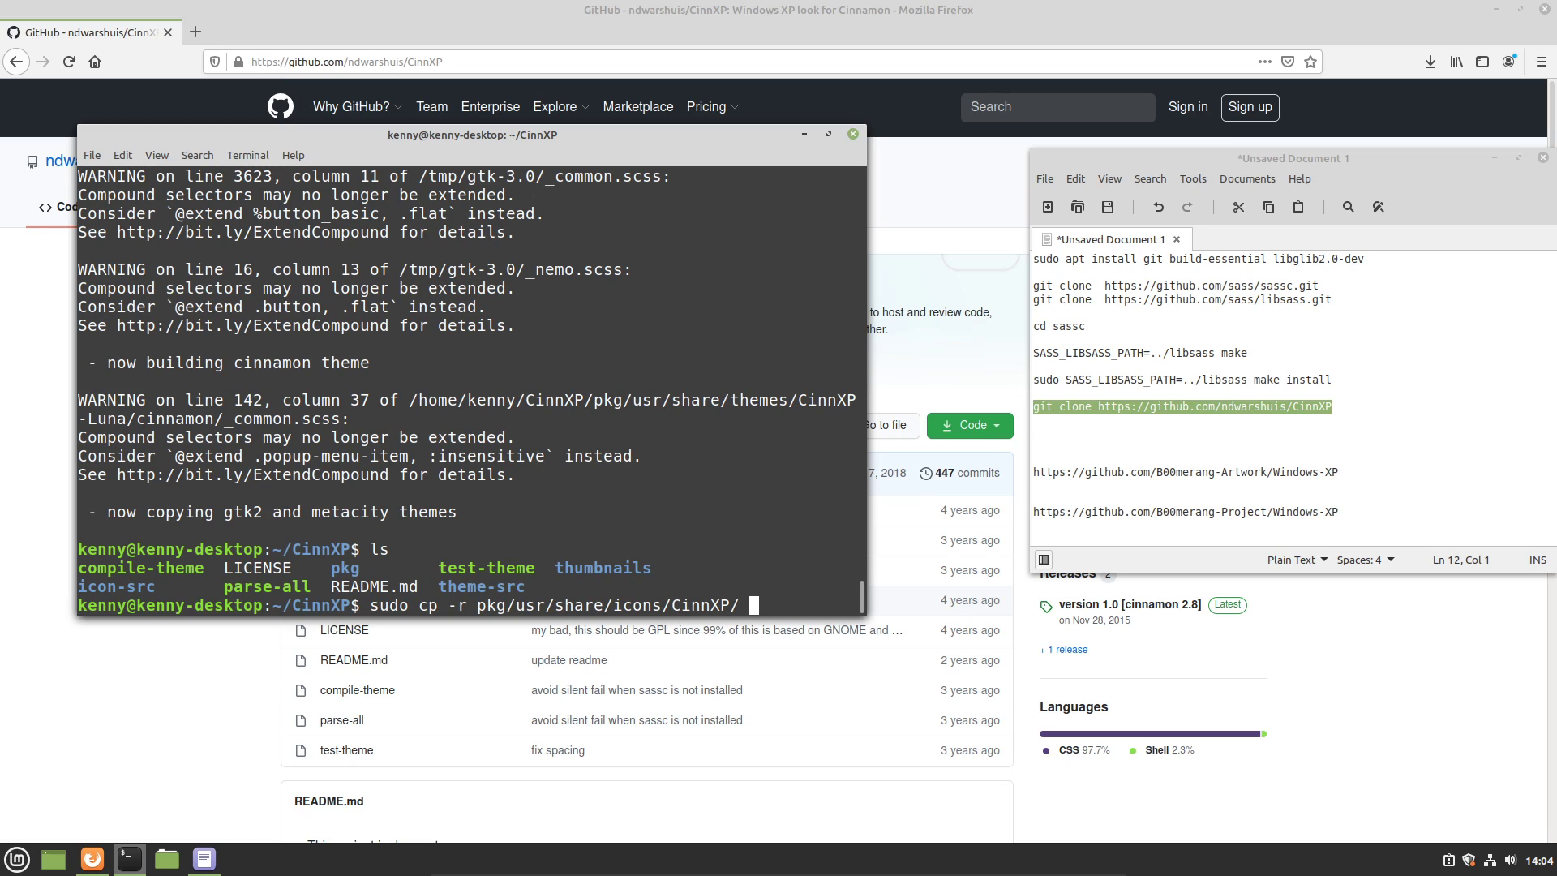
{"action": "type", "text": "usr/share/icons/"}
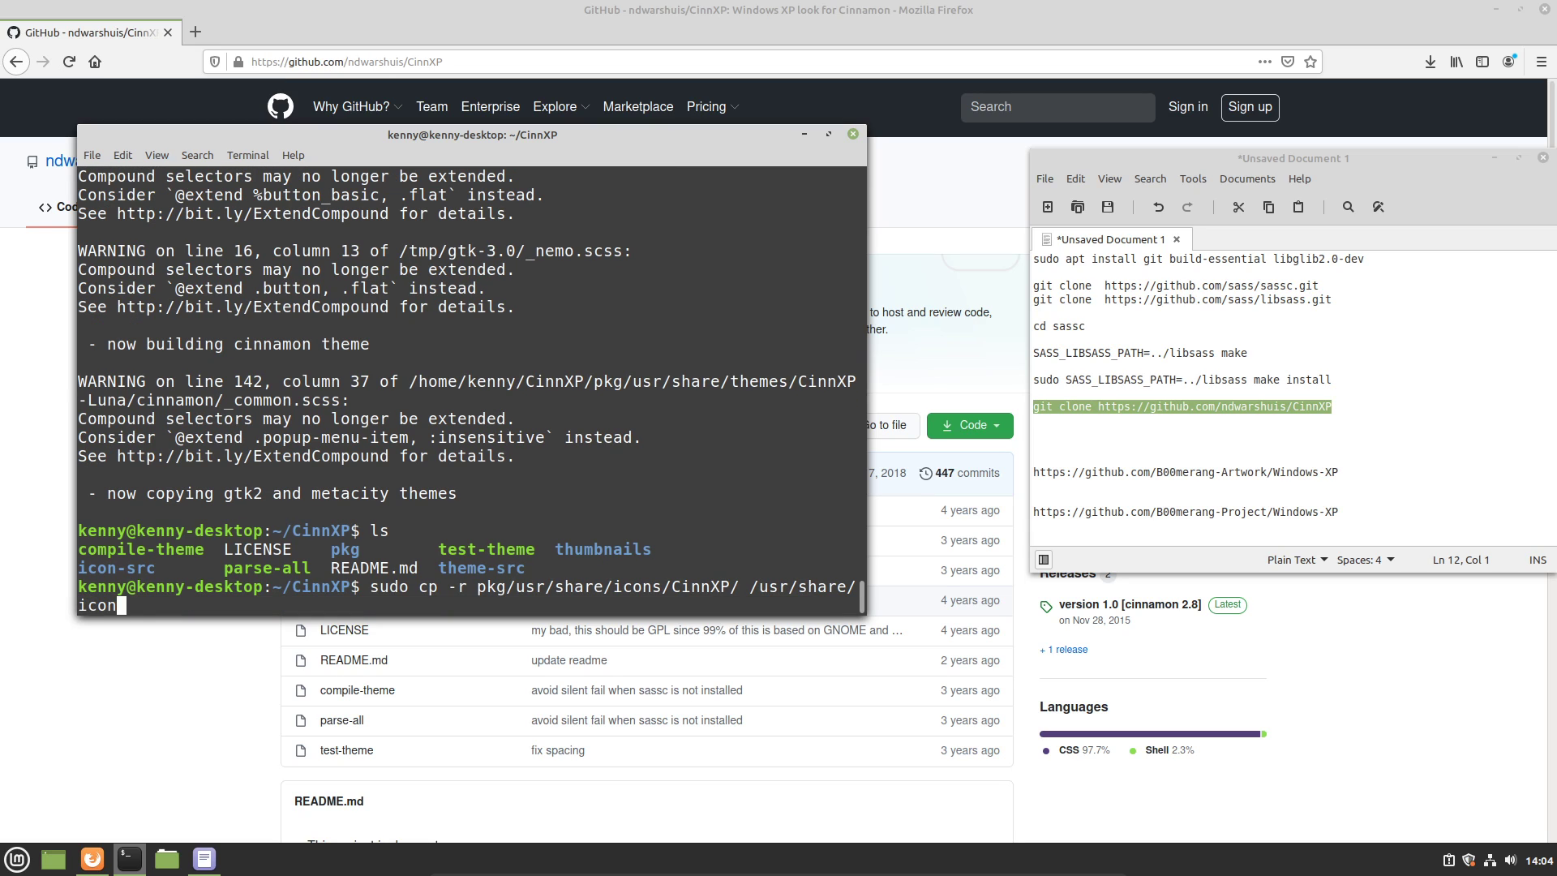
{"action": "key", "text": "Return"}
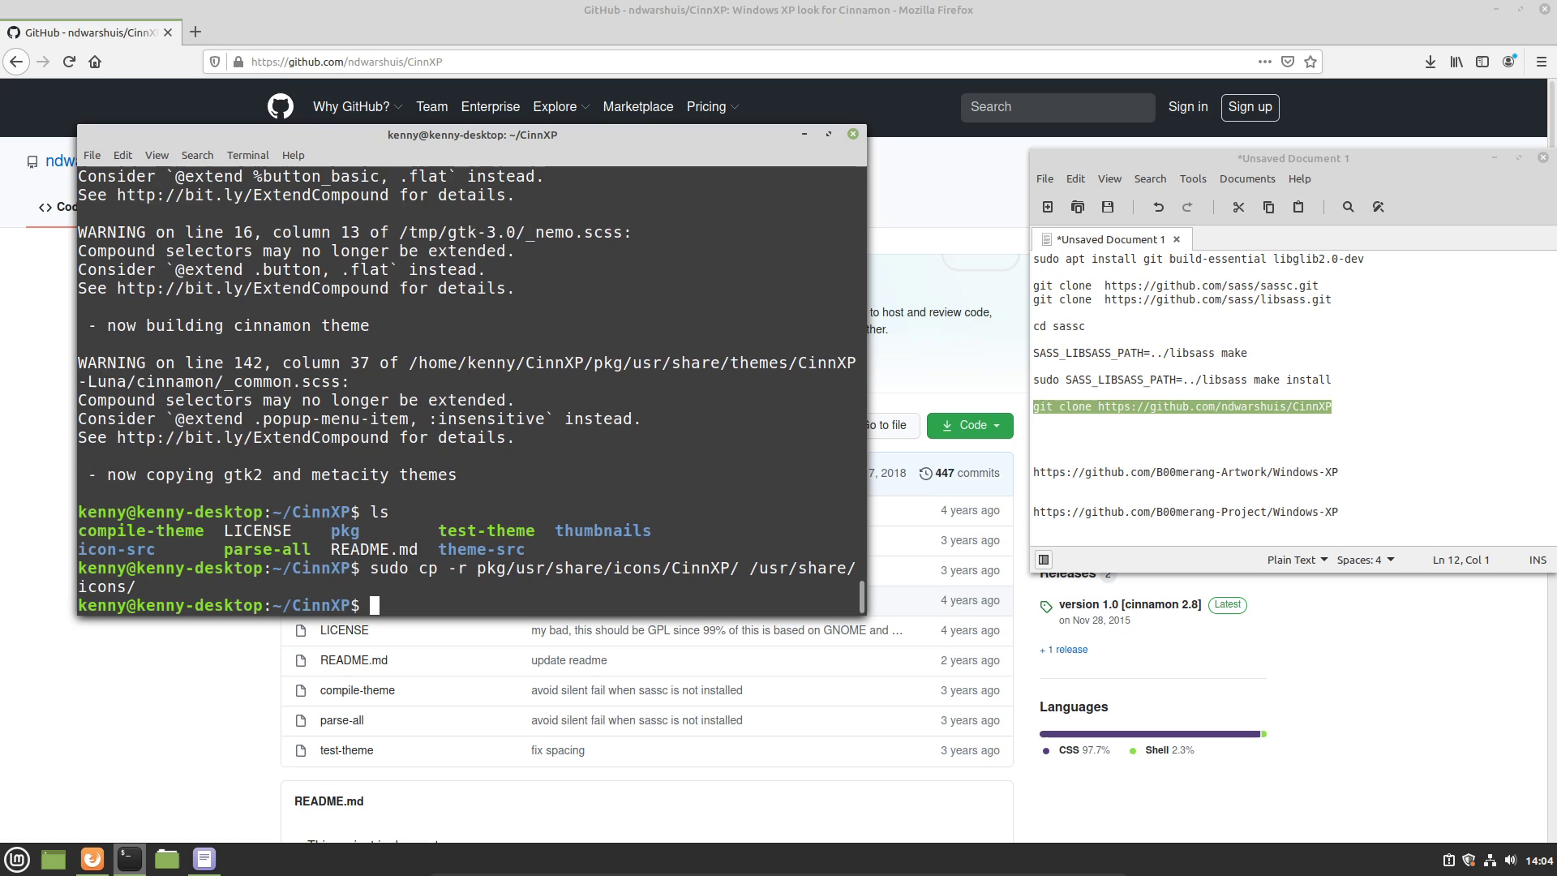
Copy the theme folder pkg/usr/share/themes/CinnXP-Luna/ recursively into /usr/share/themes/ with sudo.
{"action": "key", "text": "Up"}
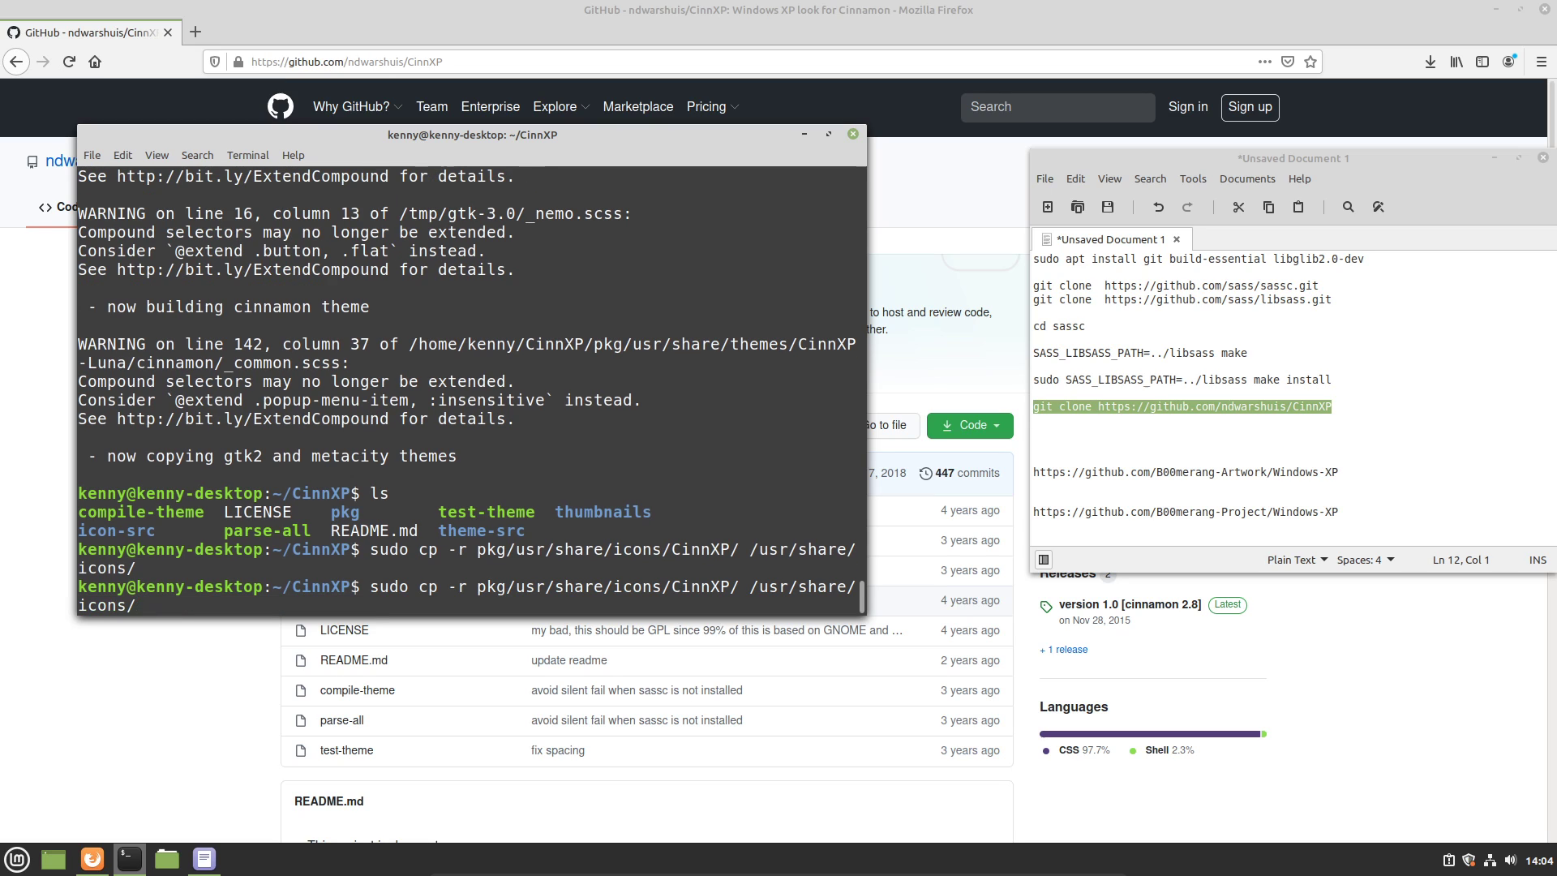
{"action": "key", "text": "BackSpace"}
{"action": "key", "text": "BackSpace"}
{"action": "key", "text": "BackSpace"}
{"action": "key", "text": "BackSpace"}
{"action": "key", "text": "BackSpace"}
{"action": "key", "text": "BackSpace"}
{"action": "key", "text": "BackSpace"}
{"action": "key", "text": "BackSpace"}
{"action": "key", "text": "BackSpace"}
{"action": "key", "text": "BackSpace"}
{"action": "key", "text": "BackSpace"}
{"action": "key", "text": "BackSpace"}
{"action": "key", "text": "BackSpace"}
{"action": "key", "text": "BackSpace"}
{"action": "key", "text": "BackSpace"}
{"action": "key", "text": "BackSpace"}
{"action": "key", "text": "BackSpace"}
{"action": "key", "text": "BackSpace"}
{"action": "key", "text": "BackSpace"}
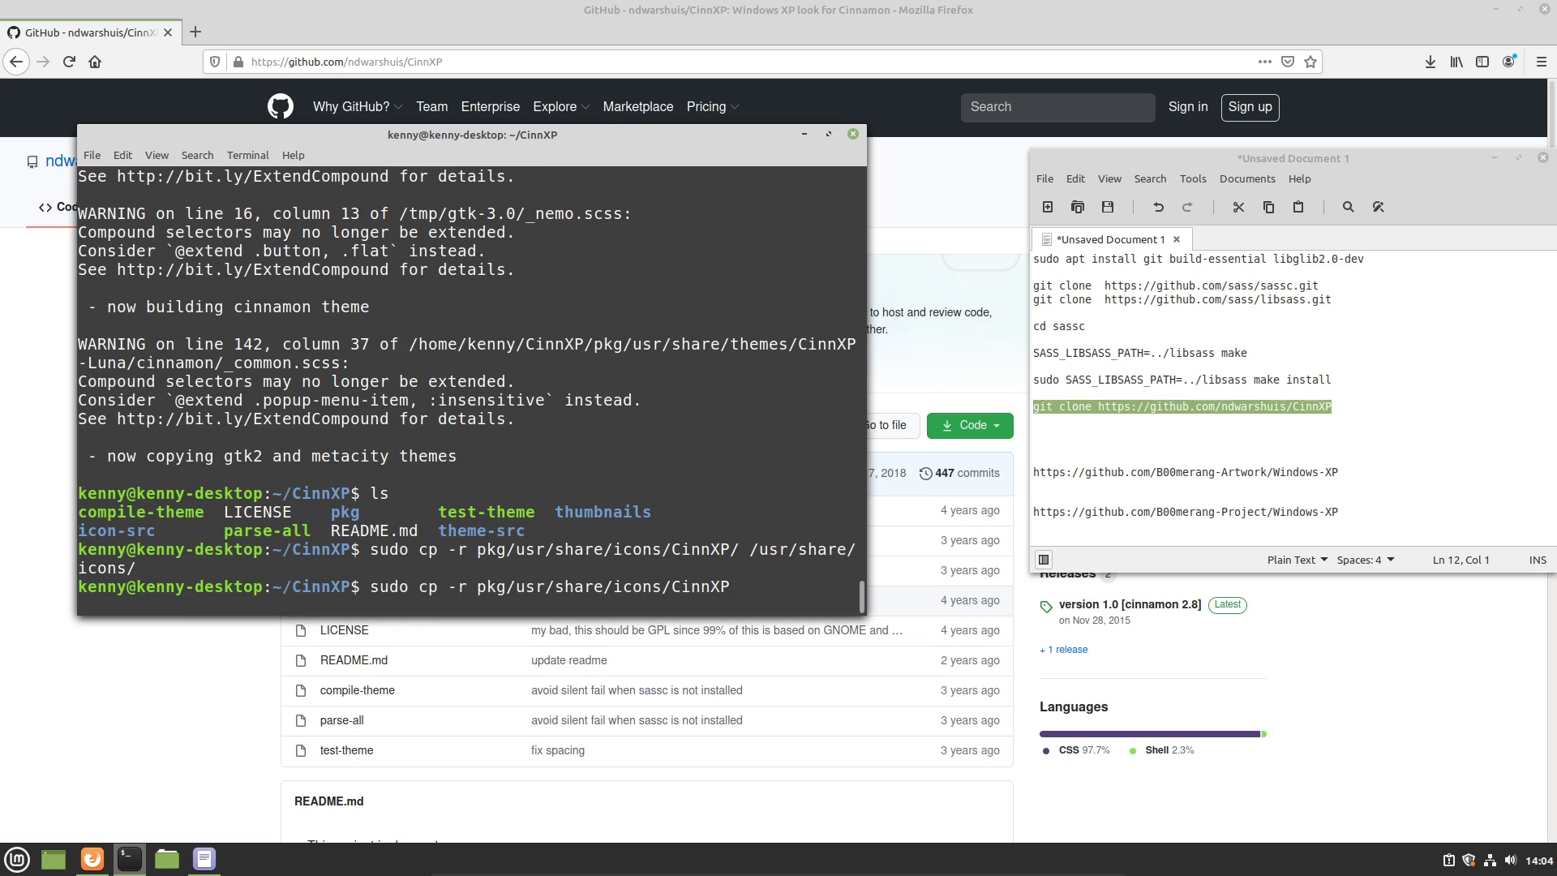
{"action": "type", "text": "-Lu"}
{"action": "key", "text": "BackSpace"}
{"action": "key", "text": "BackSpace"}
{"action": "key", "text": "BackSpace"}
{"action": "key", "text": "BackSpace"}
{"action": "key", "text": "BackSpace"}
{"action": "key", "text": "BackSpace"}
{"action": "key", "text": "BackSpace"}
{"action": "key", "text": "BackSpace"}
{"action": "key", "text": "BackSpace"}
{"action": "key", "text": "BackSpace"}
{"action": "key", "text": "BackSpace"}
{"action": "key", "text": "BackSpace"}
{"action": "key", "text": "BackSpace"}
{"action": "key", "text": "BackSpace"}
{"action": "key", "text": "BackSpace"}
{"action": "type", "text": "themes/CinnXP-Luna/"}
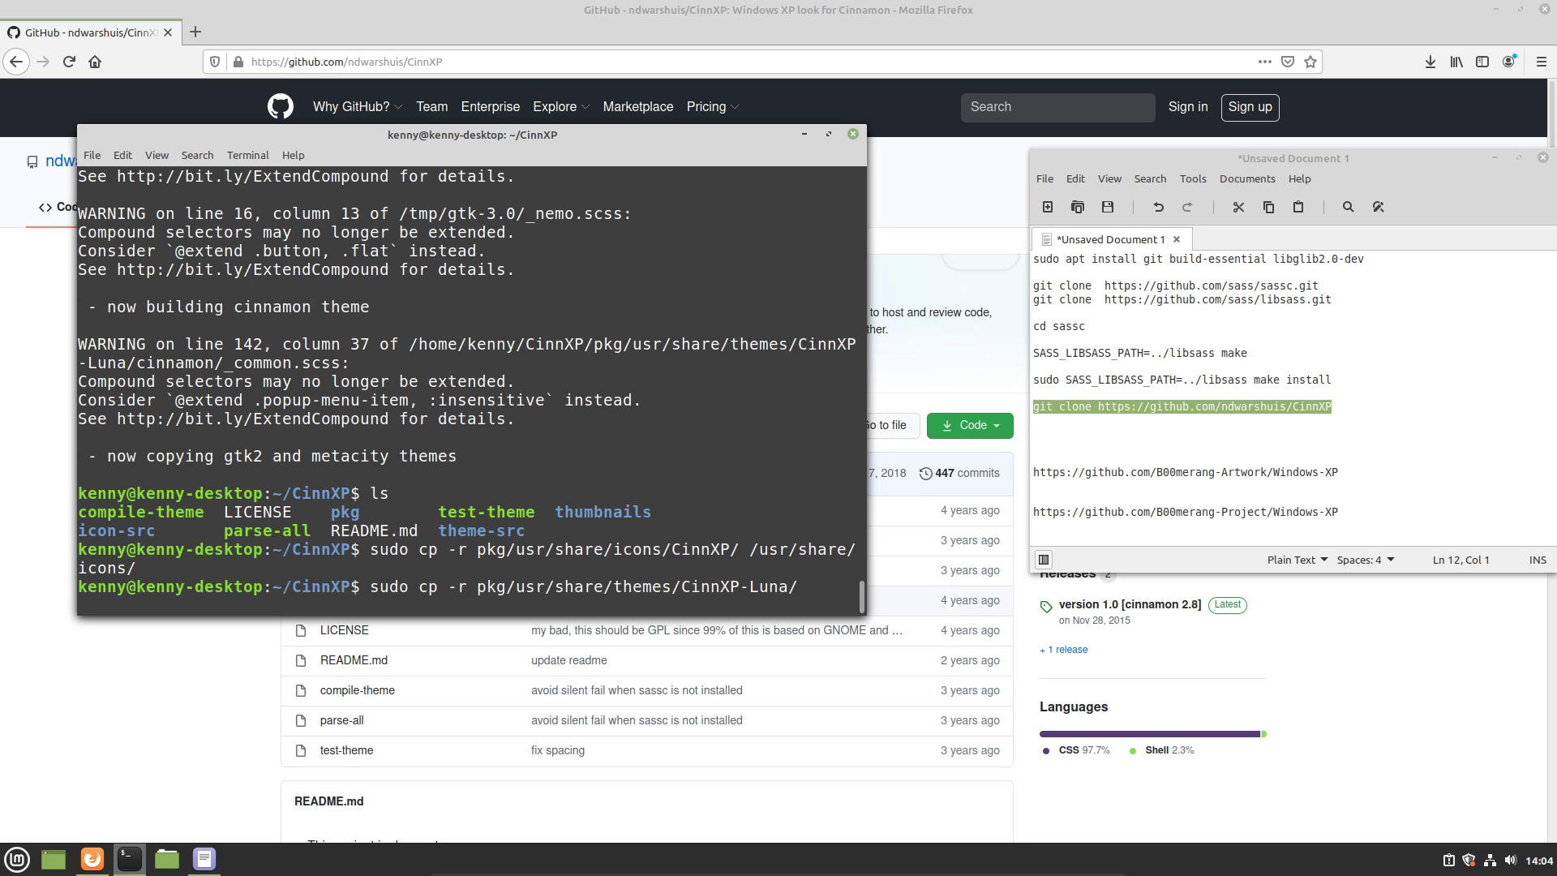
{"action": "type", "text": " /usr/share/themes/"}
{"action": "key", "text": "Return"}
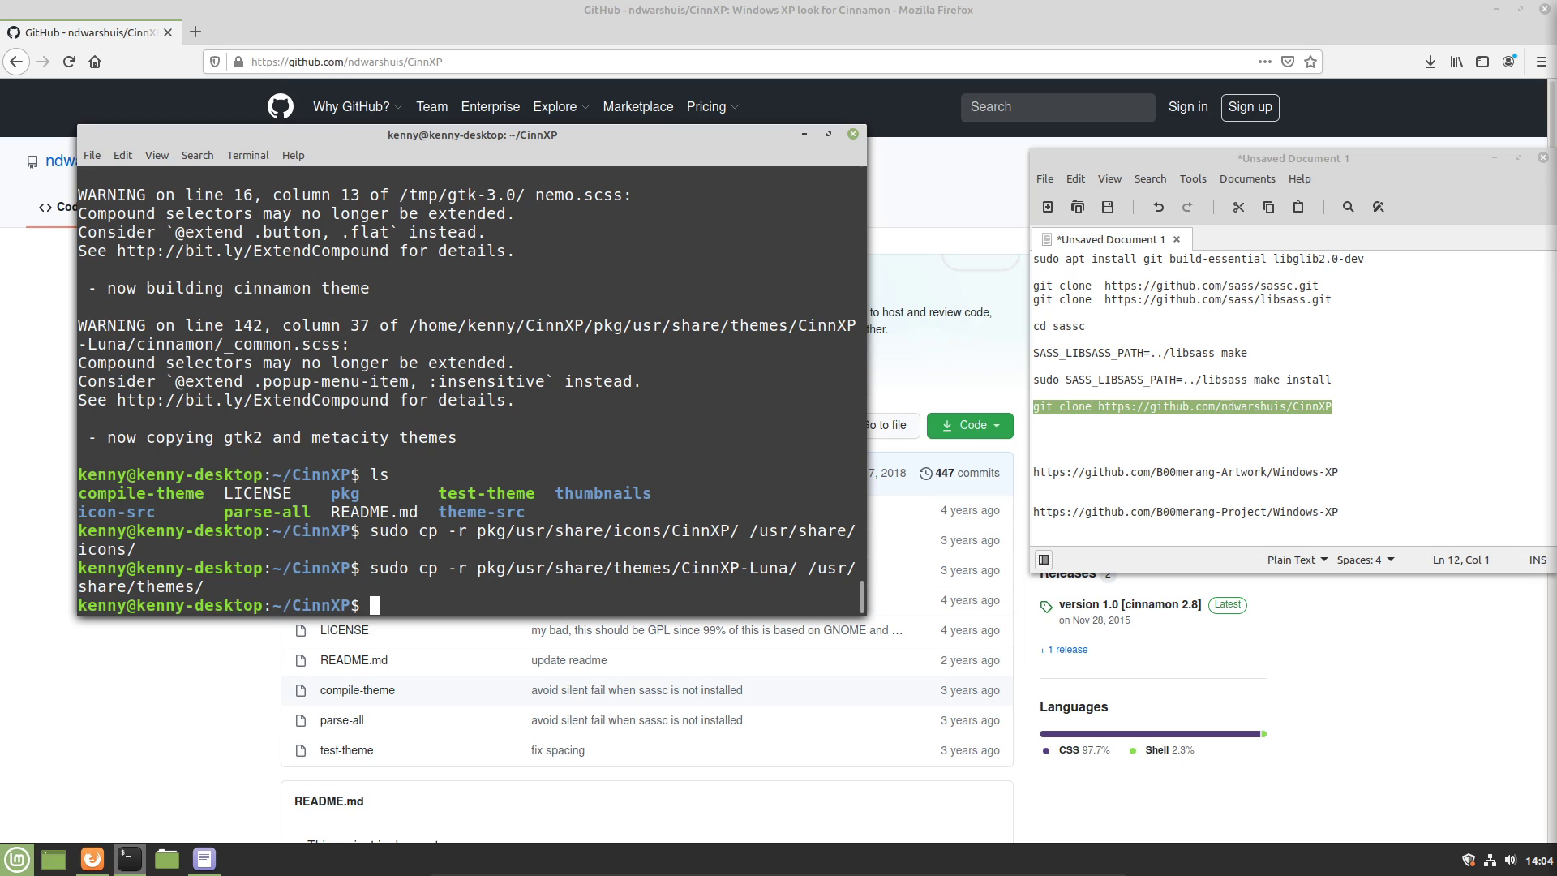
Open the system's Themes settings and set the Desktop theme to CinnXP-Luna.
{"action": "left_click", "coordinate": [17, 858]}
{"action": "type", "text": "them"}
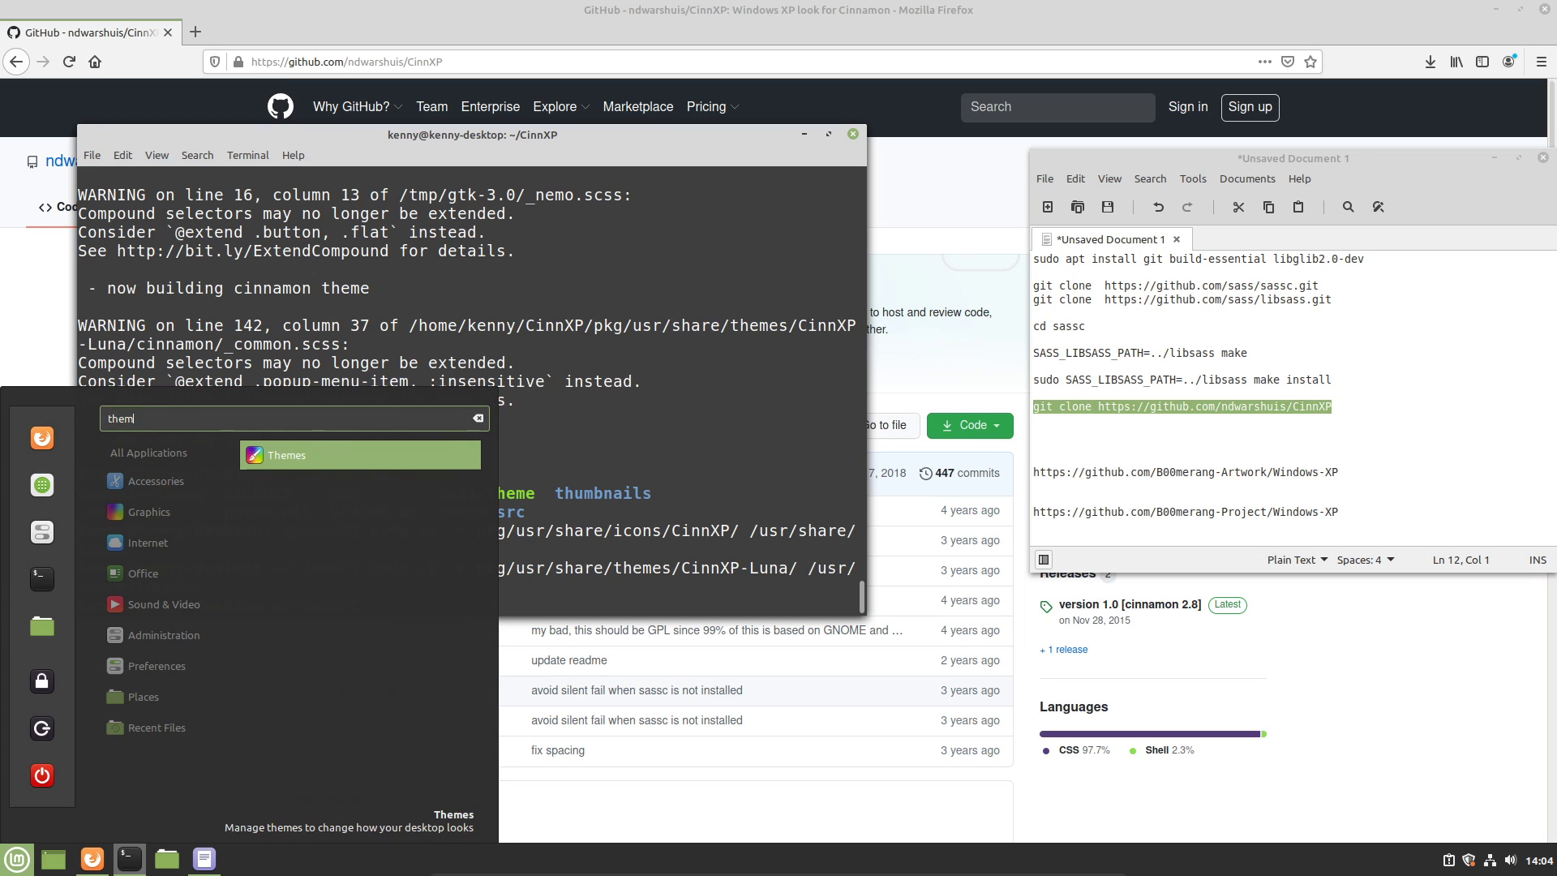
{"action": "key", "text": "Return"}
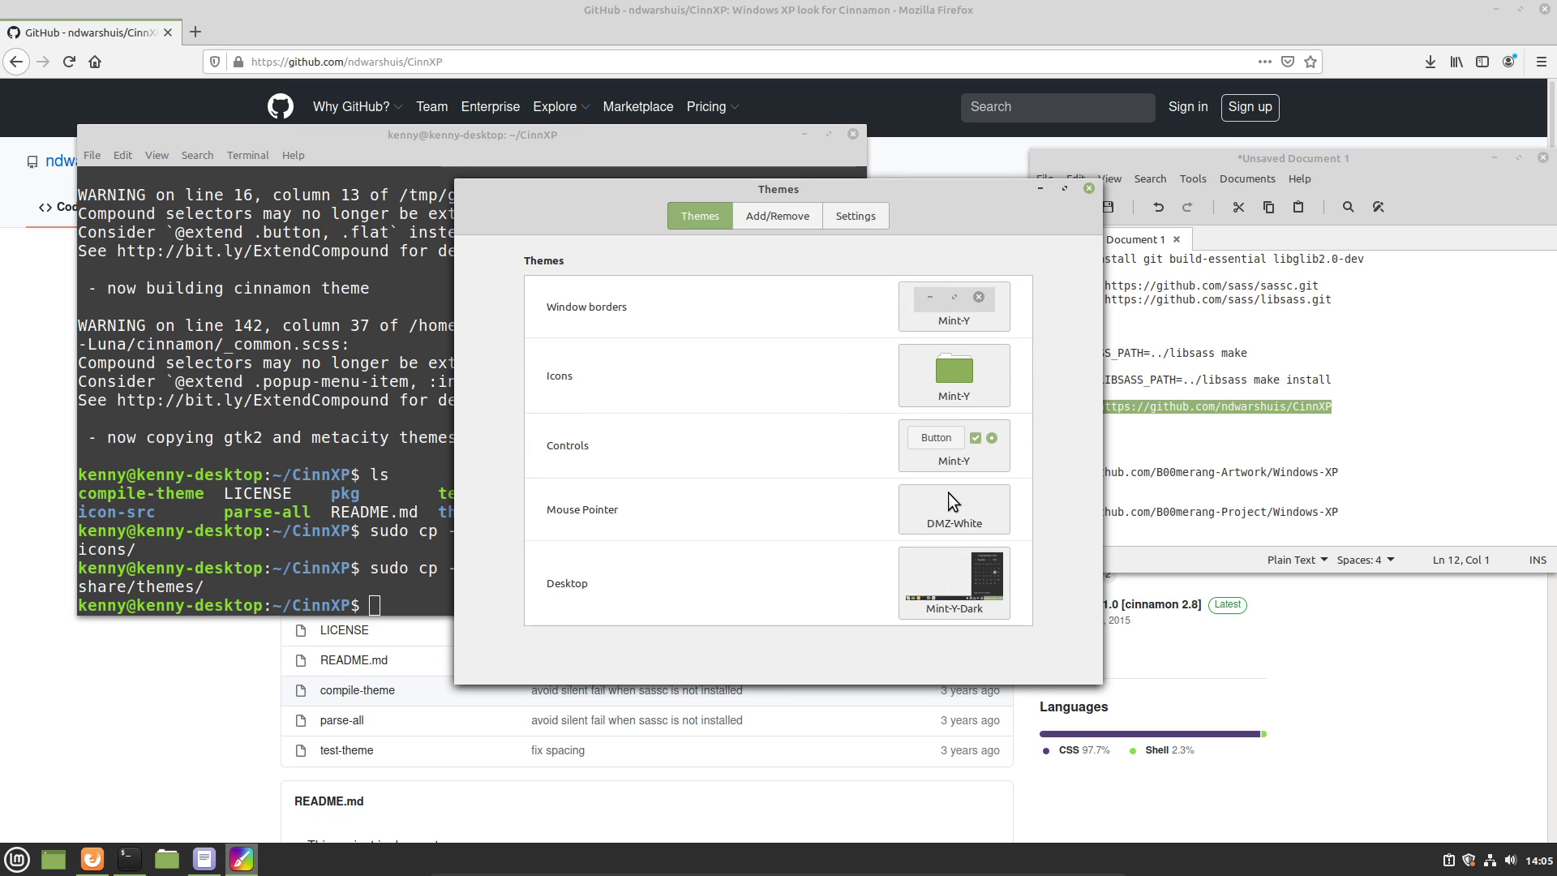
{"action": "left_click_drag", "start_coordinate": [947, 493], "coordinate": [679, 423]}
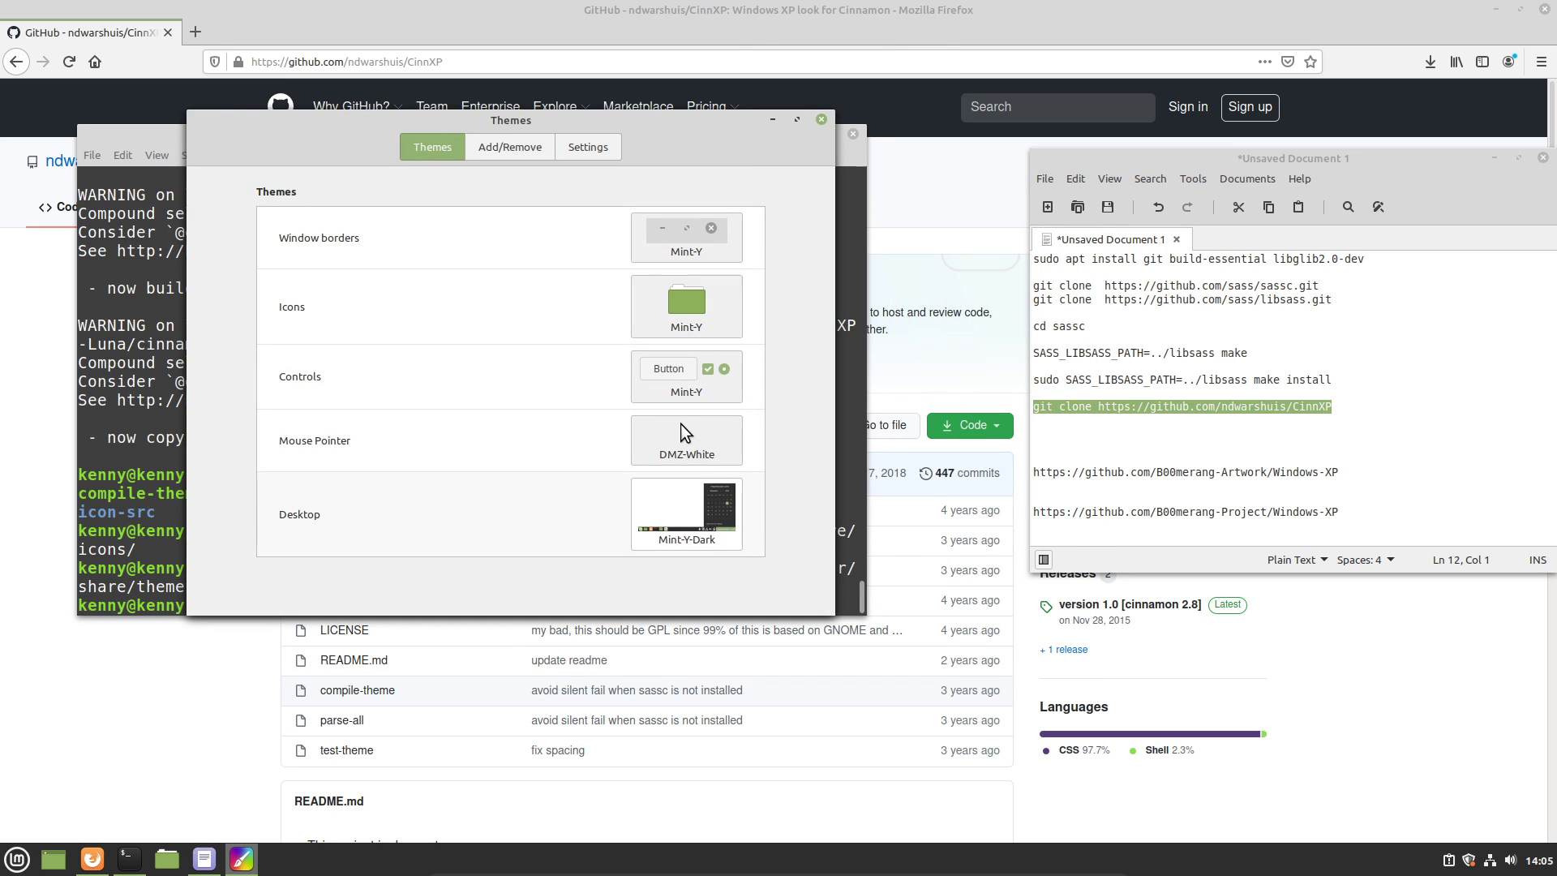
{"action": "left_click", "coordinate": [685, 514]}
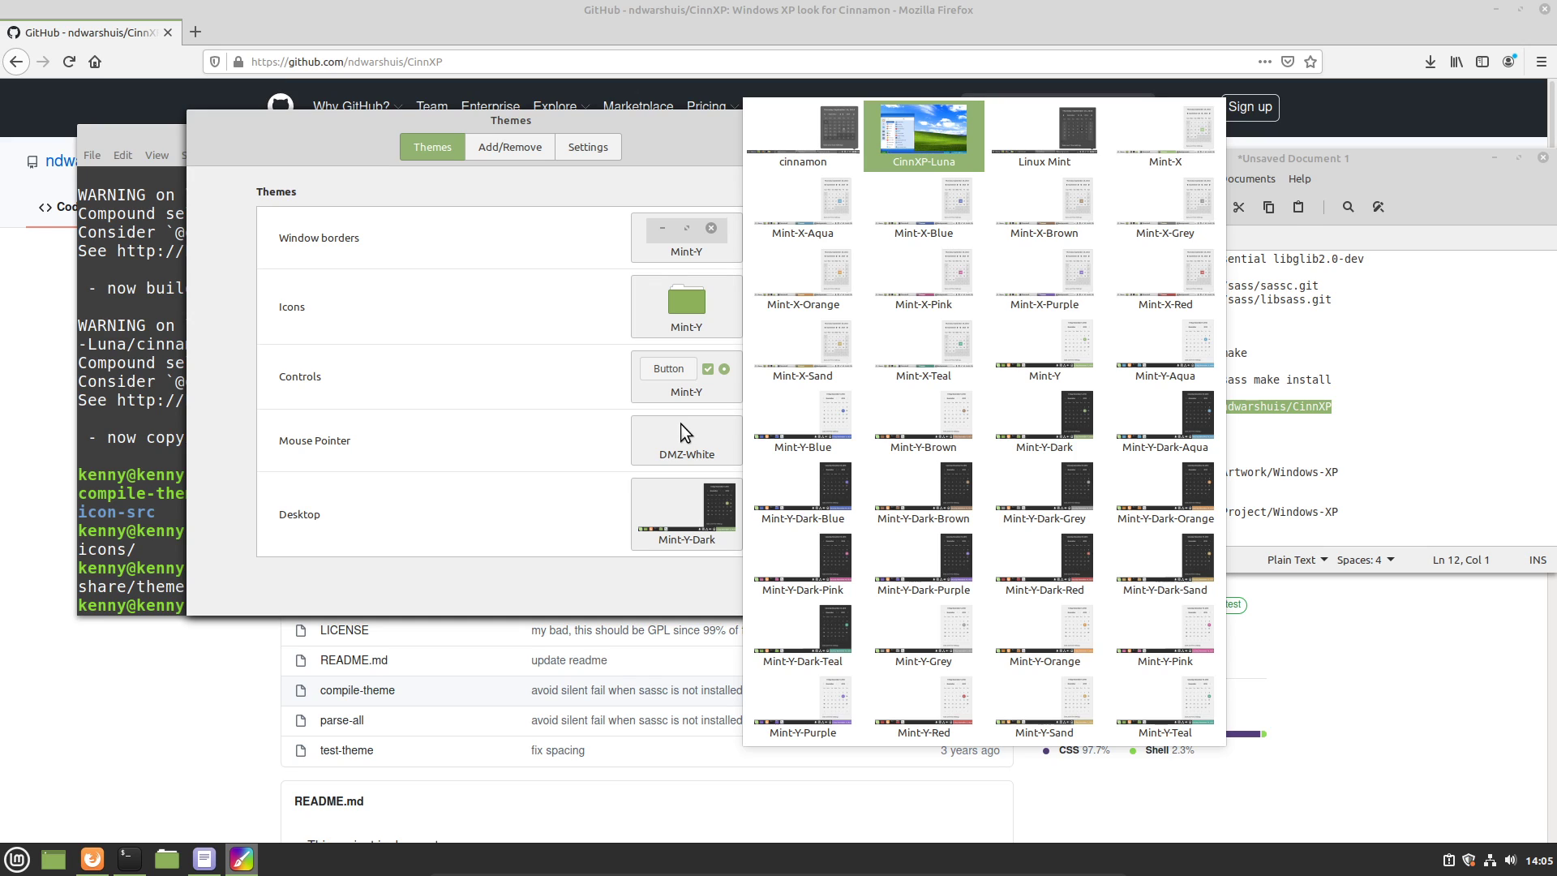
{"action": "left_click", "coordinate": [923, 134]}
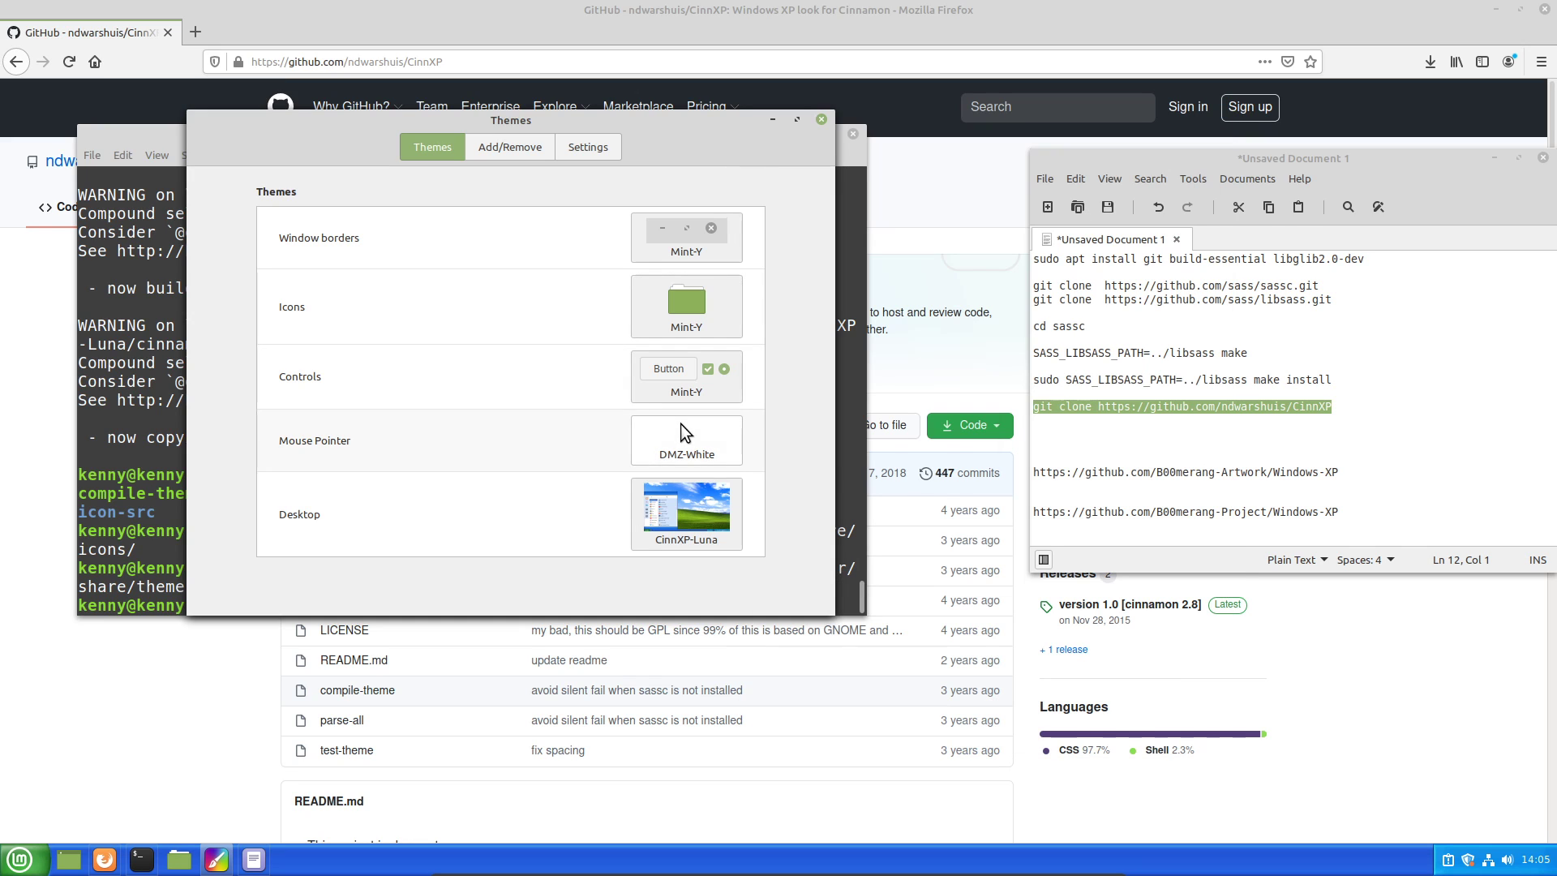
Set the Mouse Pointer theme to CinnXP and the Controls theme to CinnXP-Luna.
{"action": "left_click", "coordinate": [685, 440]}
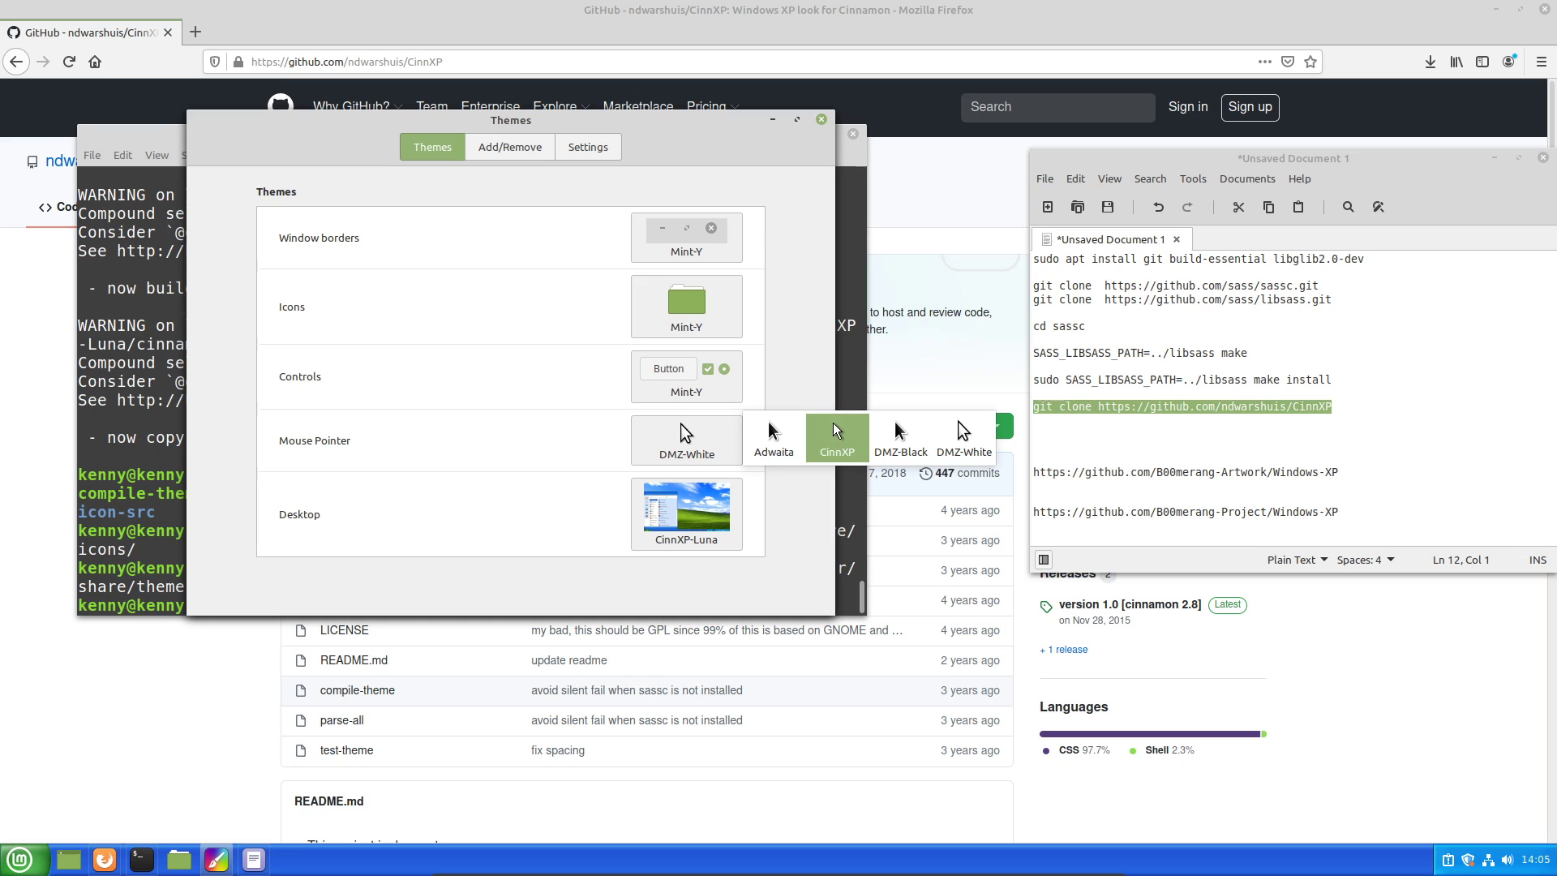
{"action": "left_click", "coordinate": [836, 430]}
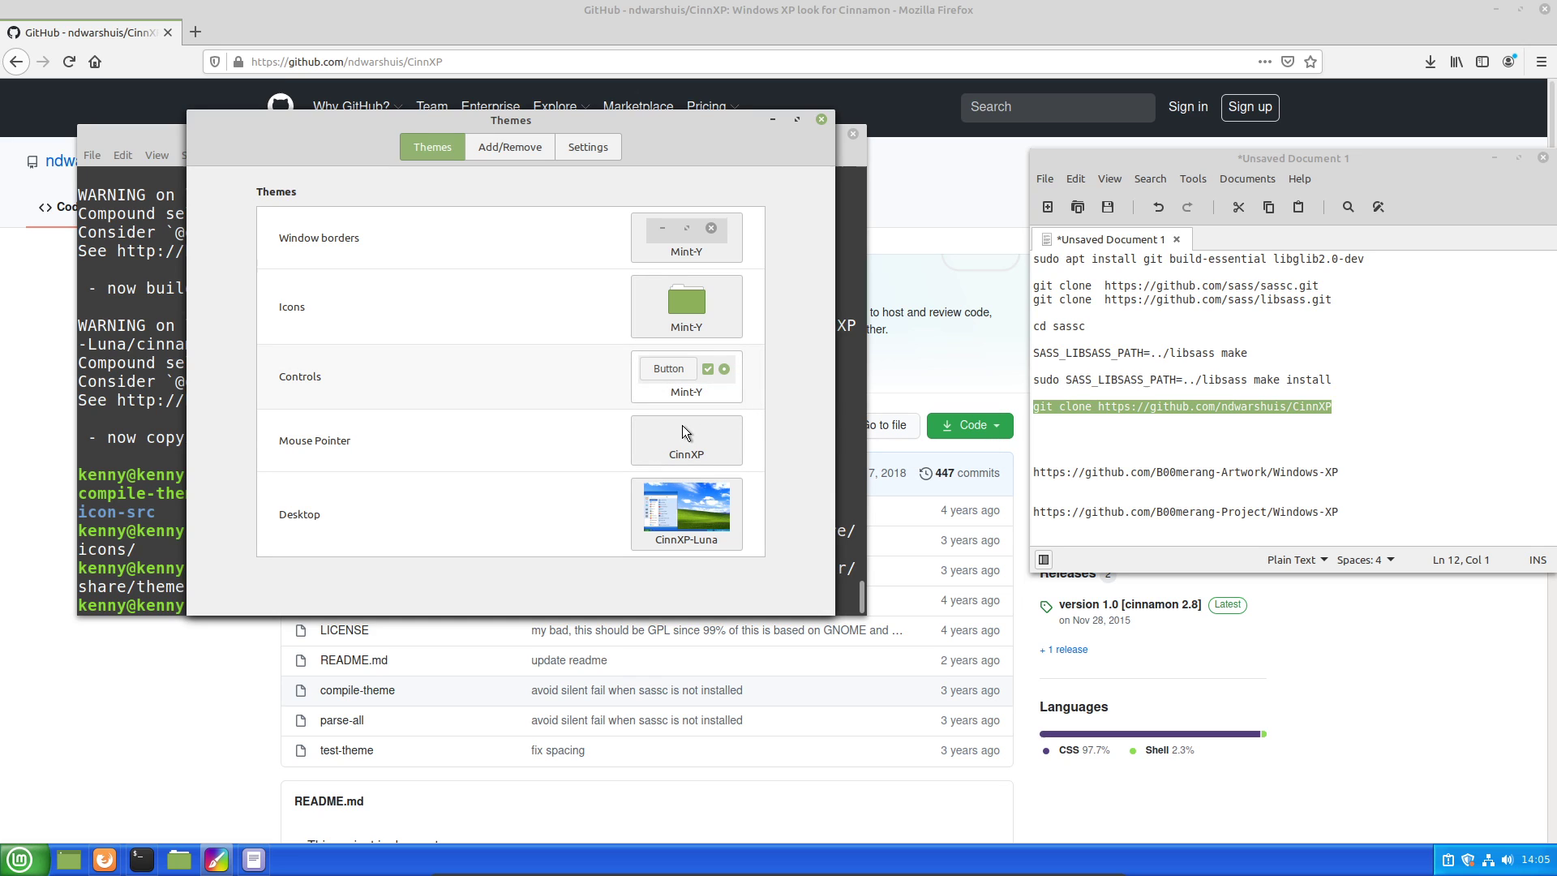
{"action": "left_click", "coordinate": [685, 376]}
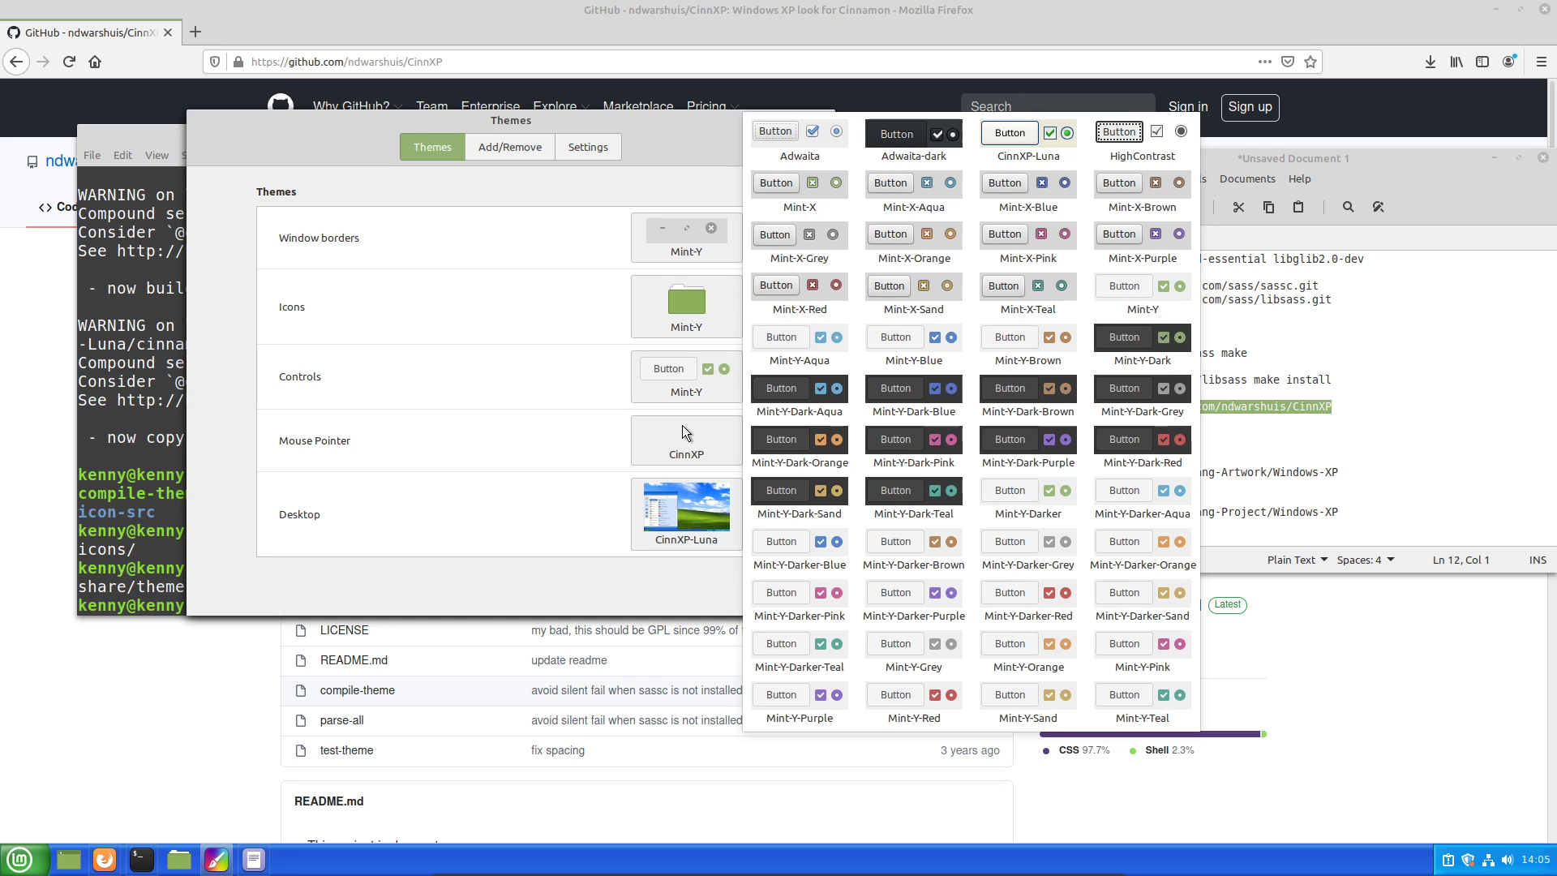
{"action": "left_click", "coordinate": [1027, 139]}
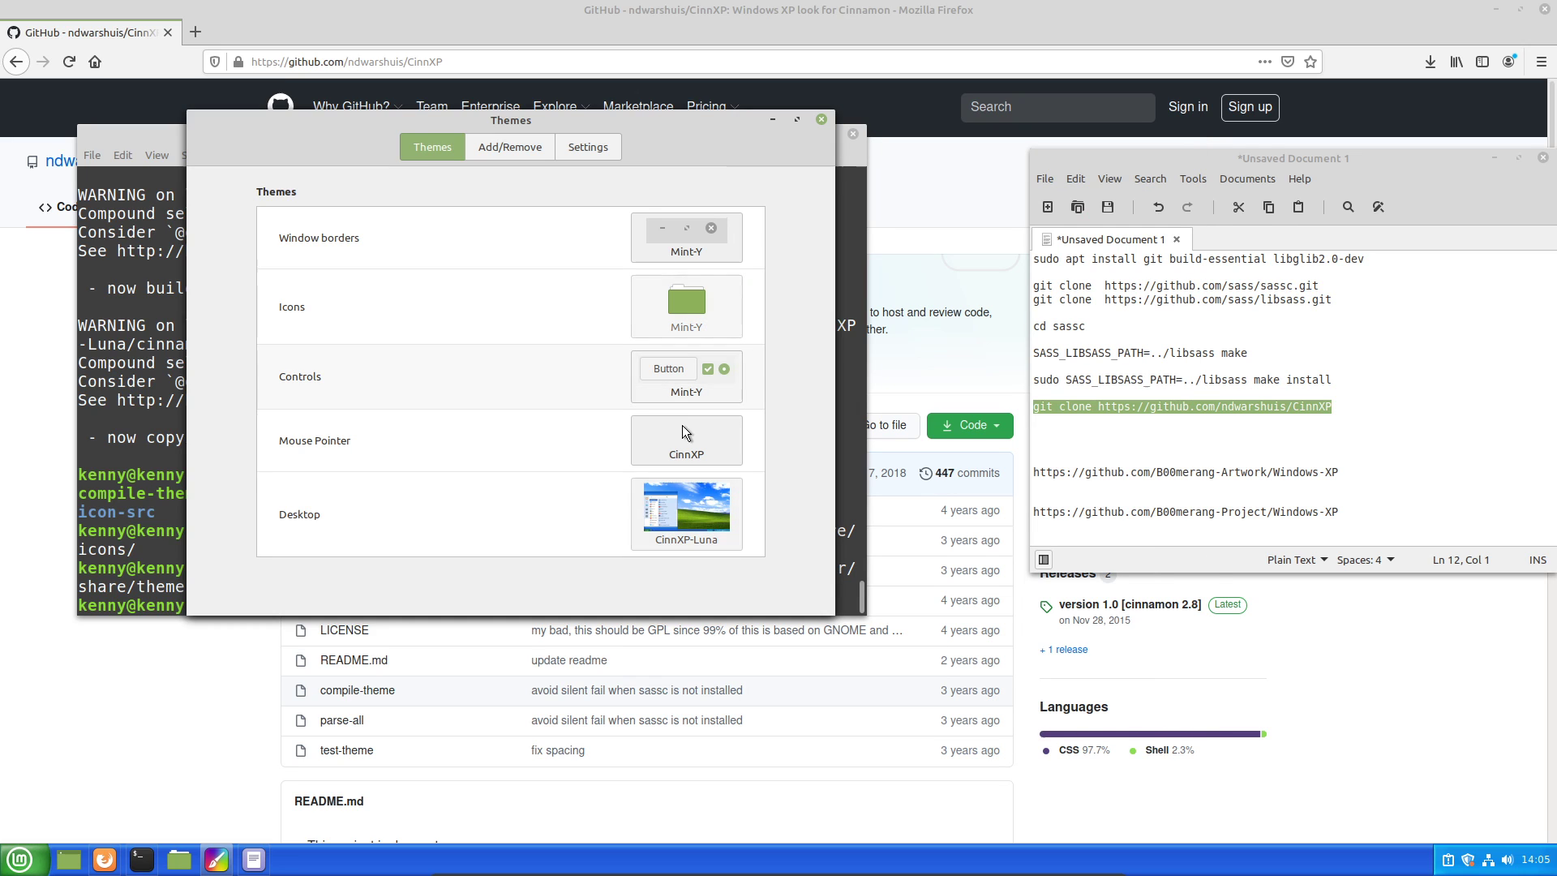
{"action": "left_click", "coordinate": [686, 376]}
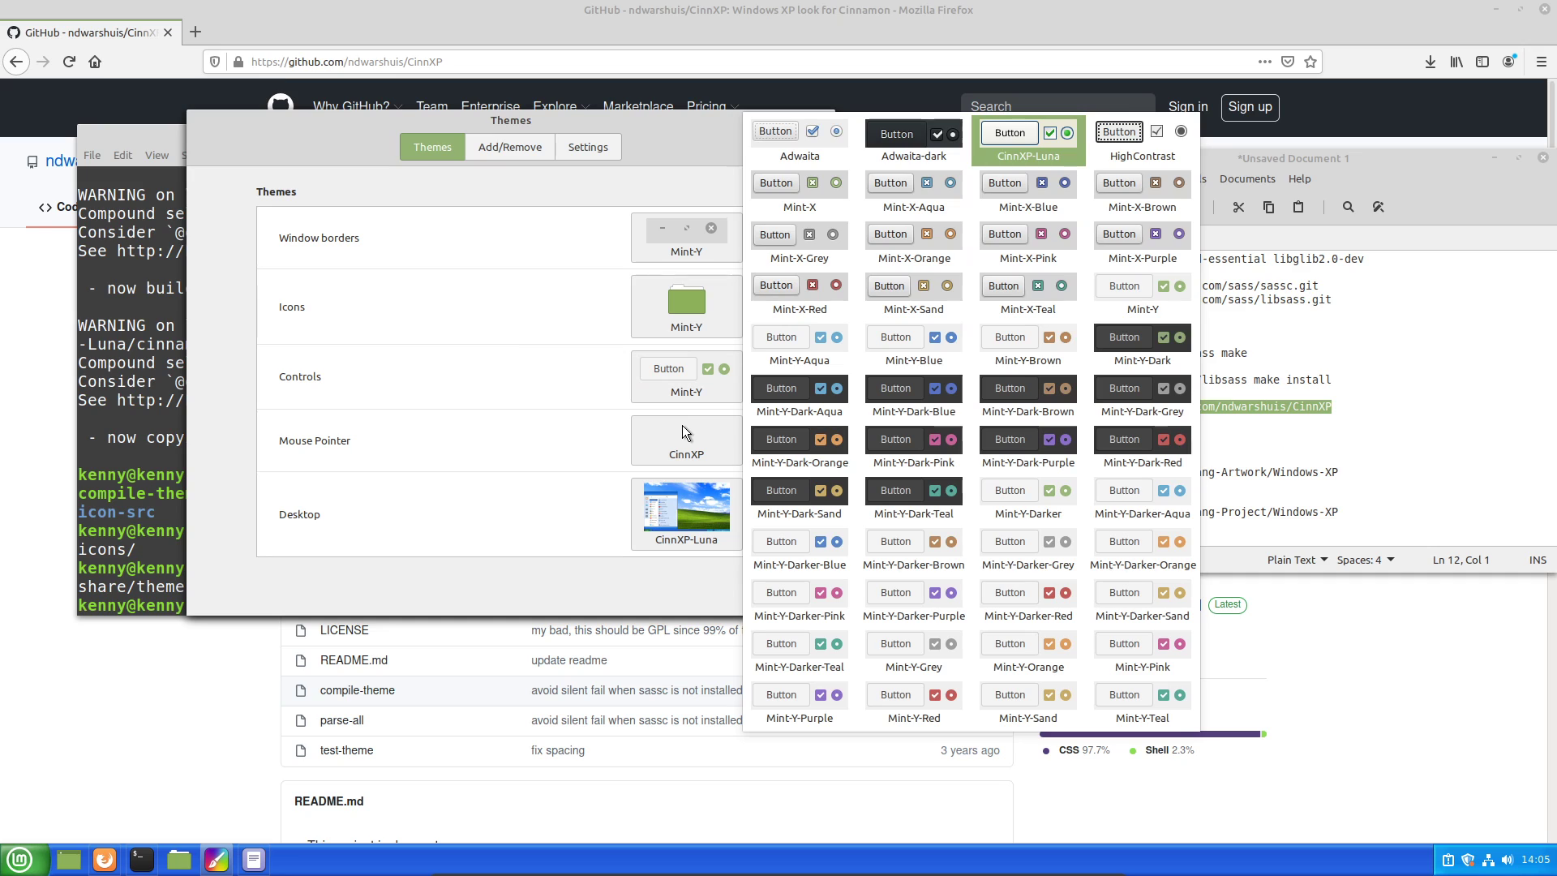
{"action": "key", "text": "Escape"}
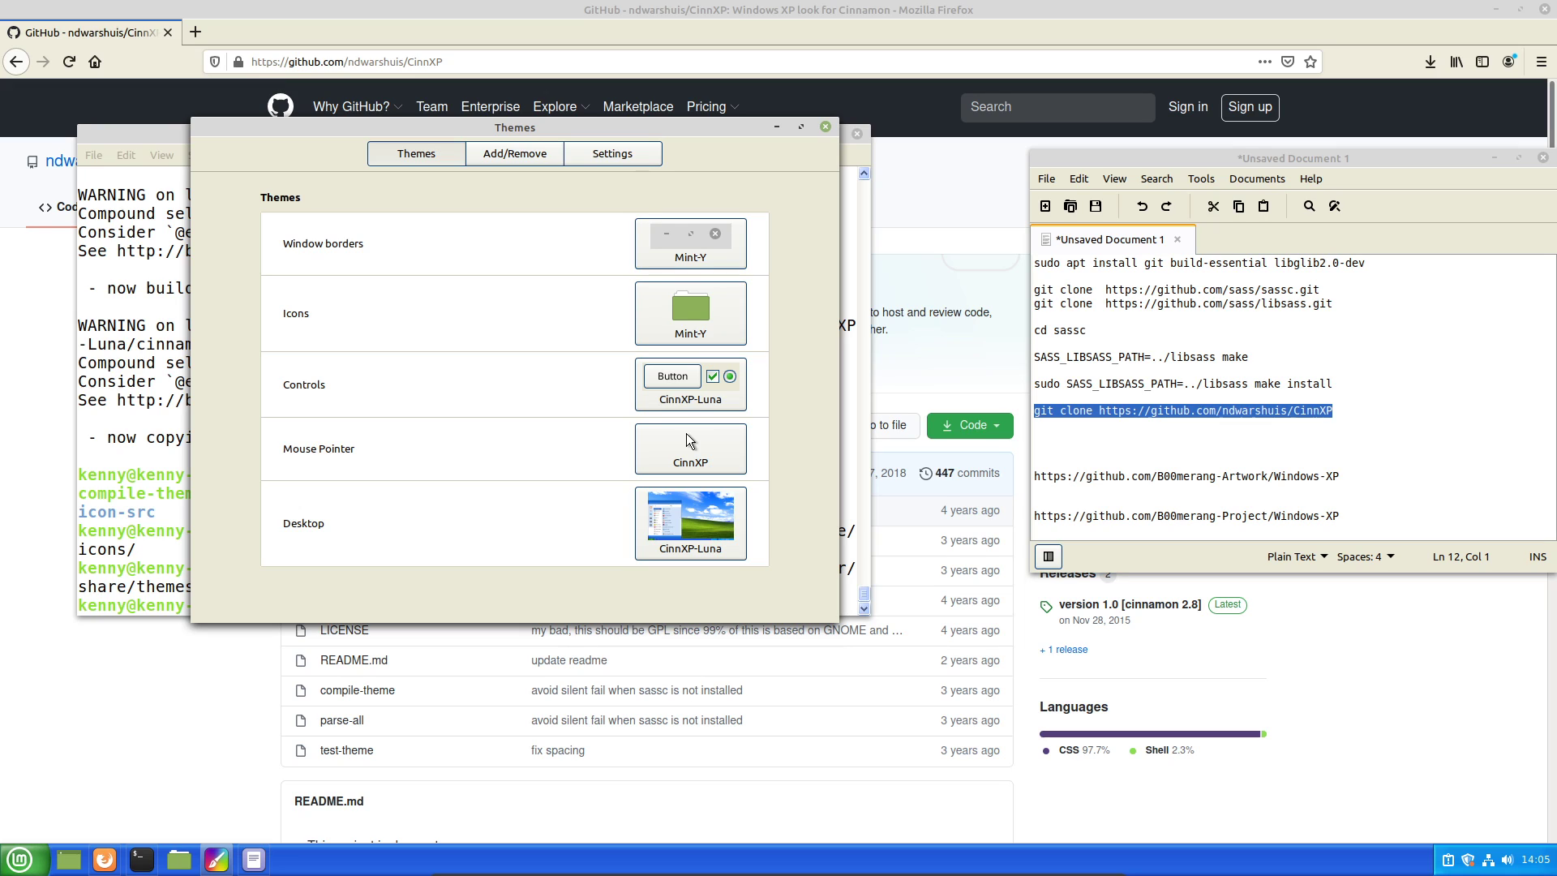
Look through the available Icons and Window borders themes without changing either selection.
{"action": "left_click", "coordinate": [689, 313]}
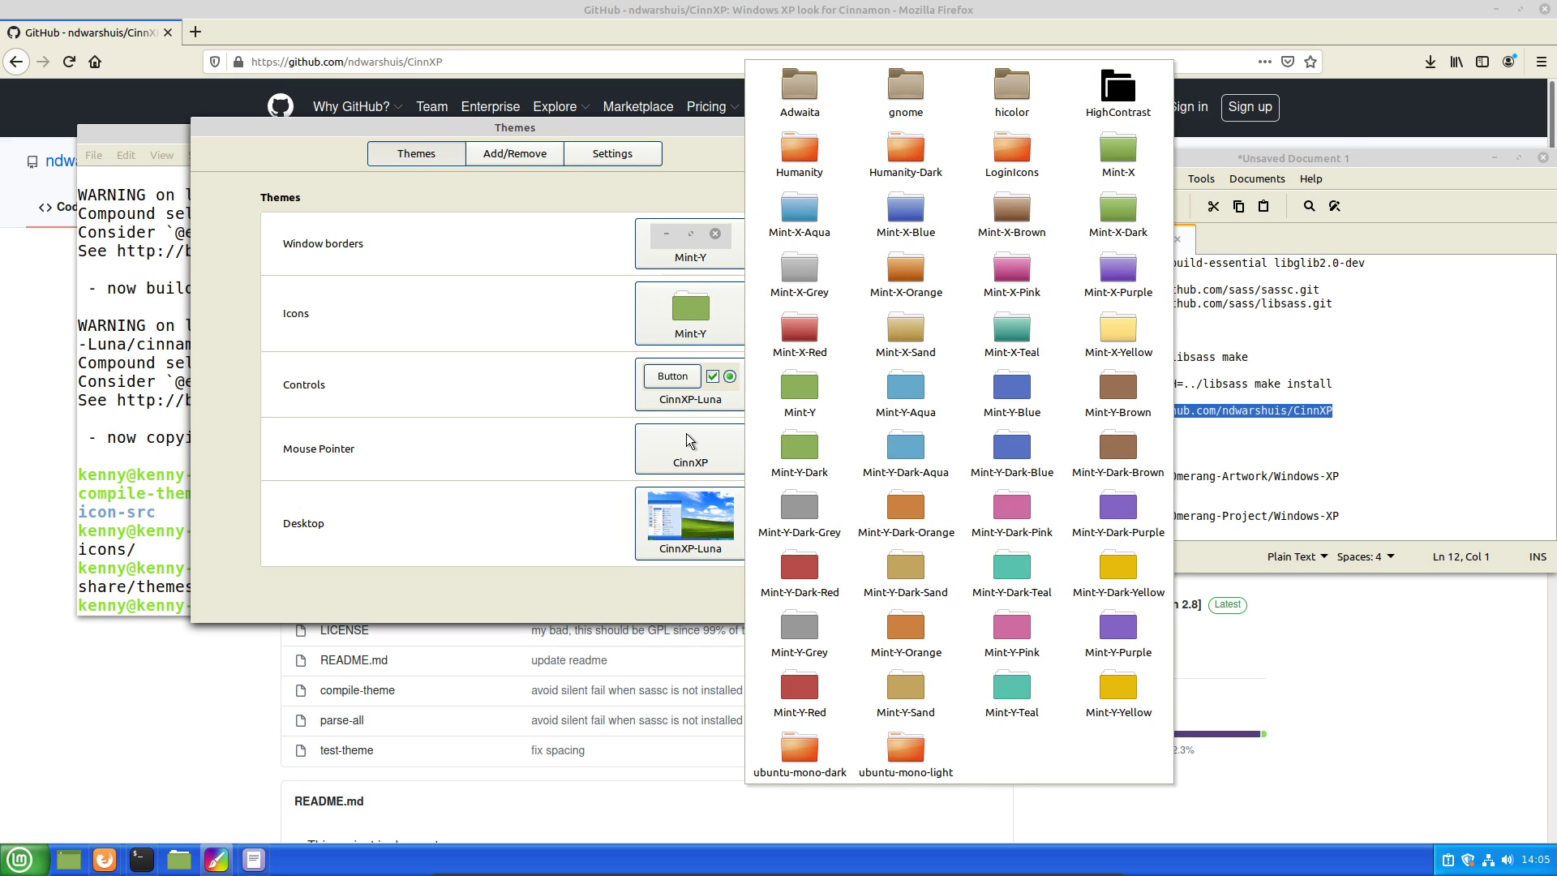
{"action": "left_click", "coordinate": [690, 243]}
{"action": "left_click", "coordinate": [690, 243]}
{"action": "key", "text": "Right"}
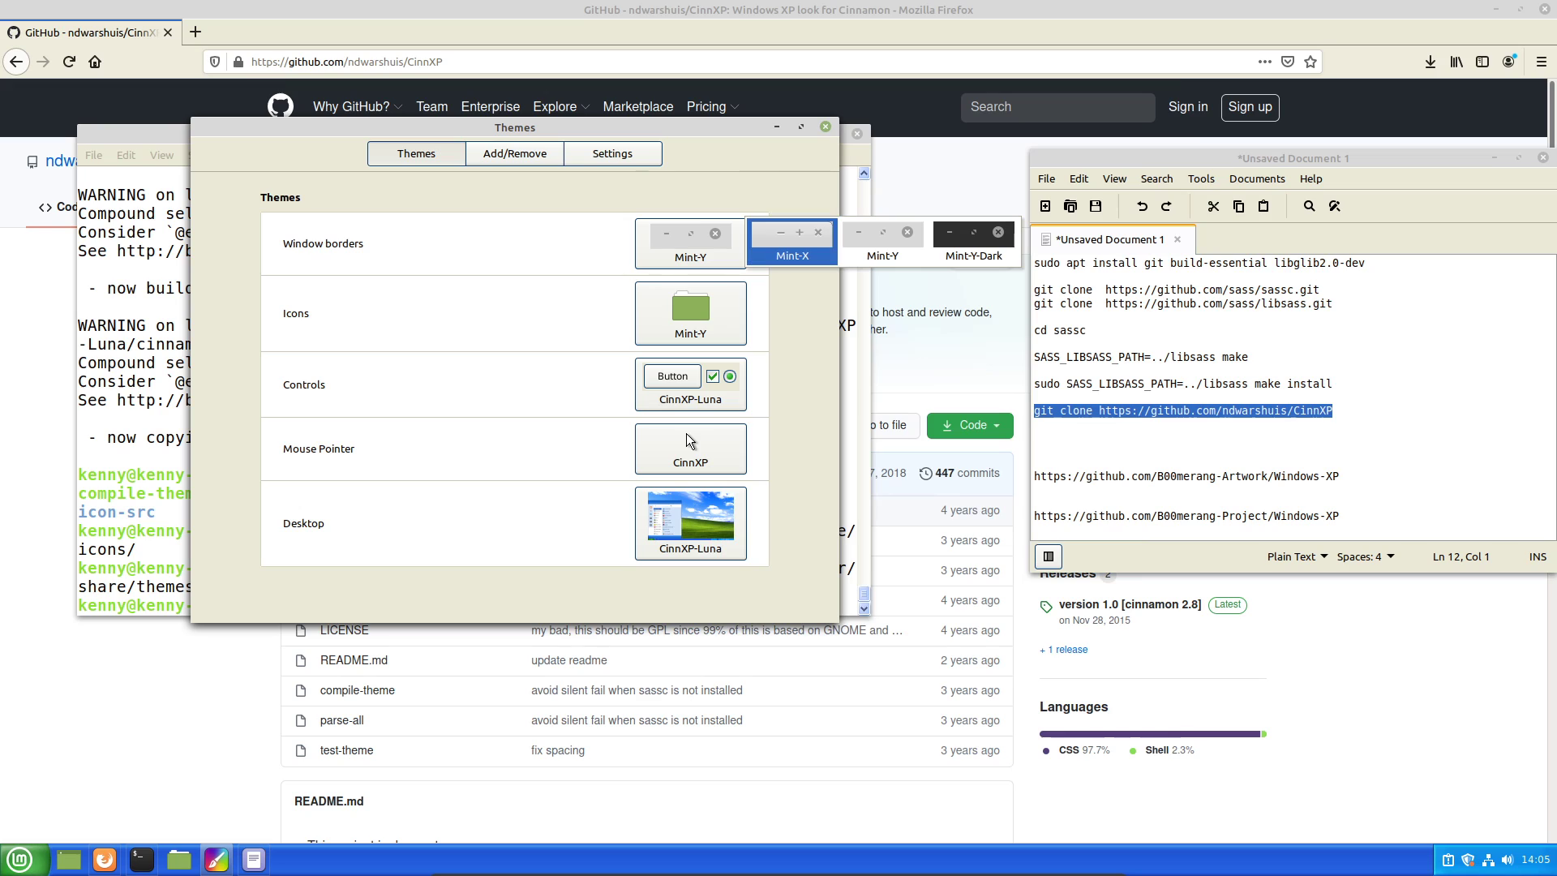
{"action": "key", "text": "Right"}
{"action": "key", "text": "Left"}
{"action": "key", "text": "Left"}
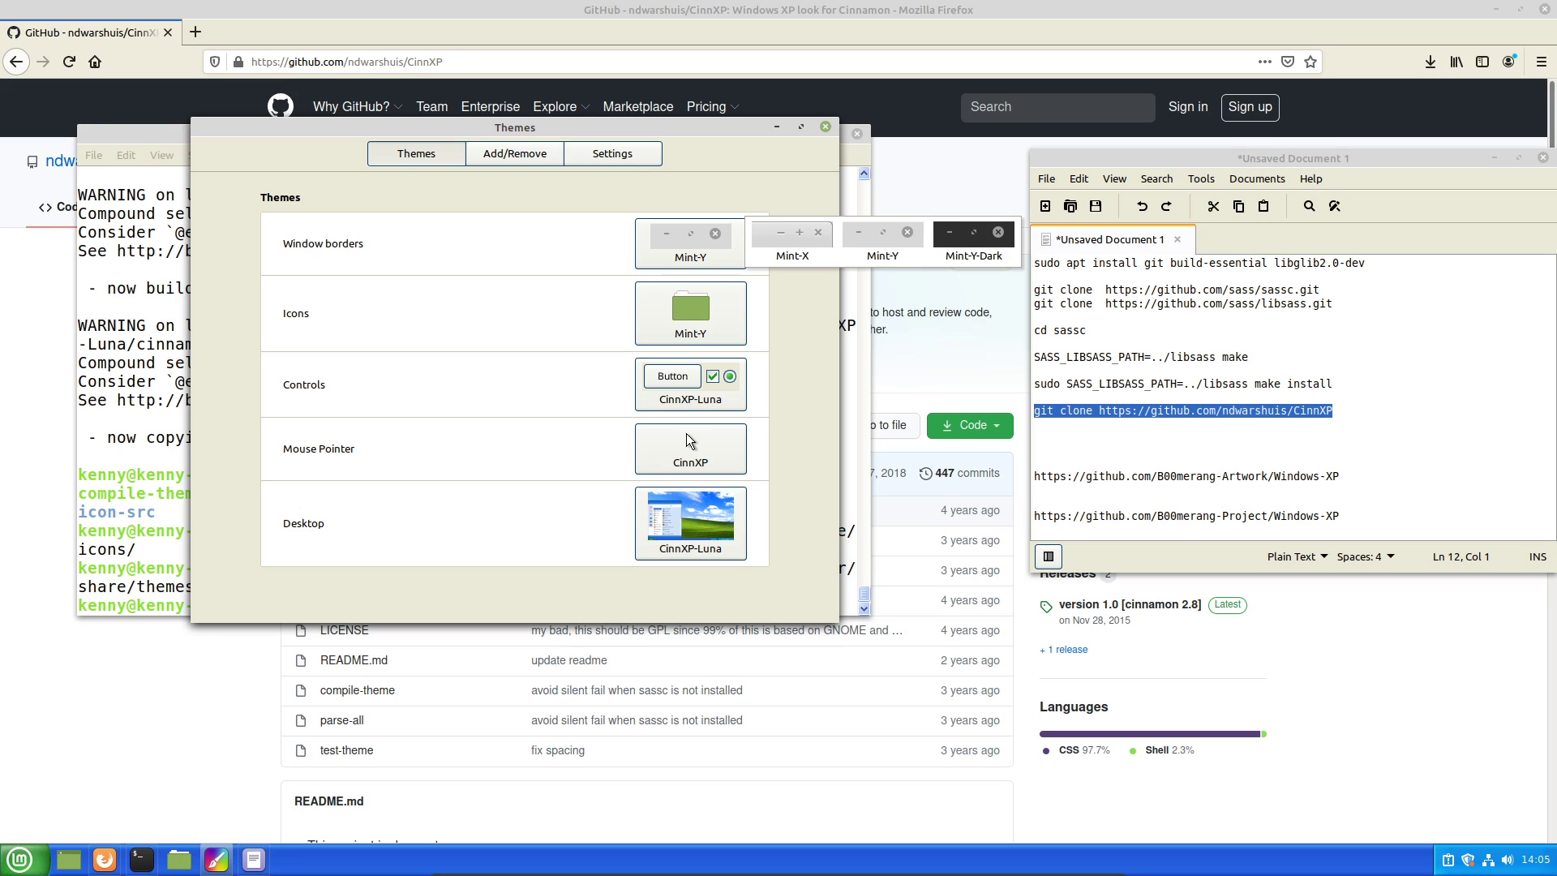
{"action": "key", "text": "Escape"}
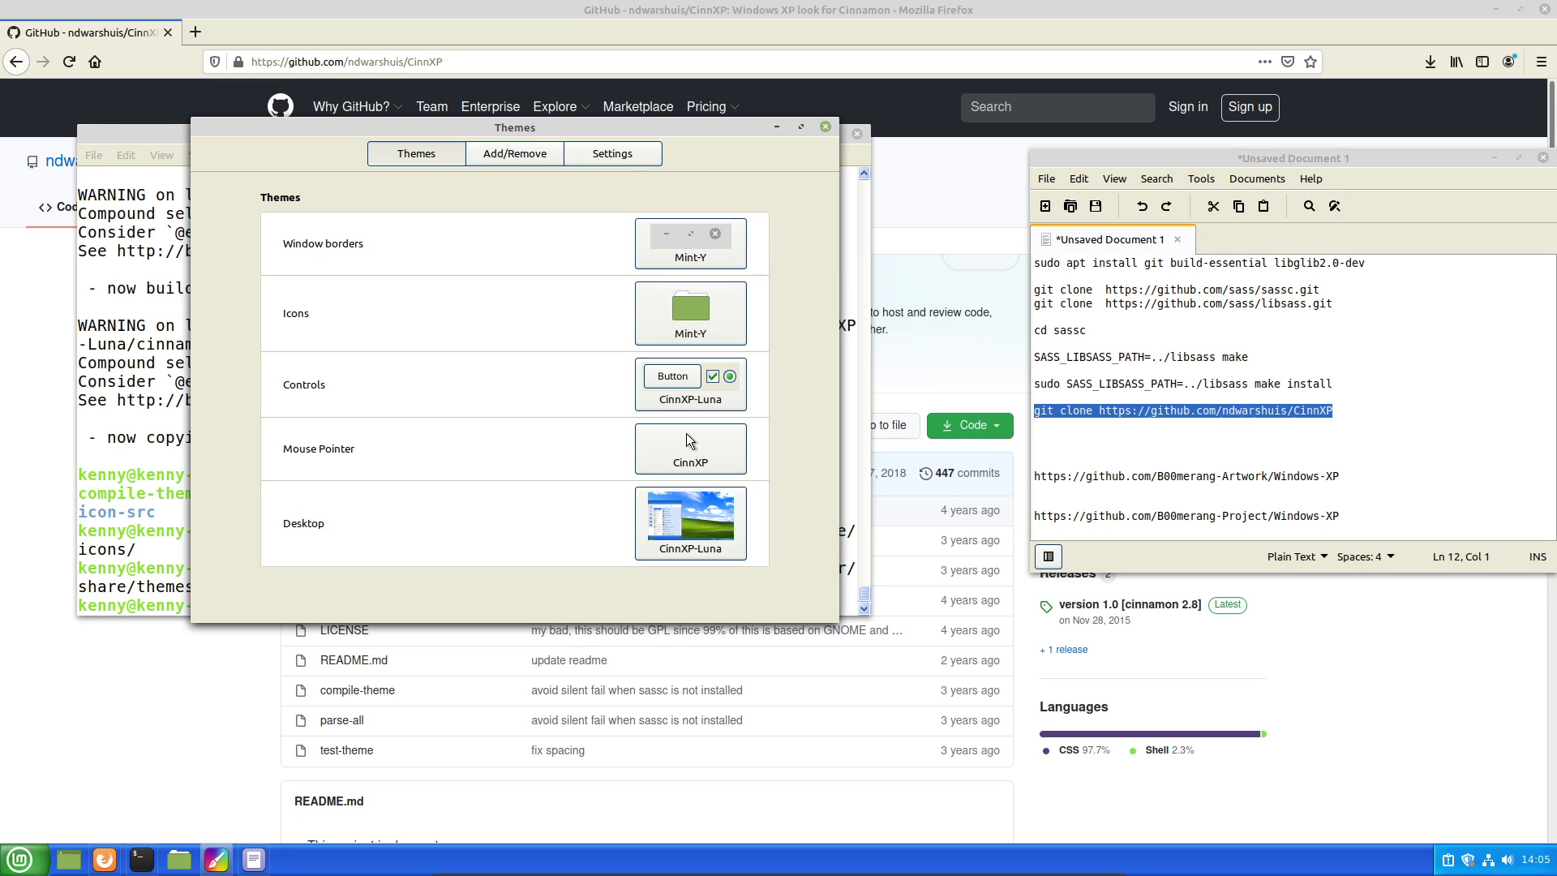
Close the Themes settings and the current terminal, then open a fresh terminal window in the home directory.
{"action": "left_click_drag", "start_coordinate": [686, 433], "coordinate": [738, 439]}
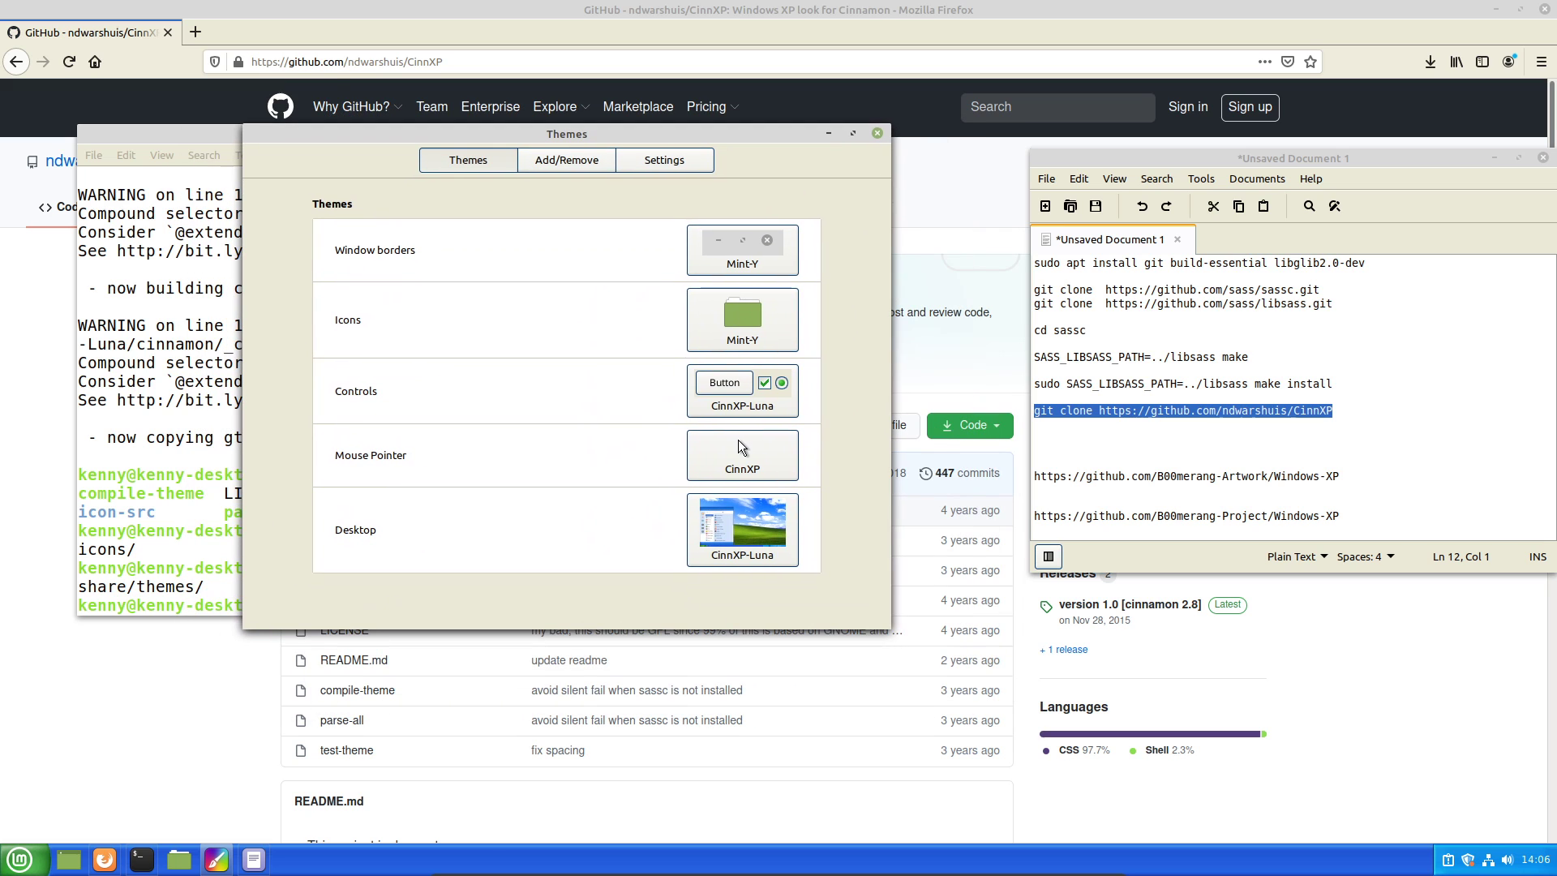
{"action": "left_click_drag", "start_coordinate": [737, 439], "coordinate": [814, 512]}
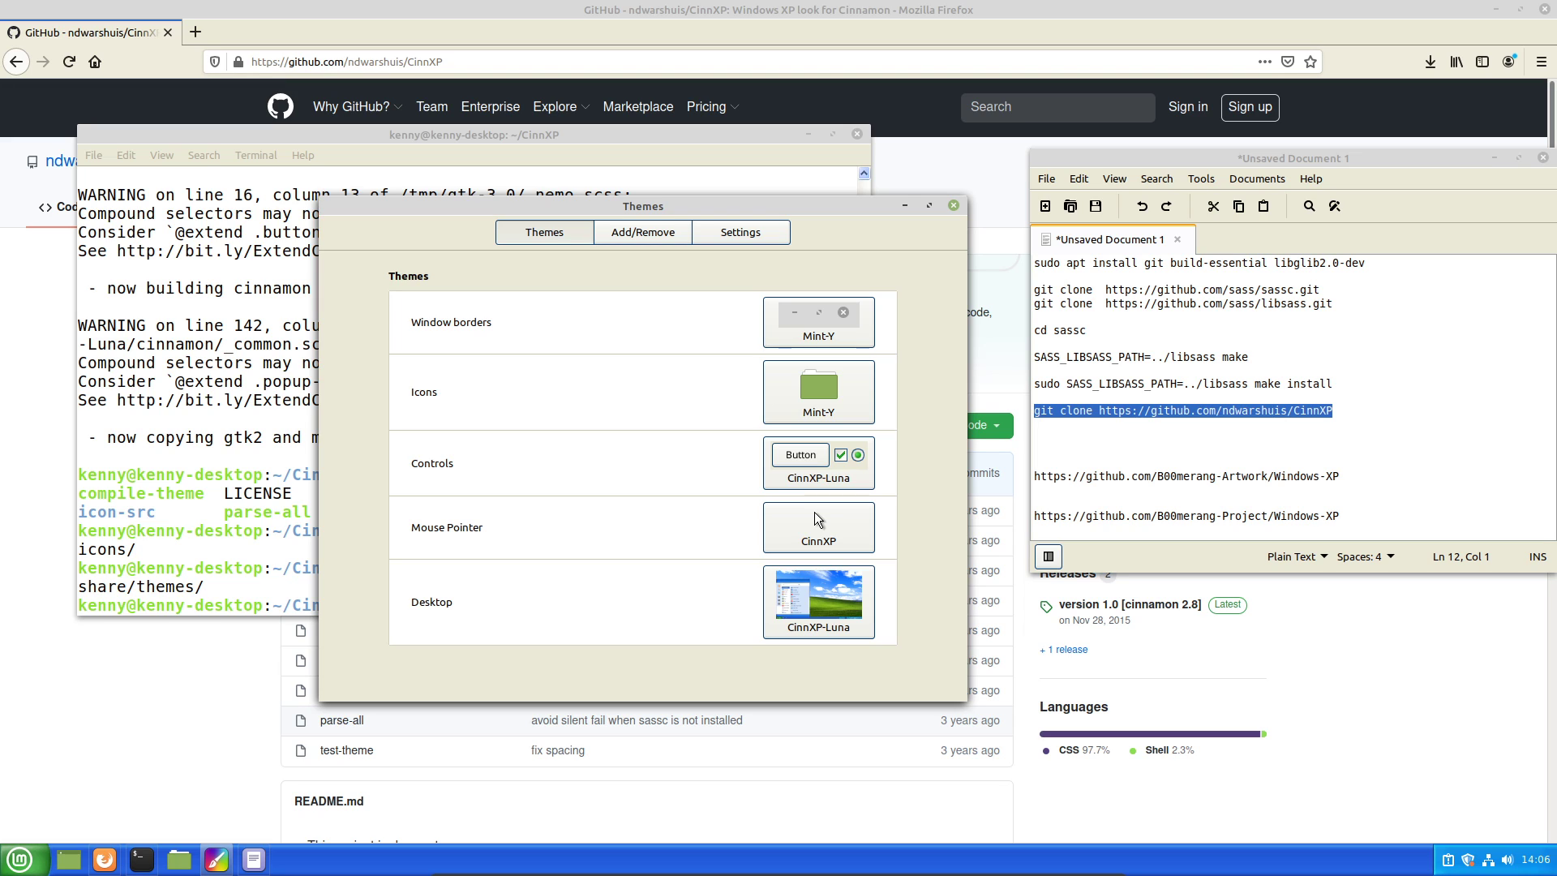
{"action": "left_click_drag", "start_coordinate": [813, 512], "coordinate": [598, 505]}
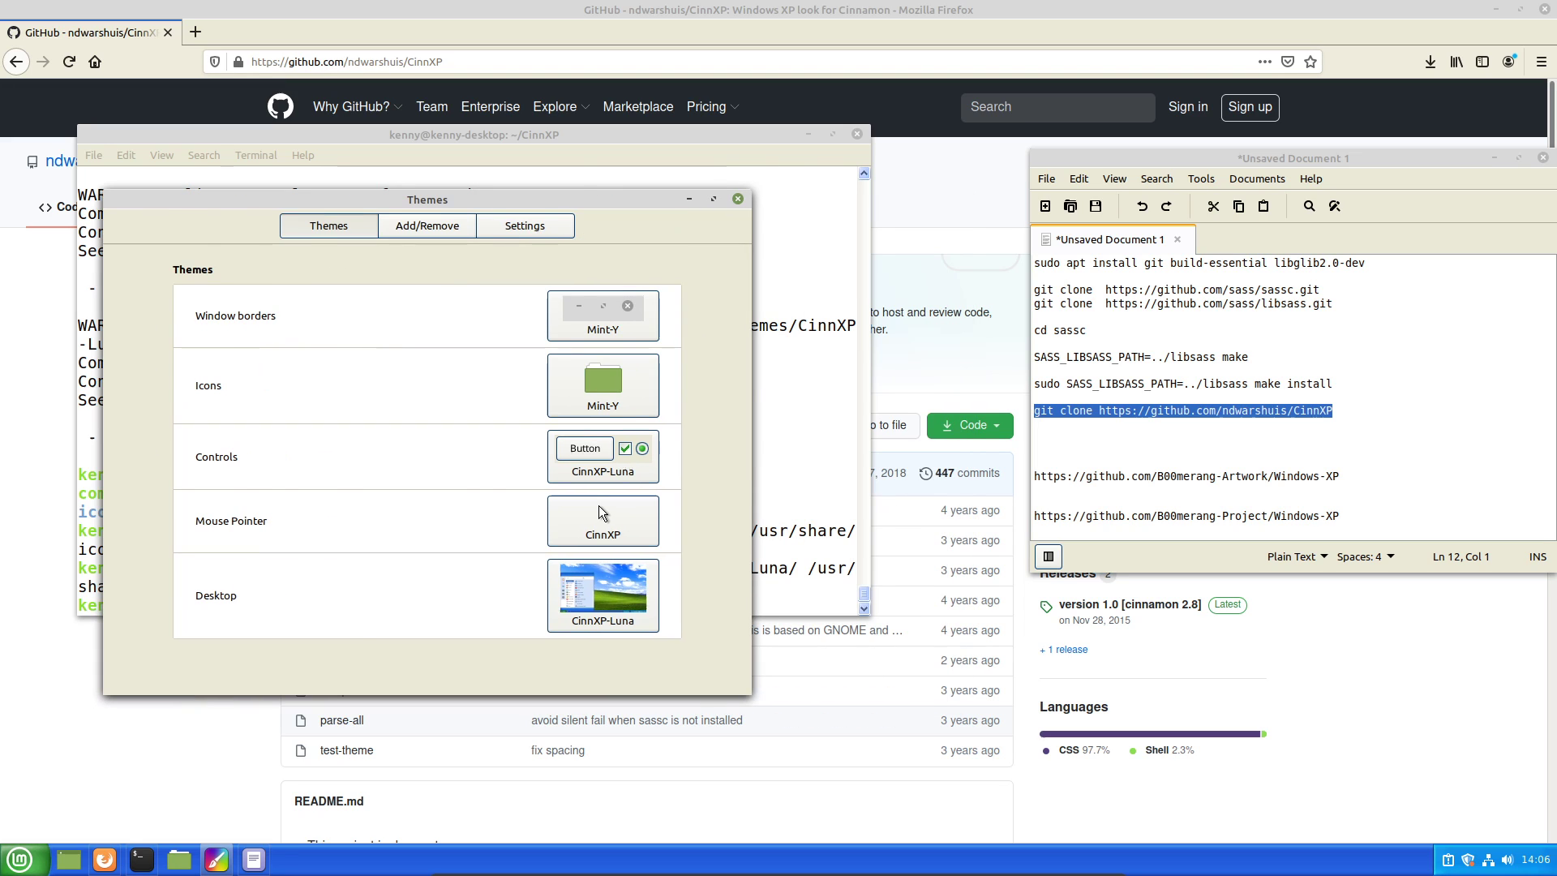
{"action": "key", "text": "alt+F4"}
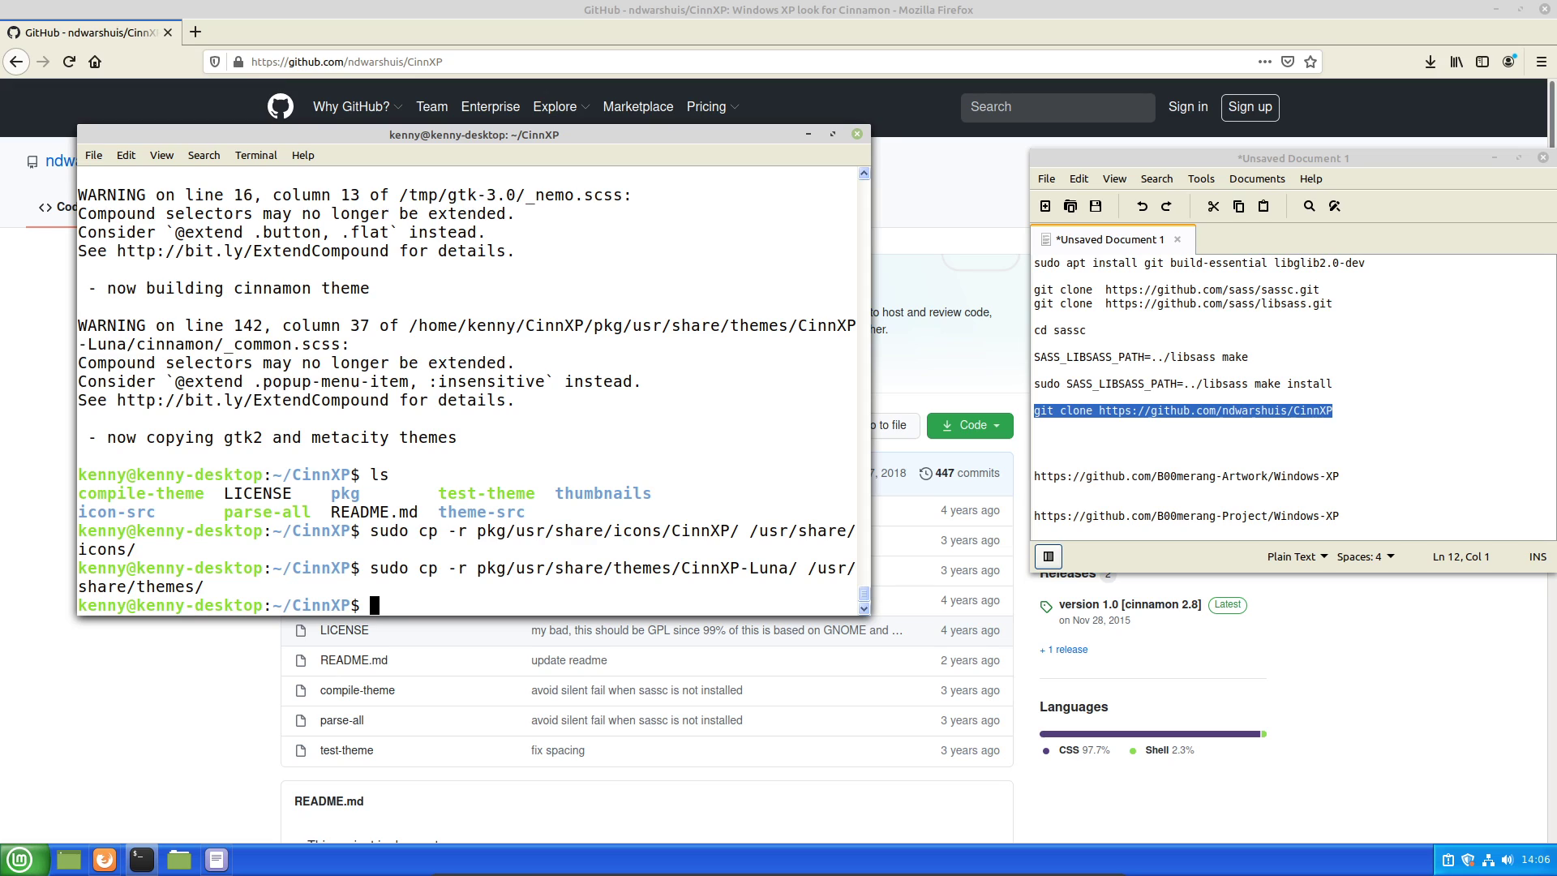
{"action": "left_click", "coordinate": [856, 134]}
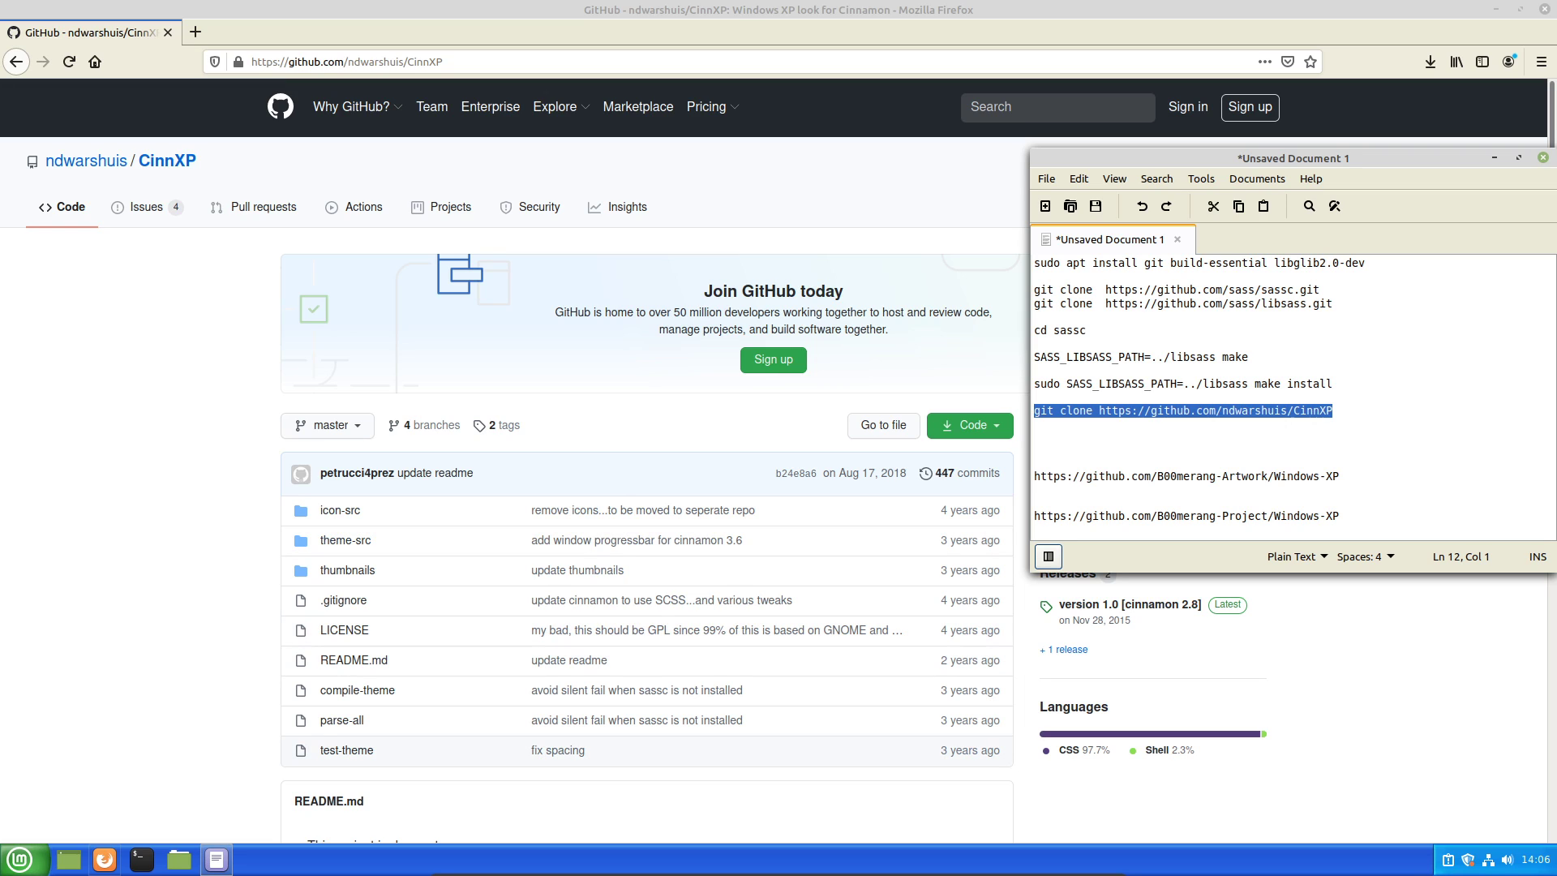
{"action": "left_click", "coordinate": [141, 859]}
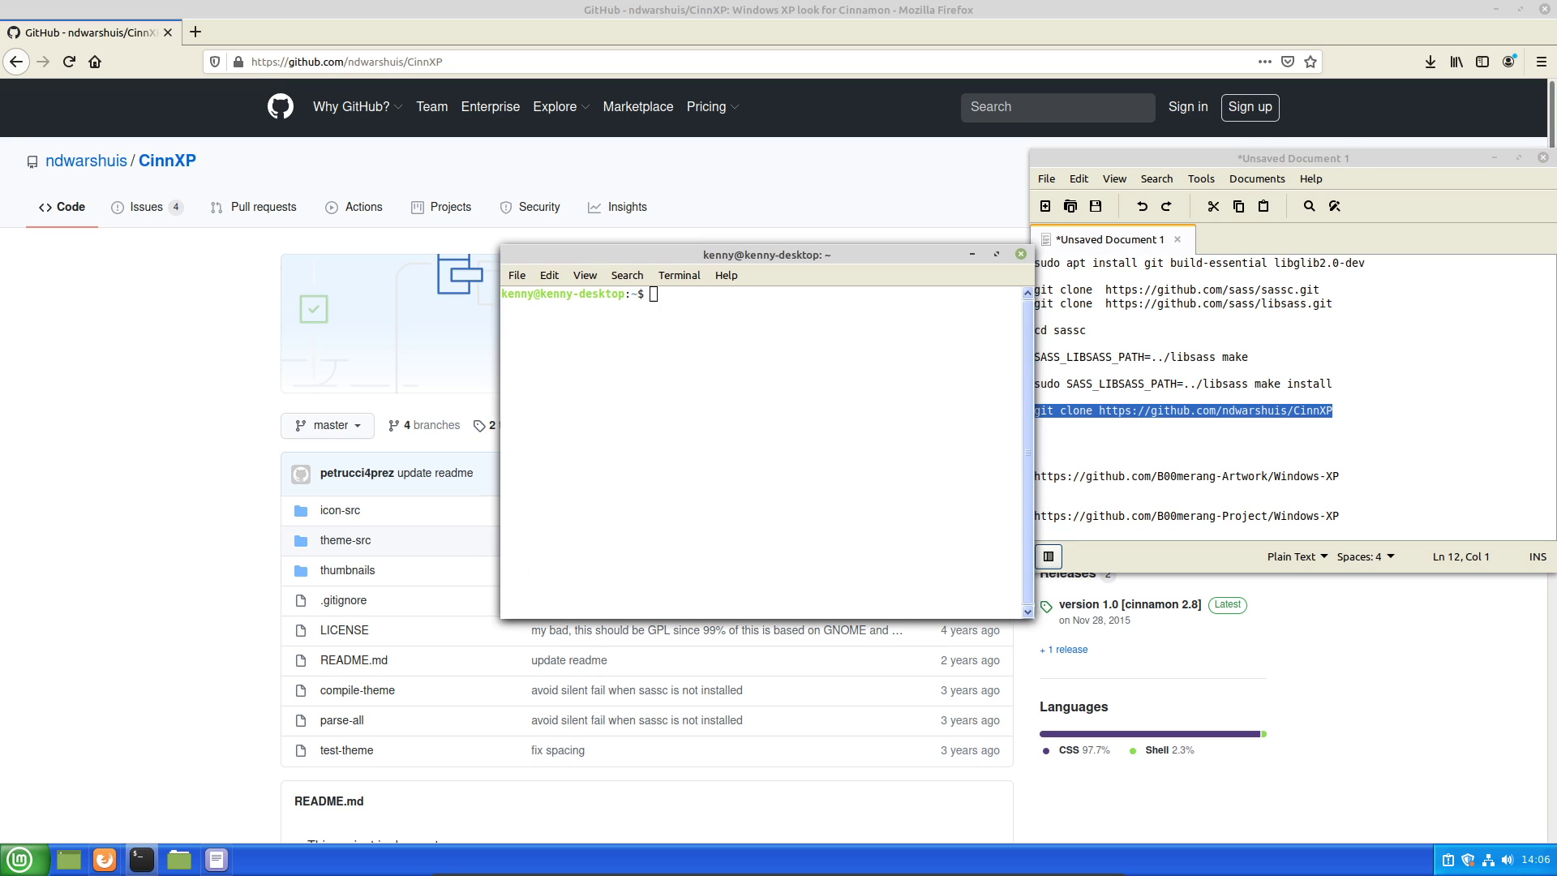
{"action": "left_click_drag", "start_coordinate": [766, 255], "coordinate": [442, 147]}
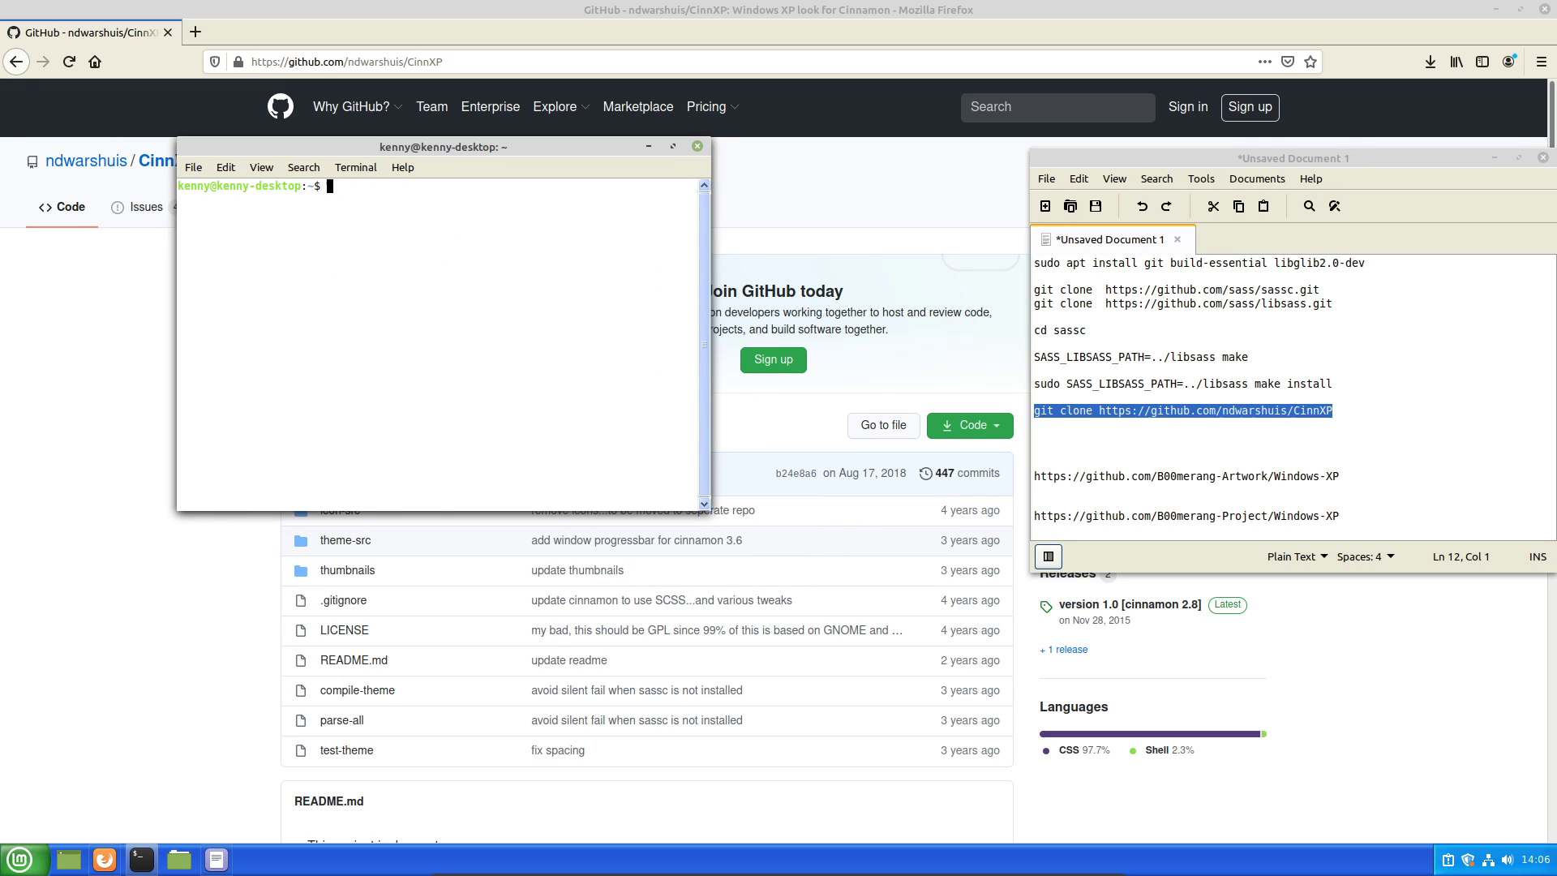
Enlarge the new terminal's text by three zoom levels and clear the desktop by minimizing the browser window.
{"action": "key", "text": "alt+v"}
{"action": "key", "text": "Up"}
{"action": "key", "text": "Up"}
{"action": "key", "text": "Up"}
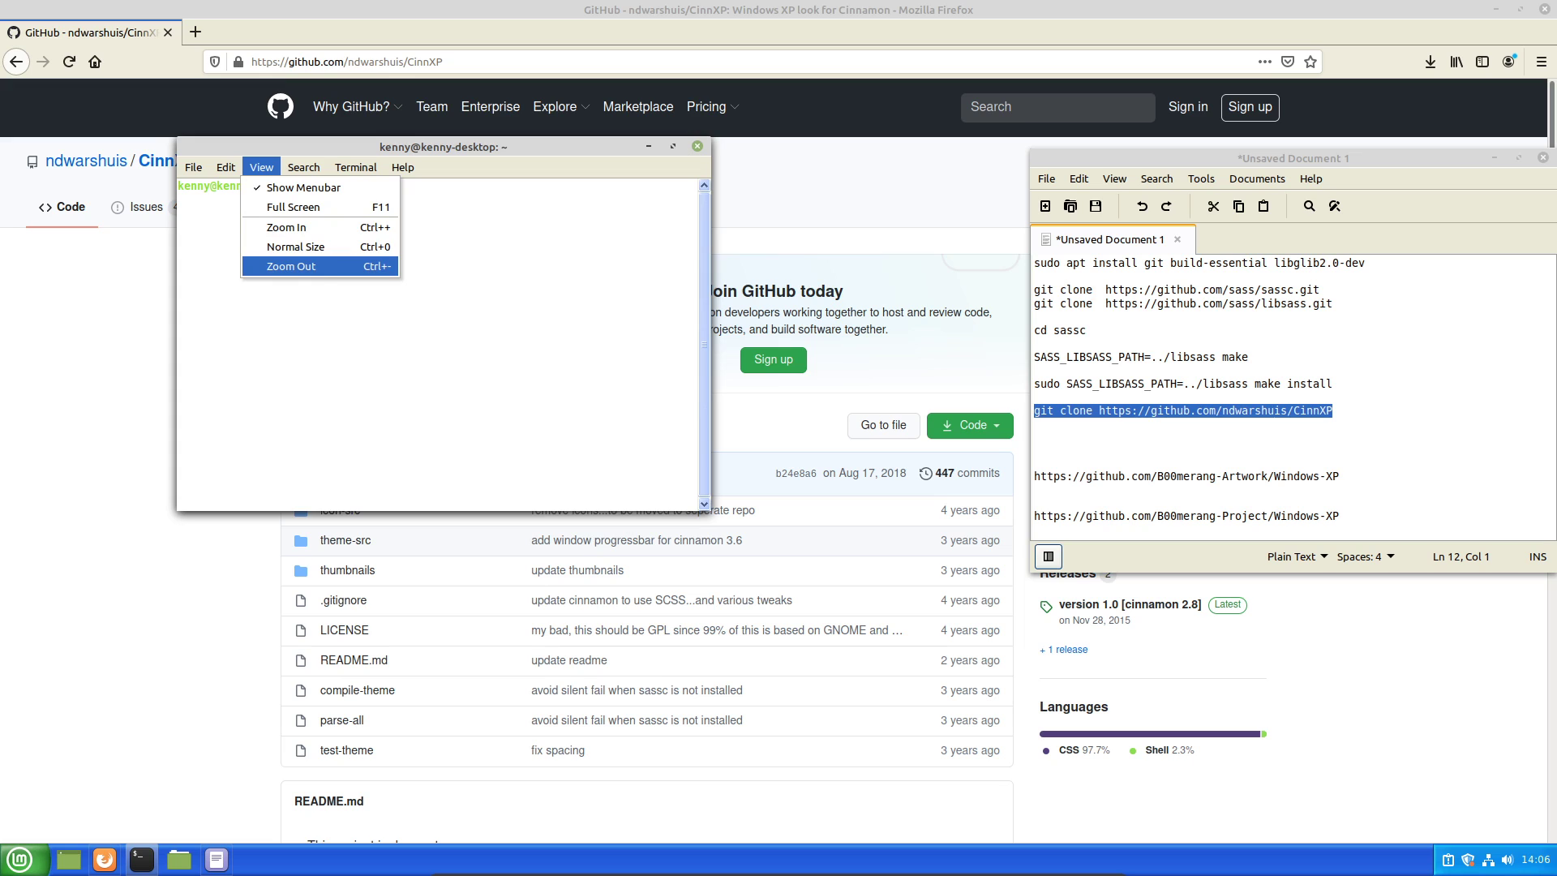
{"action": "key", "text": "Return"}
{"action": "key", "text": "alt+v"}
{"action": "key", "text": "Up"}
{"action": "key", "text": "Up"}
{"action": "key", "text": "Up"}
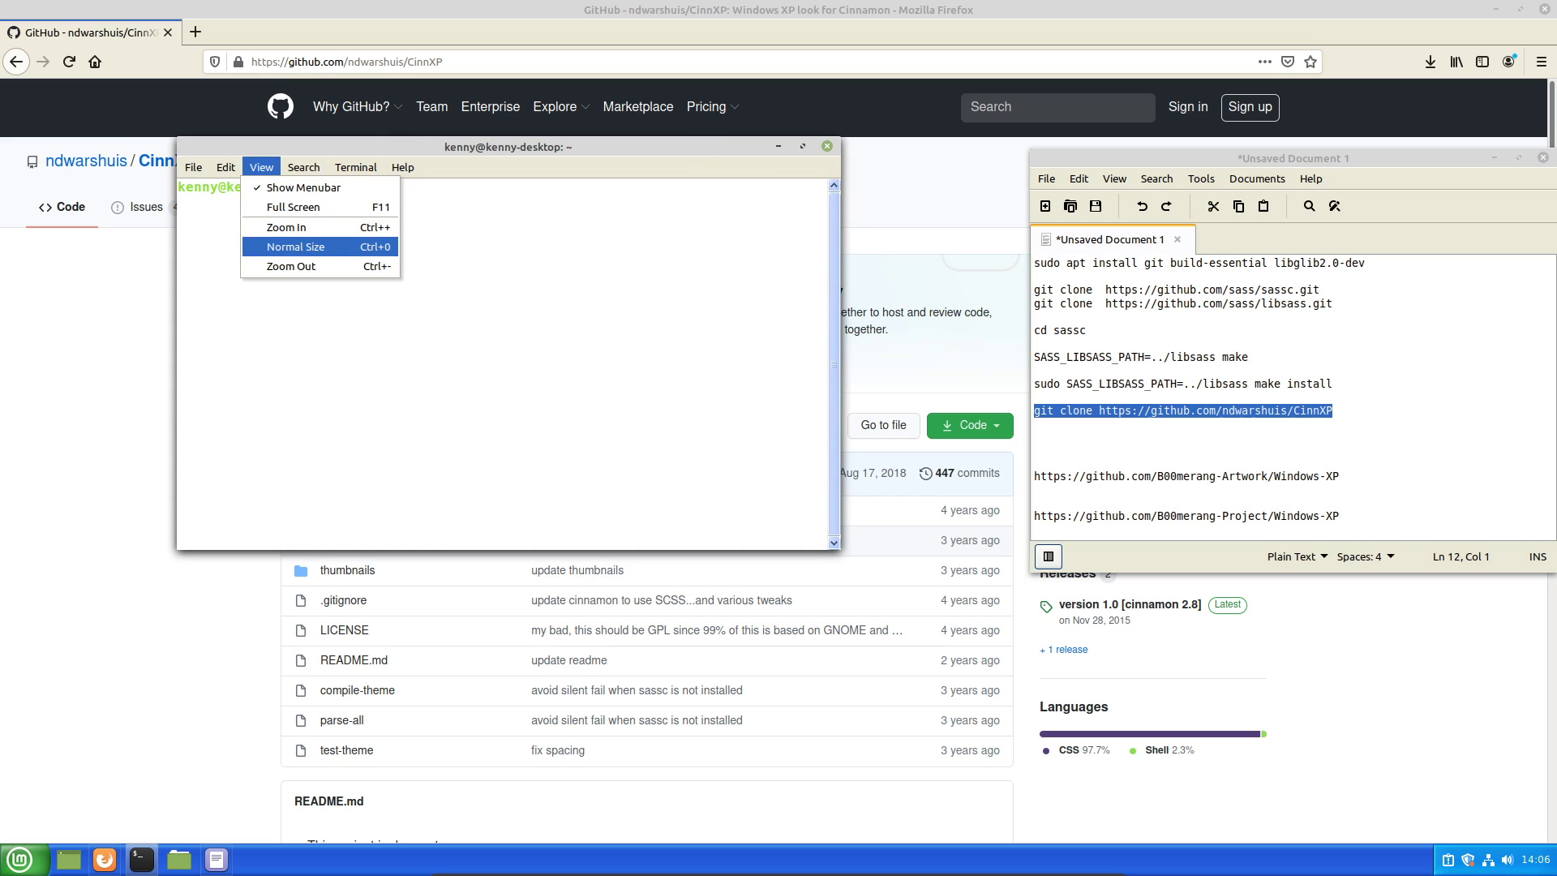
{"action": "key", "text": "Return"}
{"action": "key", "text": "alt+v"}
{"action": "key", "text": "Down"}
{"action": "key", "text": "Down"}
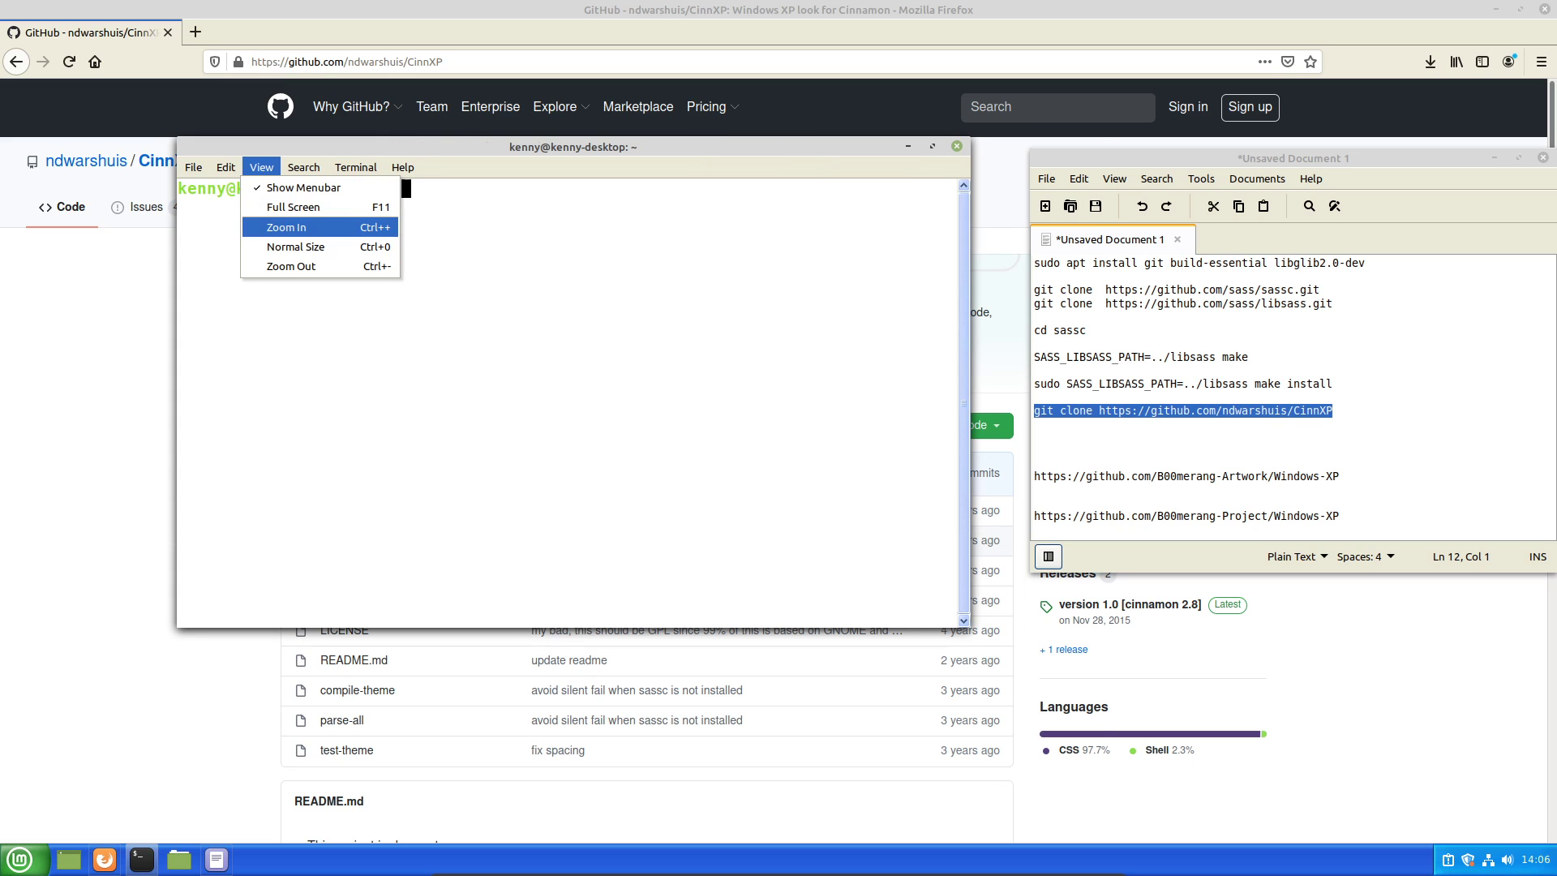
{"action": "key", "text": "Return"}
{"action": "left_click_drag", "start_coordinate": [637, 147], "coordinate": [461, 120]}
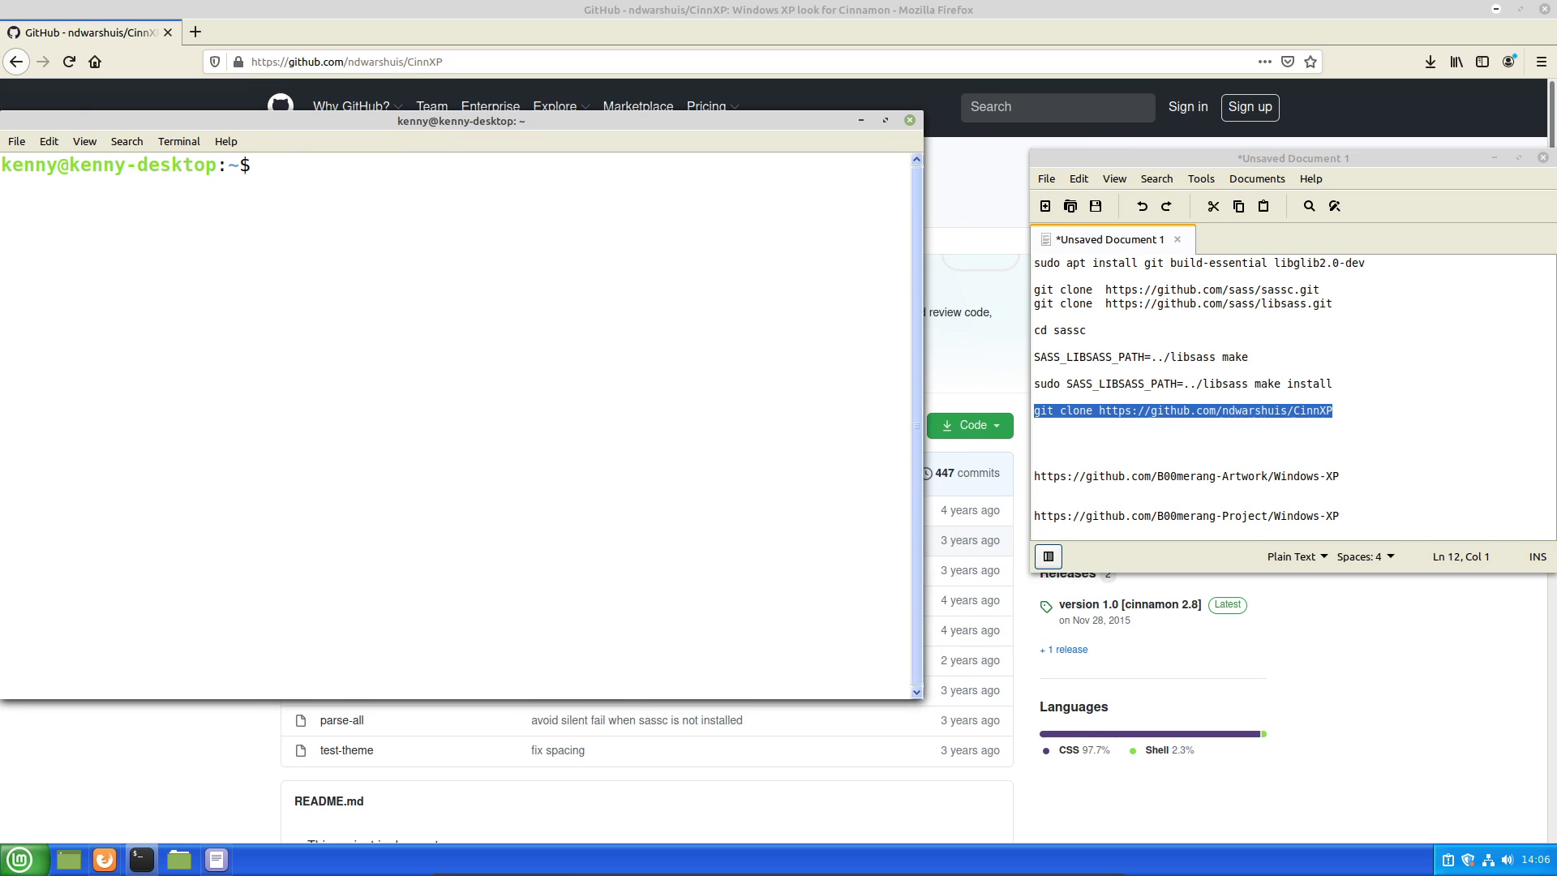
{"action": "left_click", "coordinate": [1495, 8]}
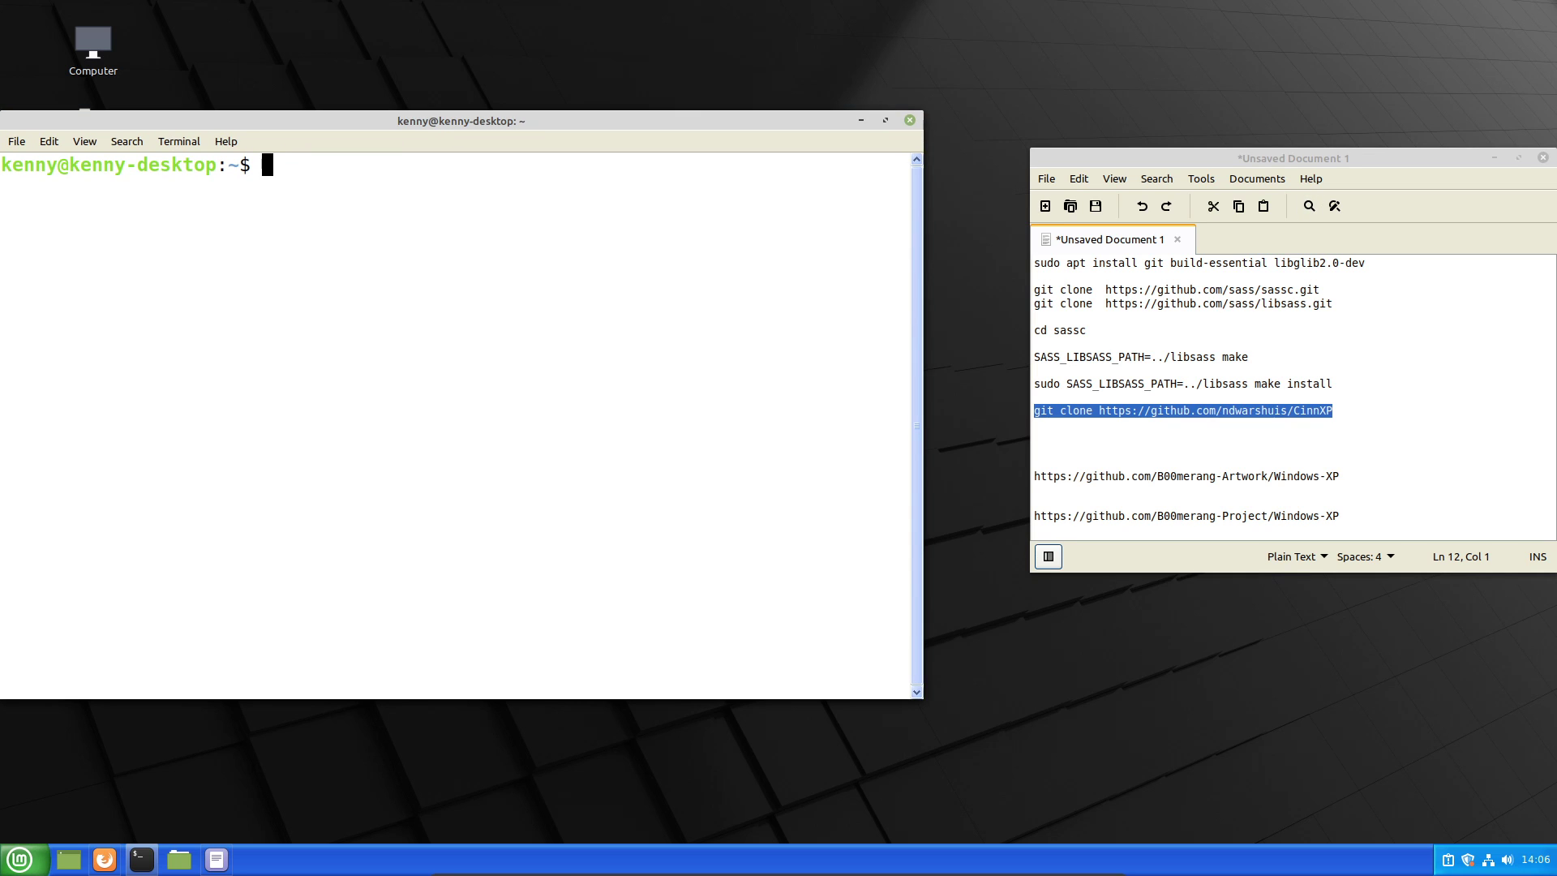
{"action": "left_click", "coordinate": [1222, 476]}
{"action": "double_click", "coordinate": [1244, 476]}
{"action": "triple_click", "coordinate": [1244, 476]}
{"action": "key", "text": "ctrl+c"}
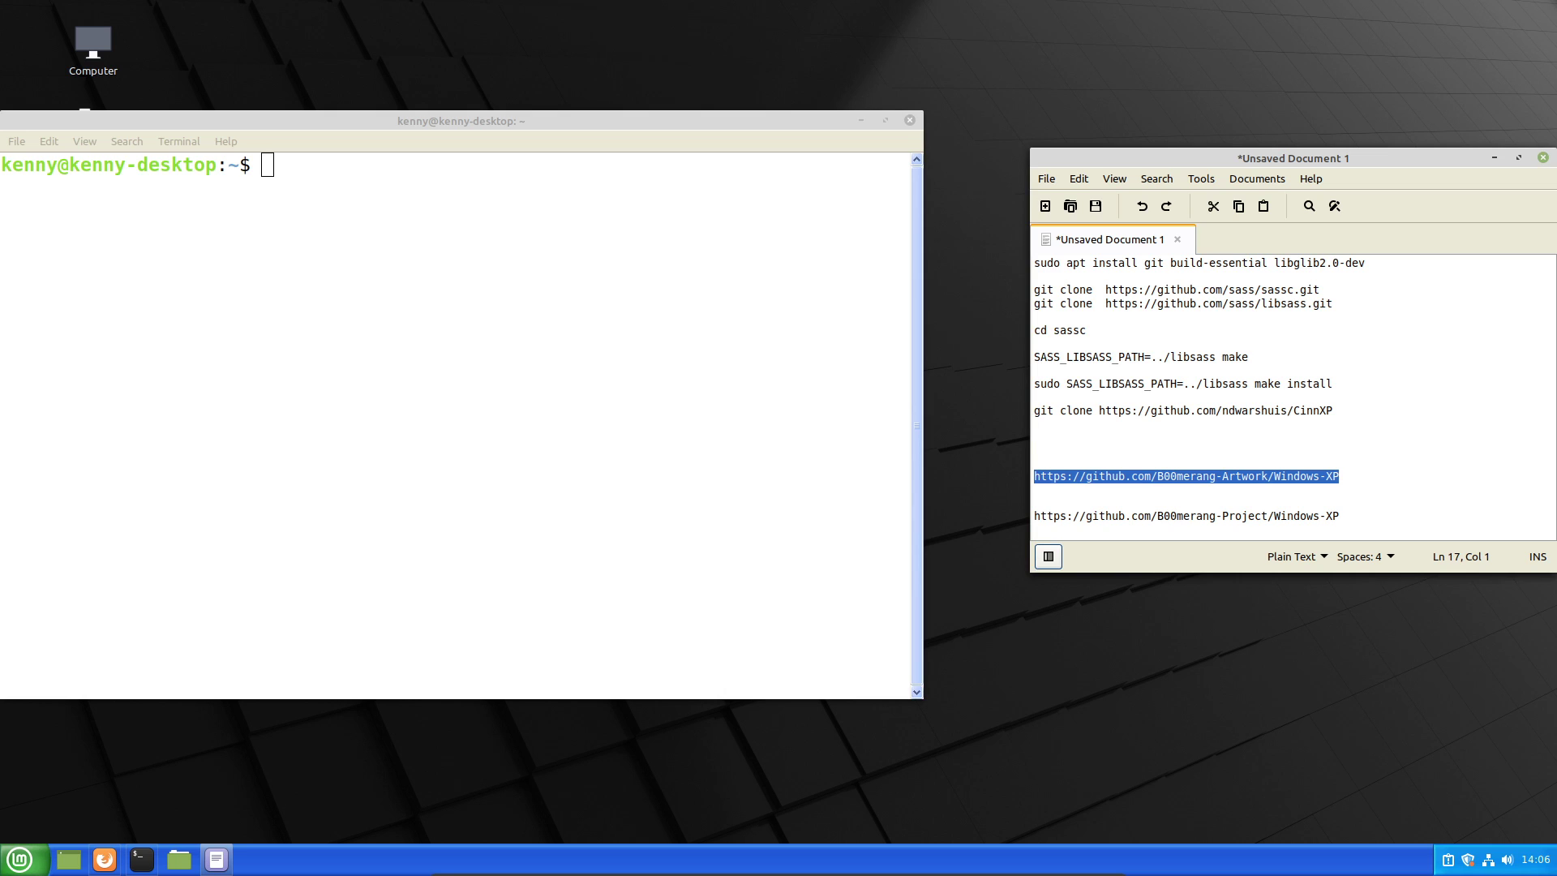
{"action": "key", "text": "alt+Tab"}
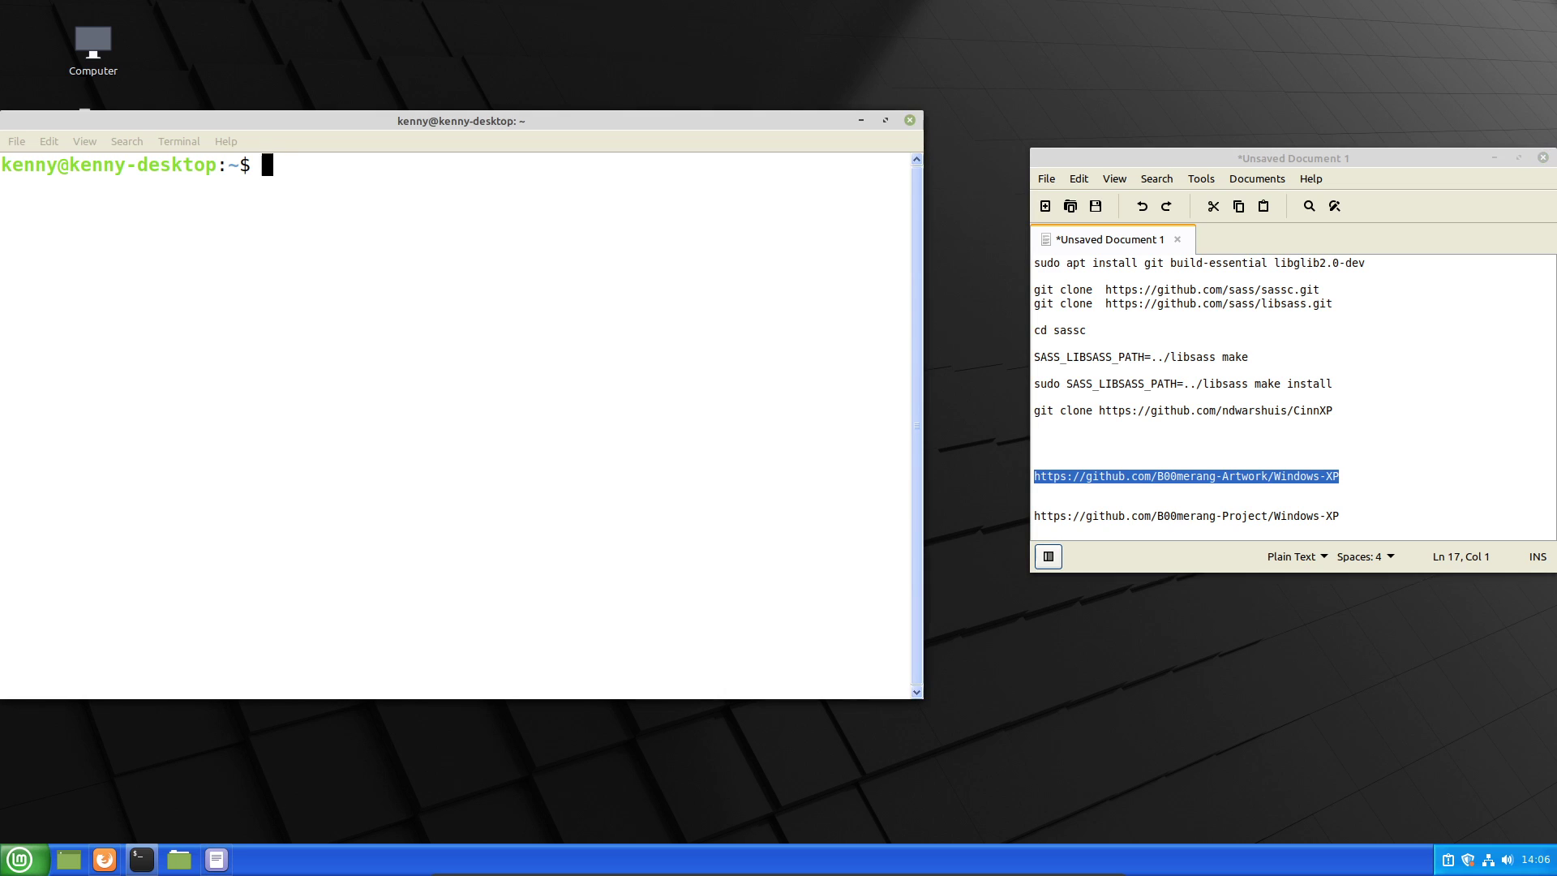
{"action": "type", "text": "git clone"}
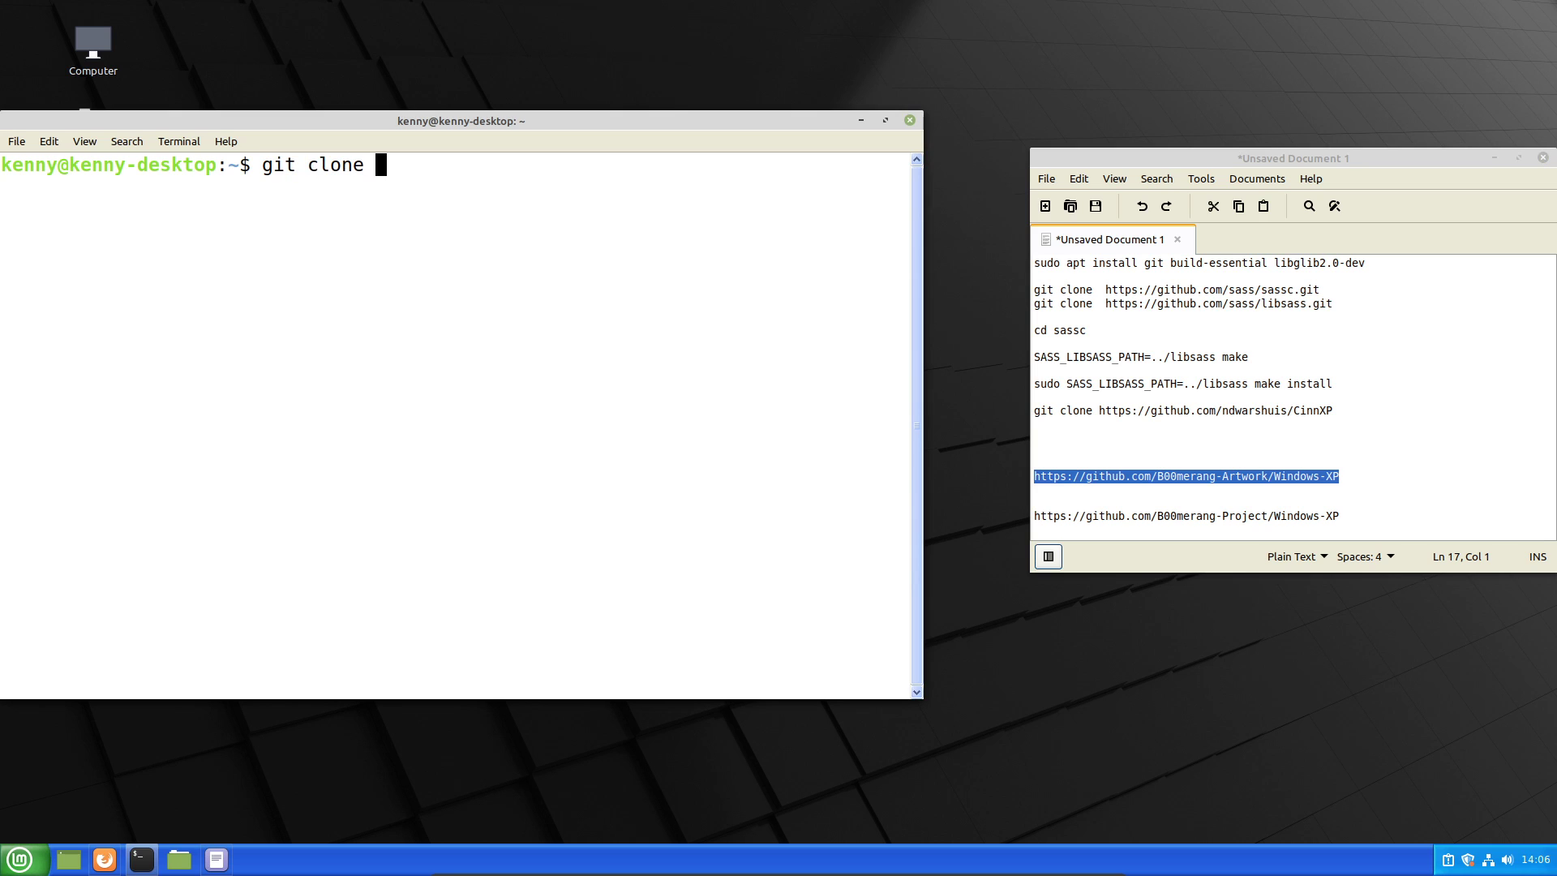
{"action": "key", "text": "ctrl+shift+v"}
{"action": "key", "text": "Return"}
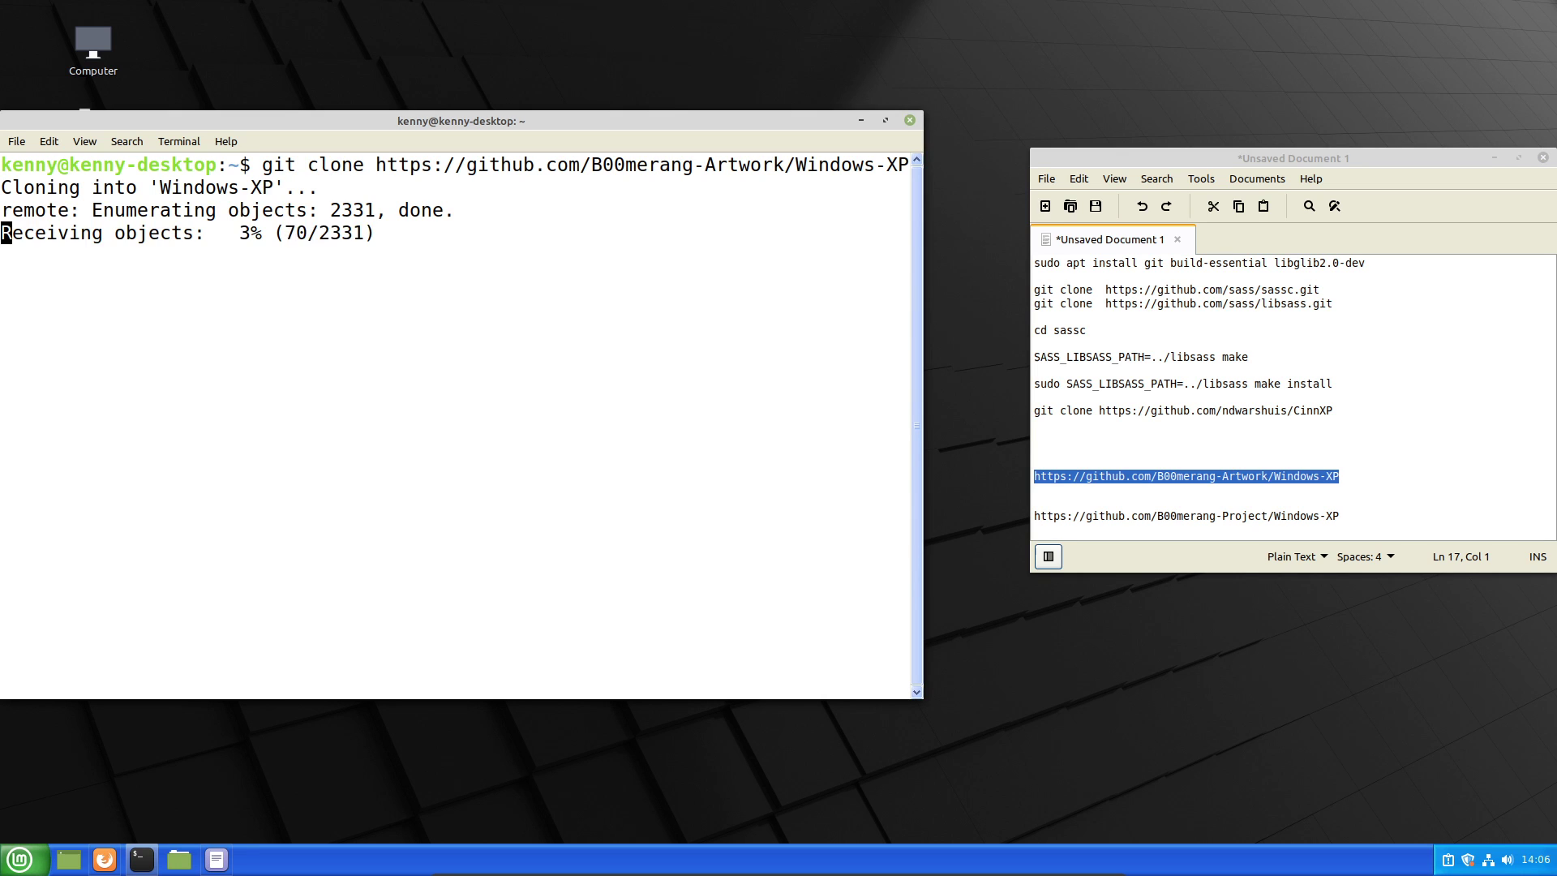
List the home directory's contents and rename the Windows-XP folder to winxp-themes with mv.
{"action": "type", "text": "ls"}
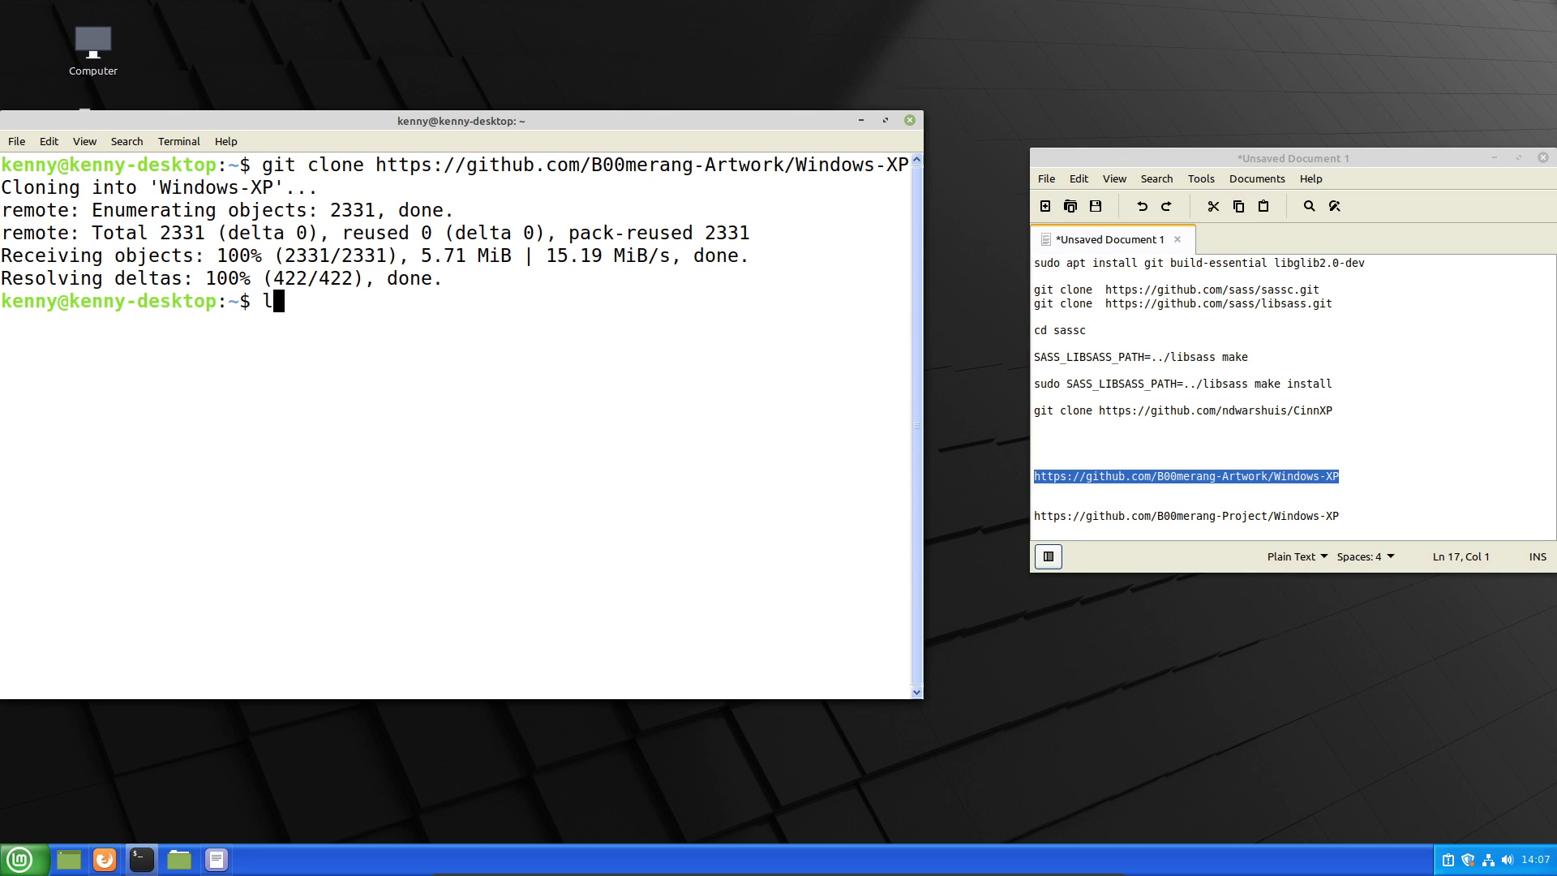
{"action": "key", "text": "Return"}
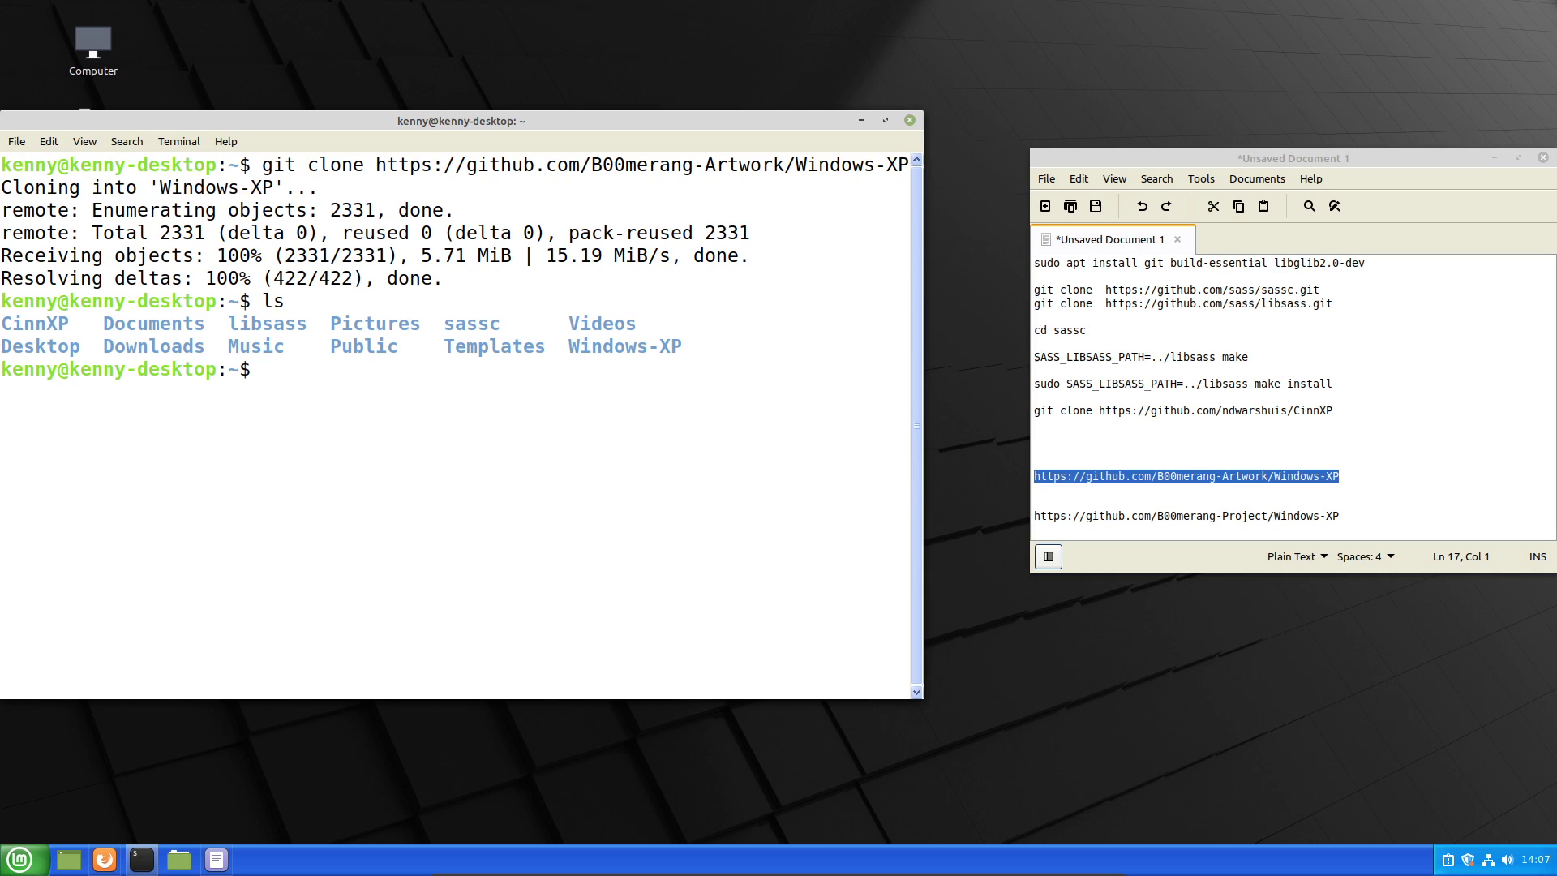
{"action": "type", "text": "mv"}
{"action": "type", "text": "W"}
{"action": "key", "text": "Tab"}
{"action": "type", "text": "wi"}
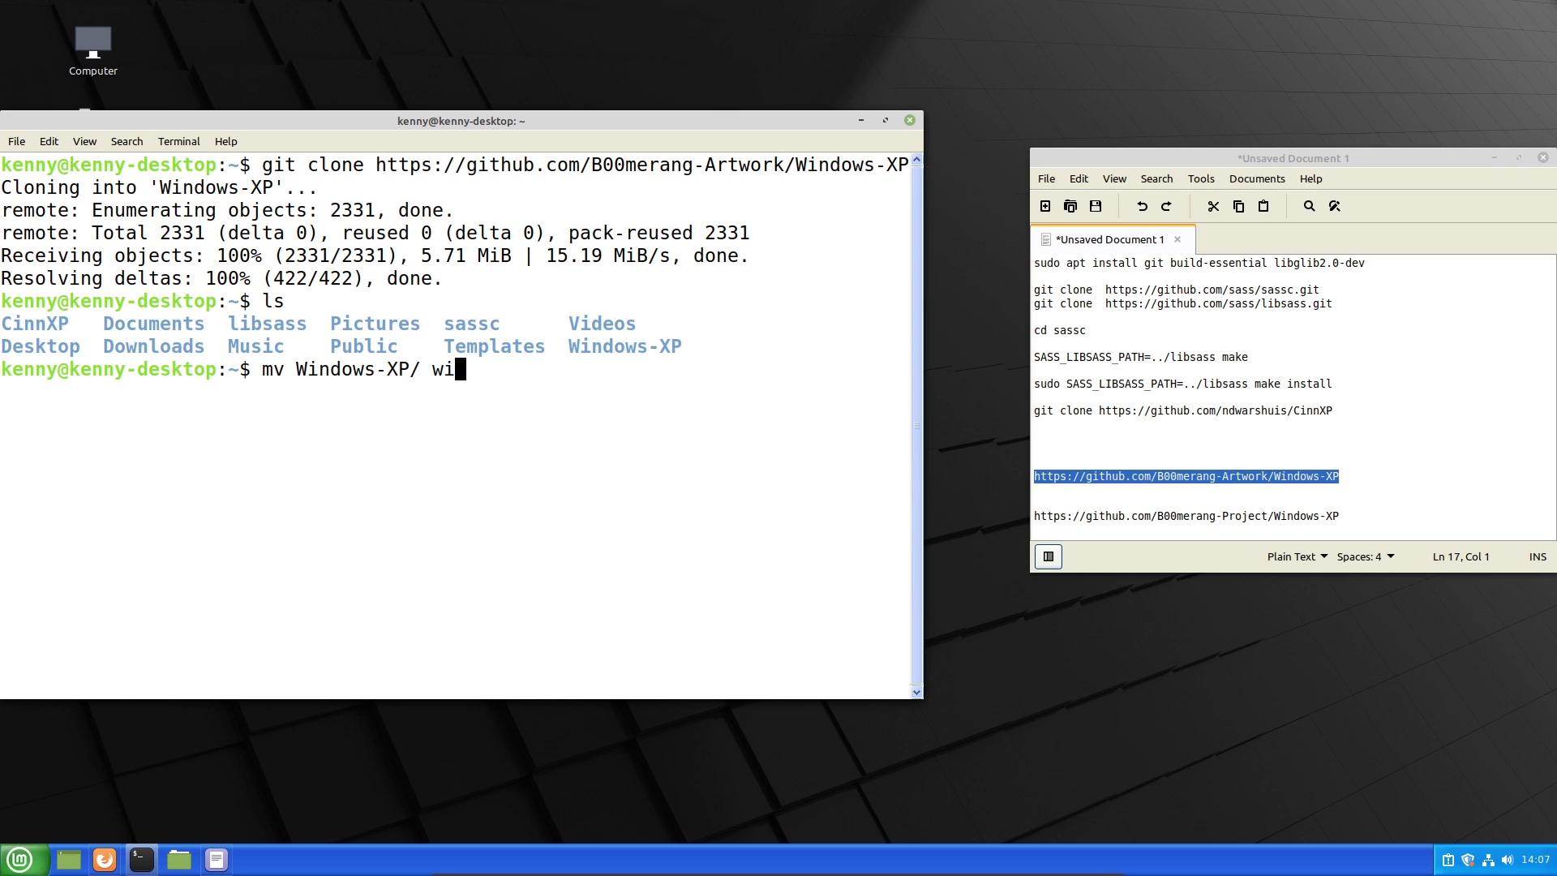
{"action": "type", "text": "nxp-themes"}
{"action": "key", "text": "Return"}
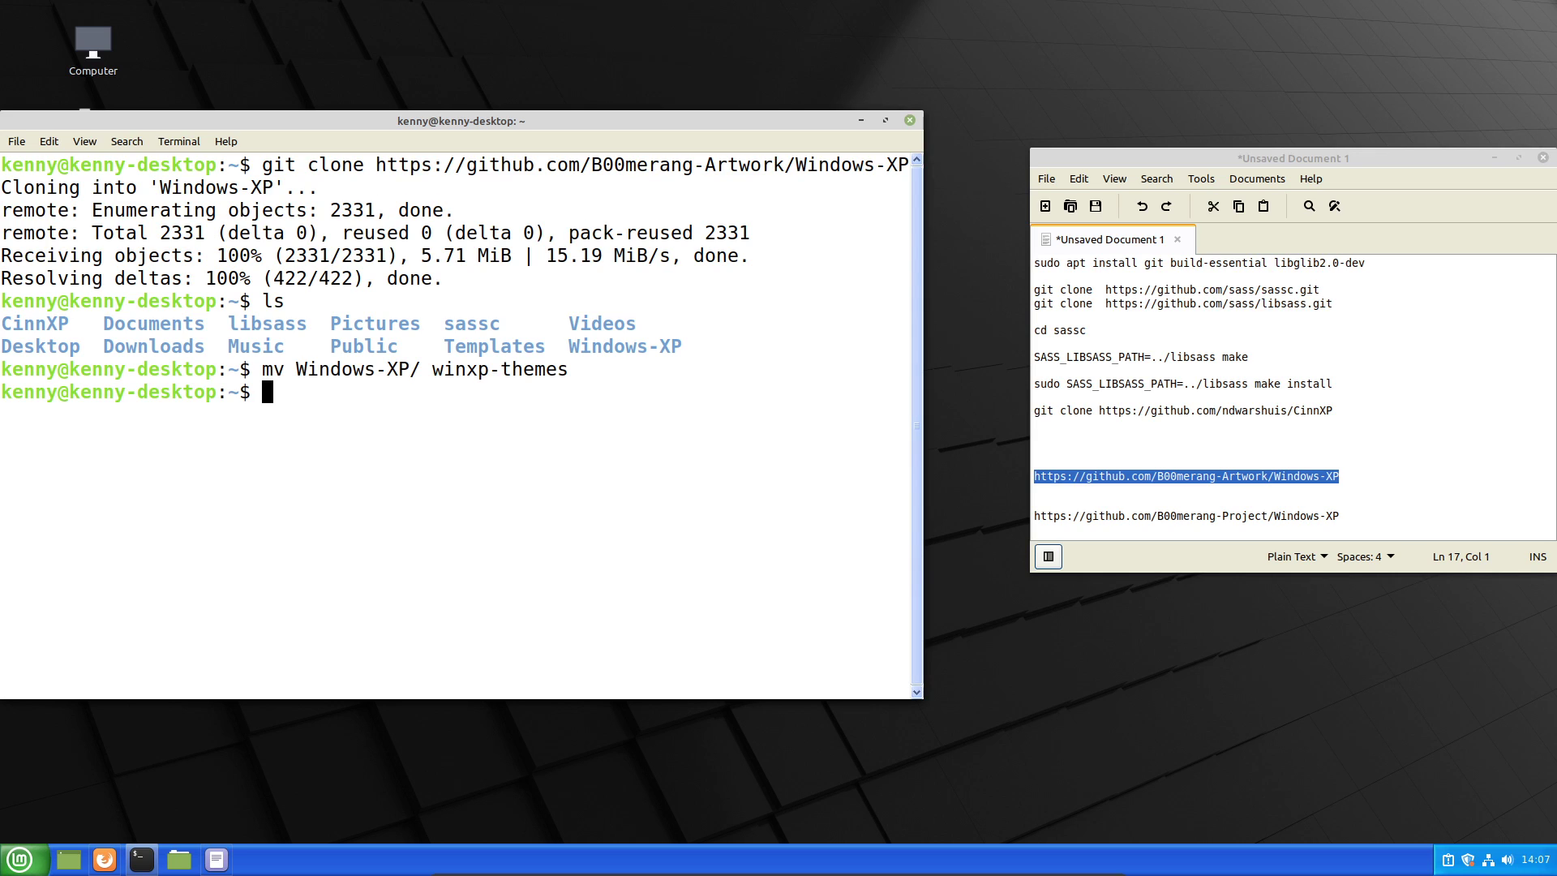
{"action": "left_click", "coordinate": [1338, 515]}
{"action": "left_click_drag", "start_coordinate": [1339, 516], "coordinate": [1034, 515]}
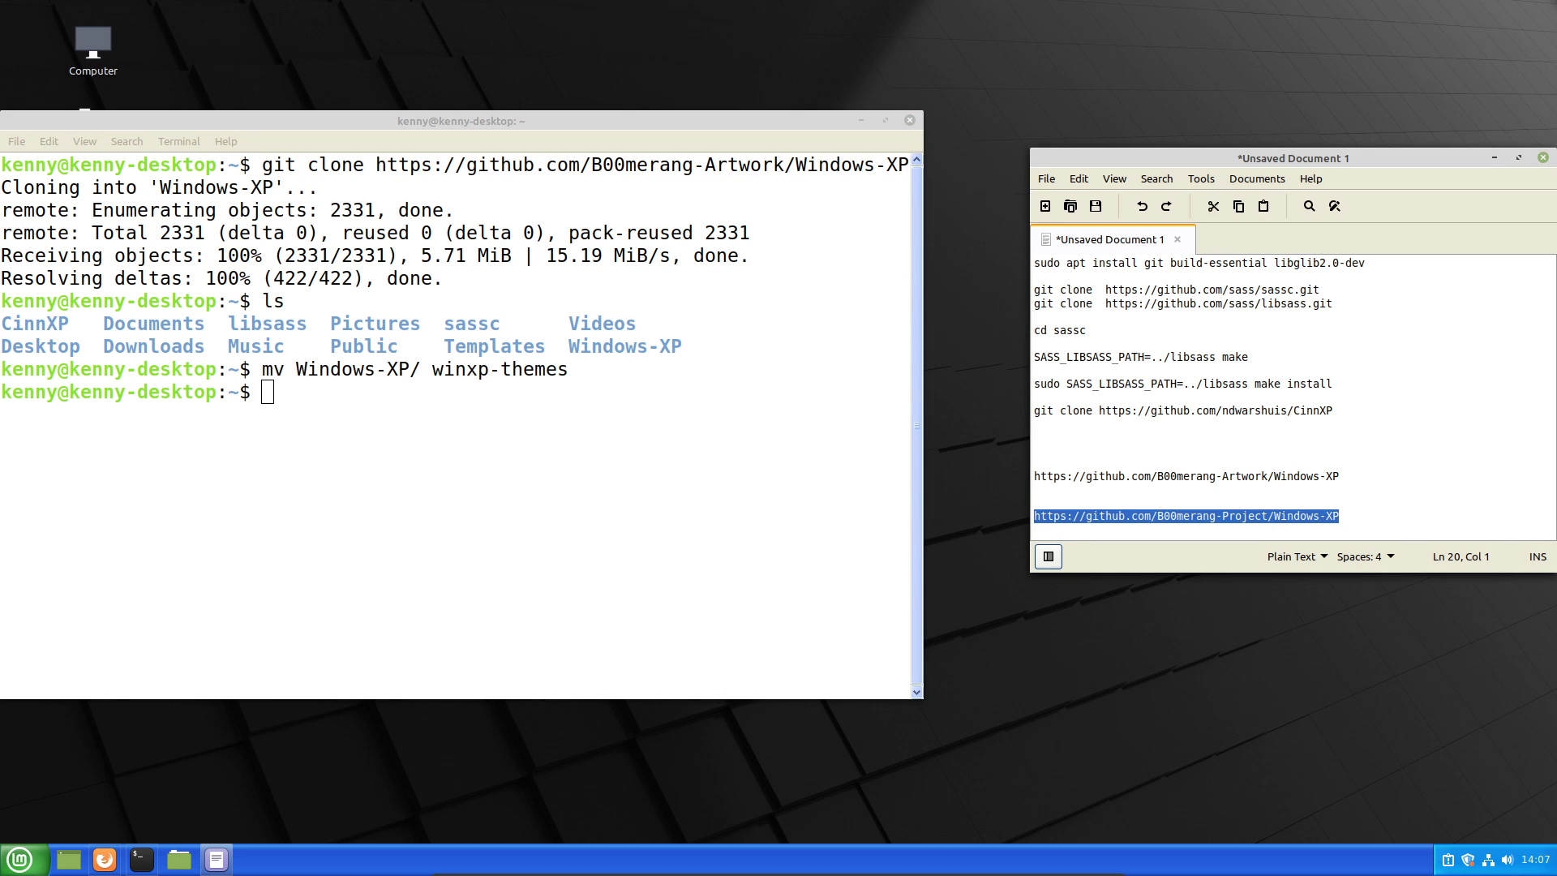
{"action": "key", "text": "alt+Tab"}
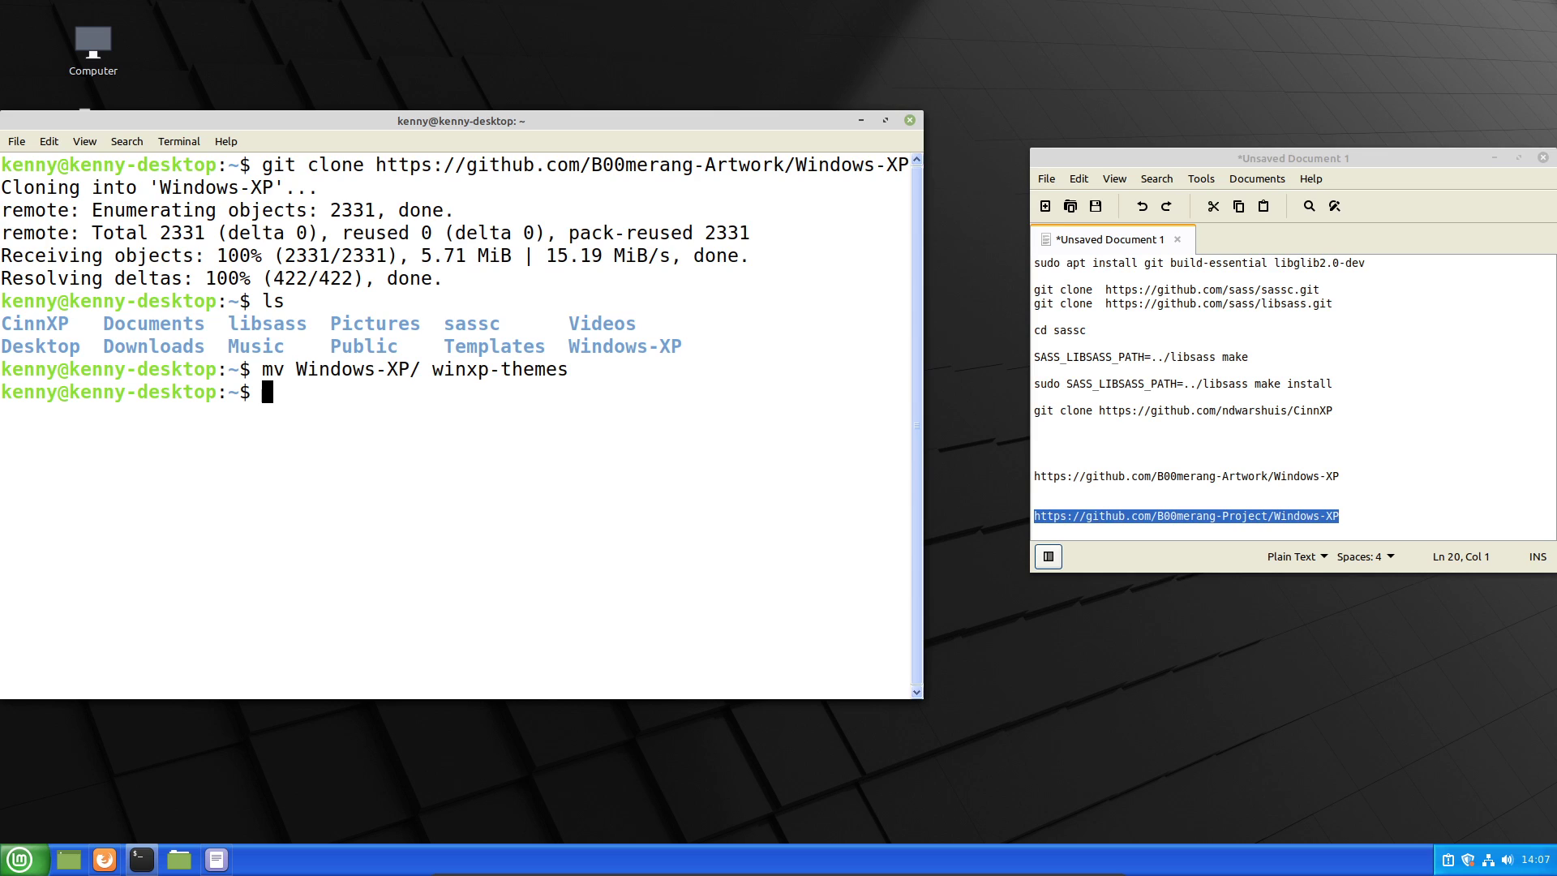
{"action": "type", "text": "git l"}
{"action": "key", "text": "BackSpace"}
{"action": "type", "text": "clone"}
{"action": "type", "text": "https://github.com/B00merang-Project/Windows-XP"}
{"action": "key", "text": "Return"}
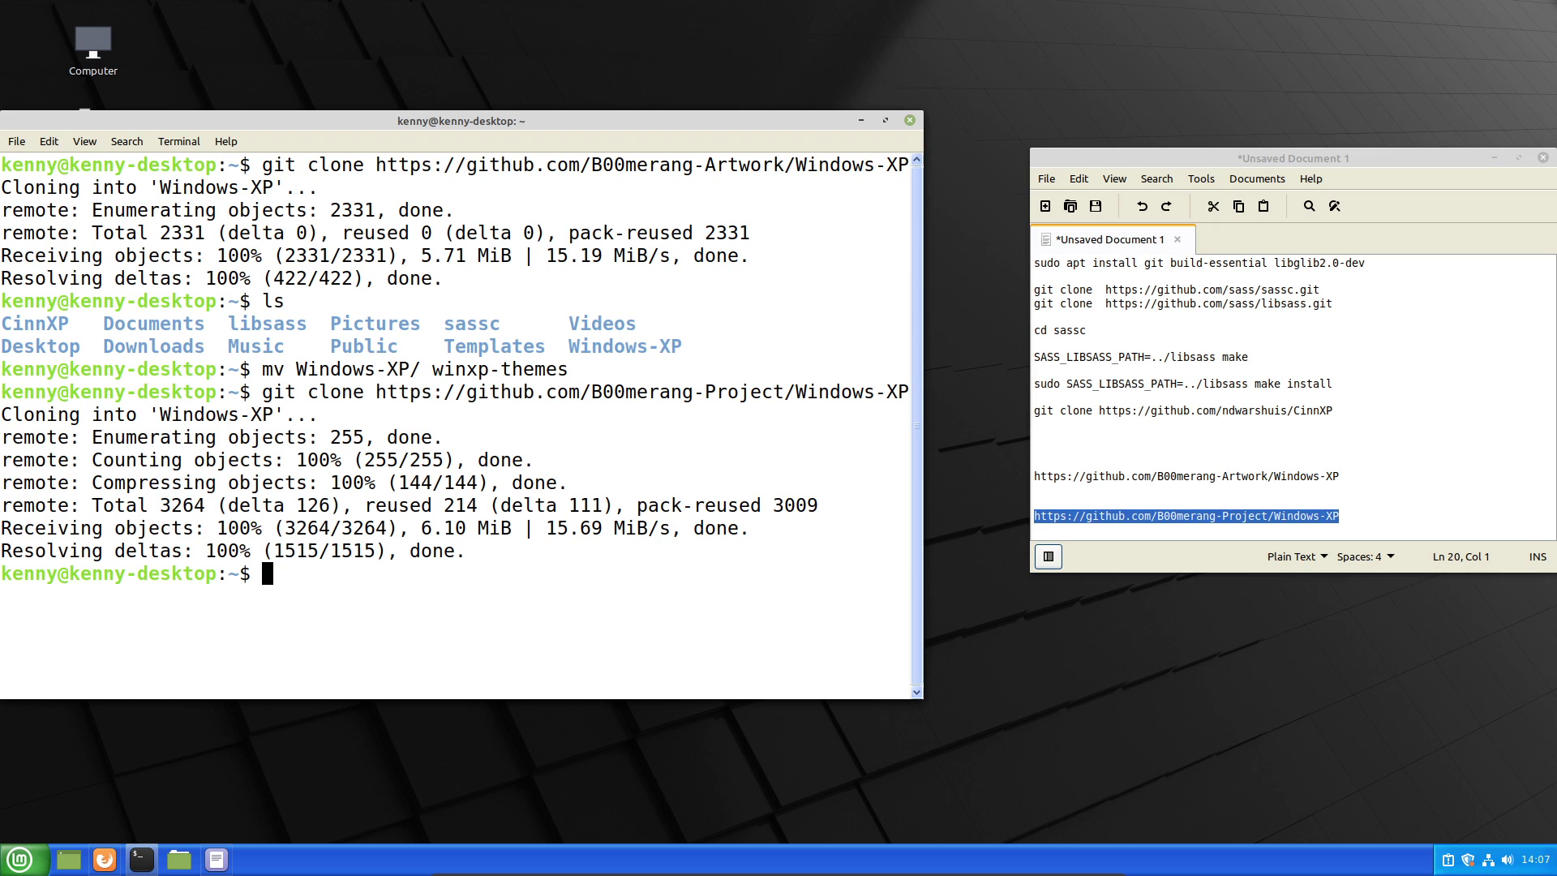
Change into the newly cloned Windows-XP directory and list its contents on a cleared terminal.
{"action": "type", "text": "ls"}
{"action": "key", "text": "Return"}
{"action": "type", "text": "cd Windows-XP/"}
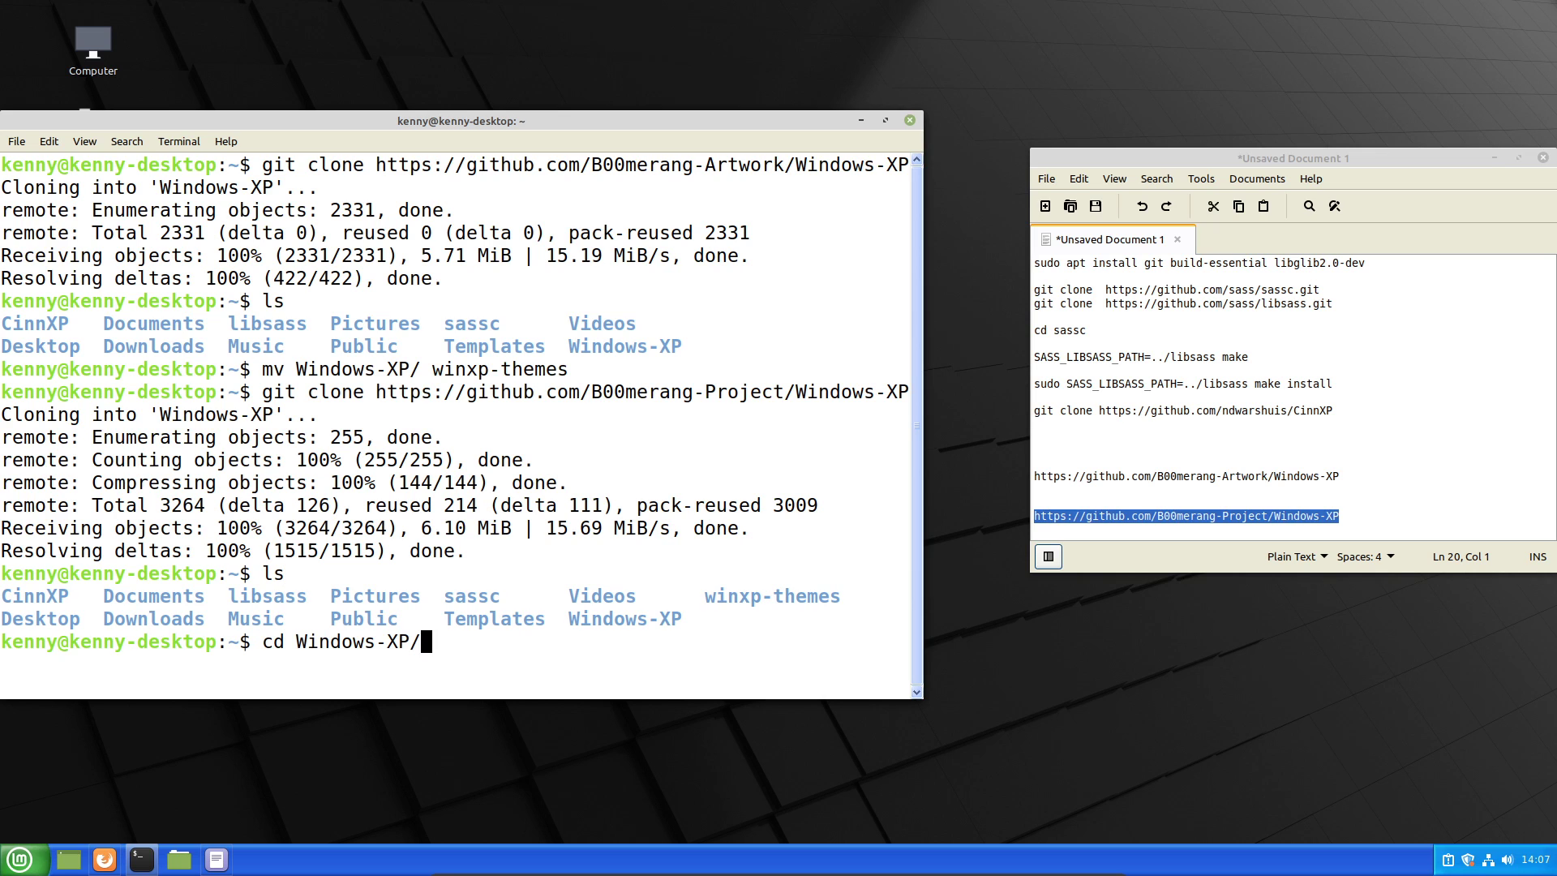
{"action": "key", "text": "Return"}
{"action": "type", "text": "ls"}
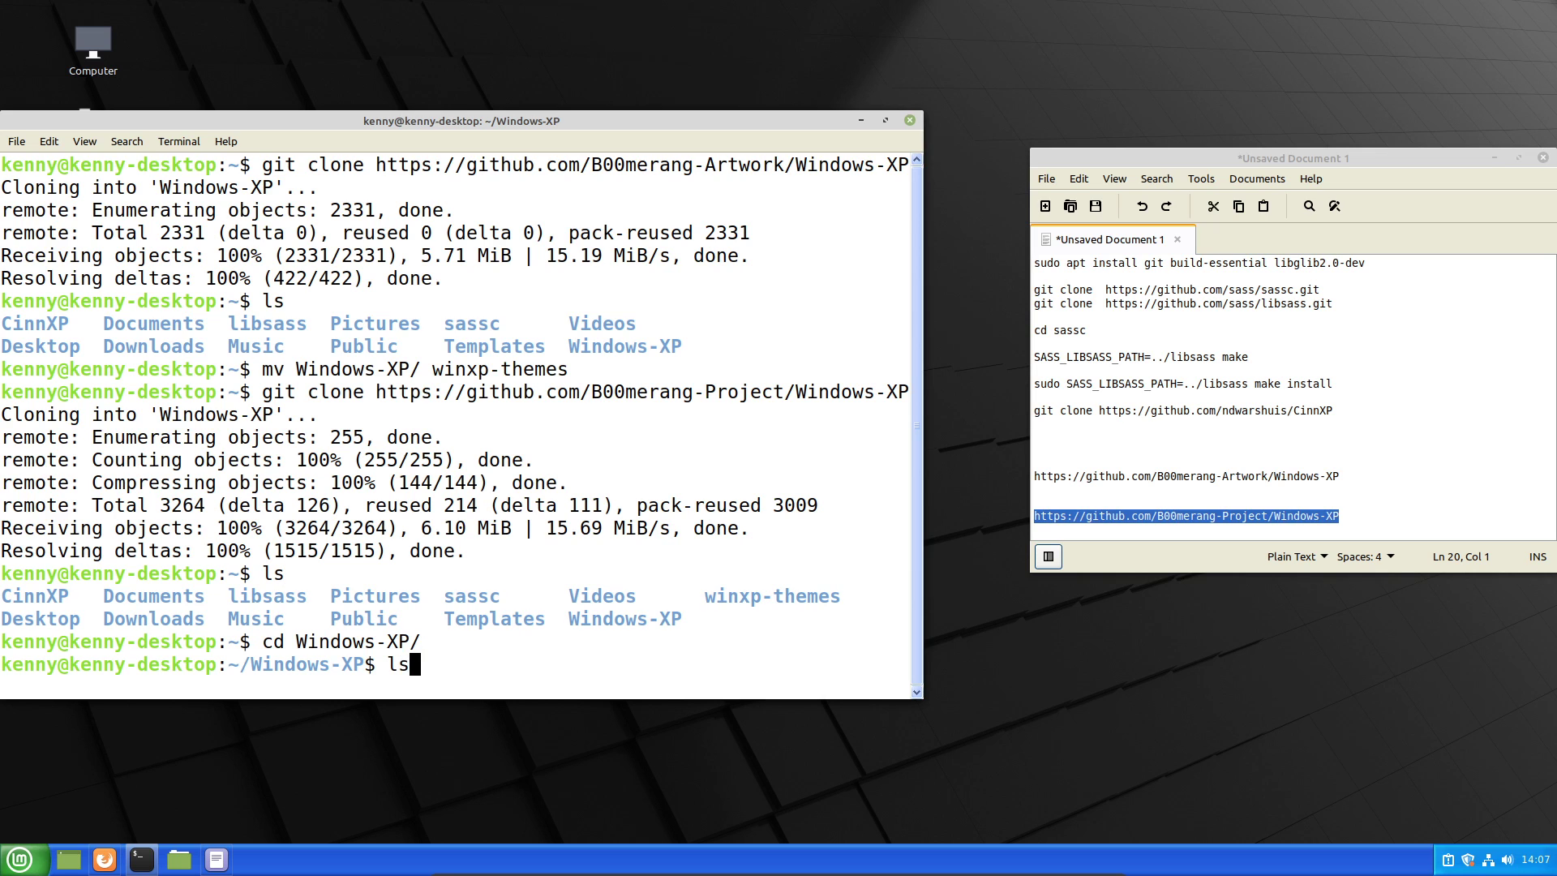
{"action": "key", "text": "Return"}
{"action": "type", "text": "clear"}
{"action": "key", "text": "Return"}
{"action": "type", "text": "ls"}
{"action": "key", "text": "Return"}
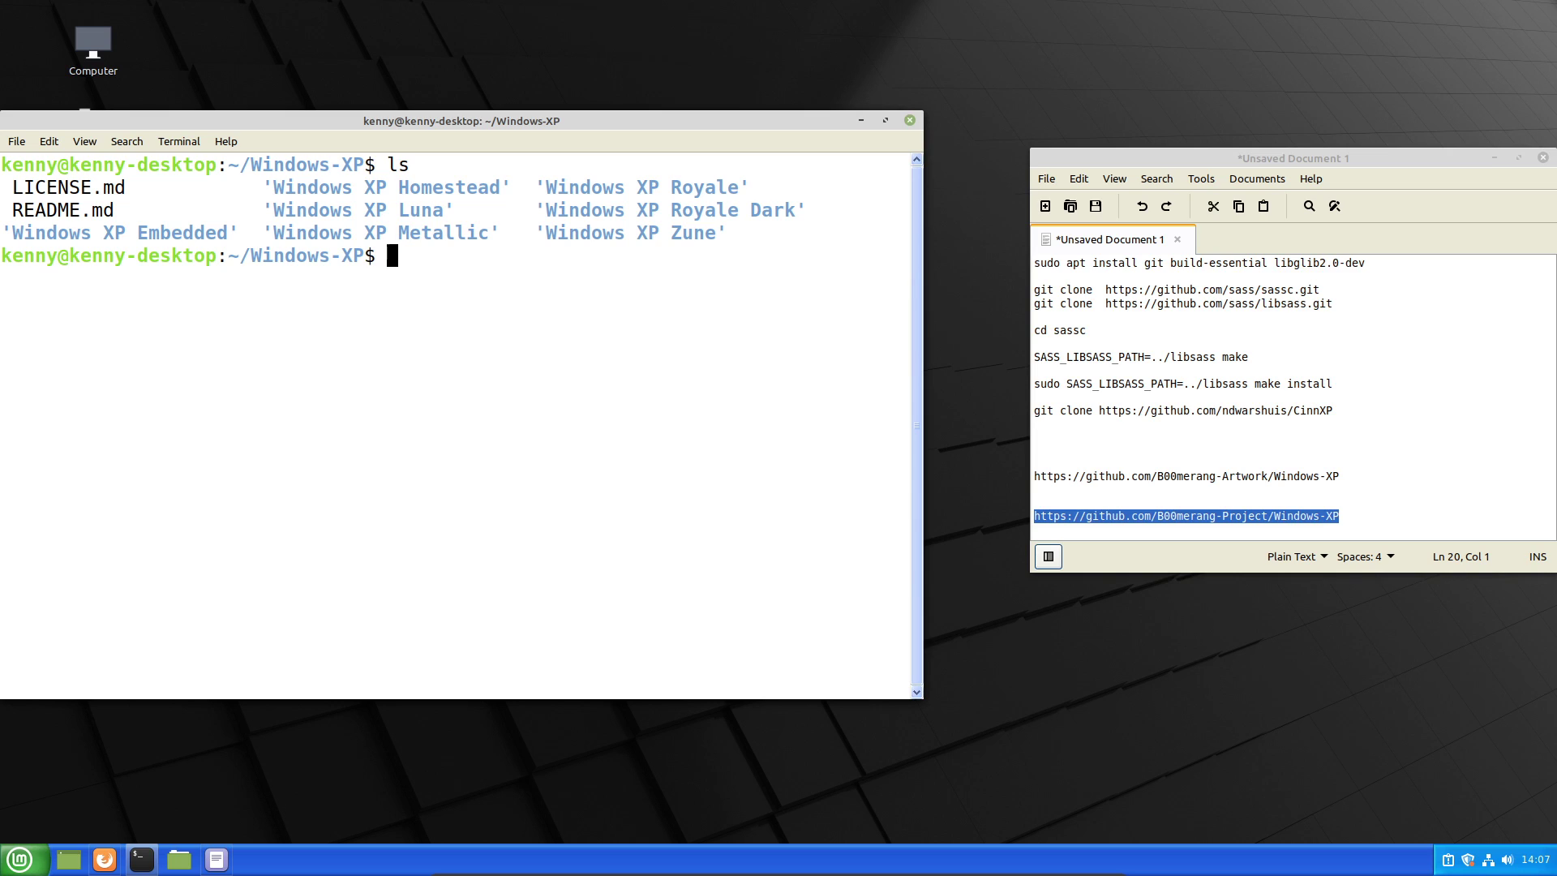
Copy the metacity-1 folder of Windows XP Luna recursively into /usr/share/themes/CinnXP-Luna/ with sudo, entering the account password.
{"action": "type", "text": "sudo cp -r W"}
{"action": "key", "text": "Tab"}
{"action": "type", "text": "L"}
{"action": "key", "text": "Tab"}
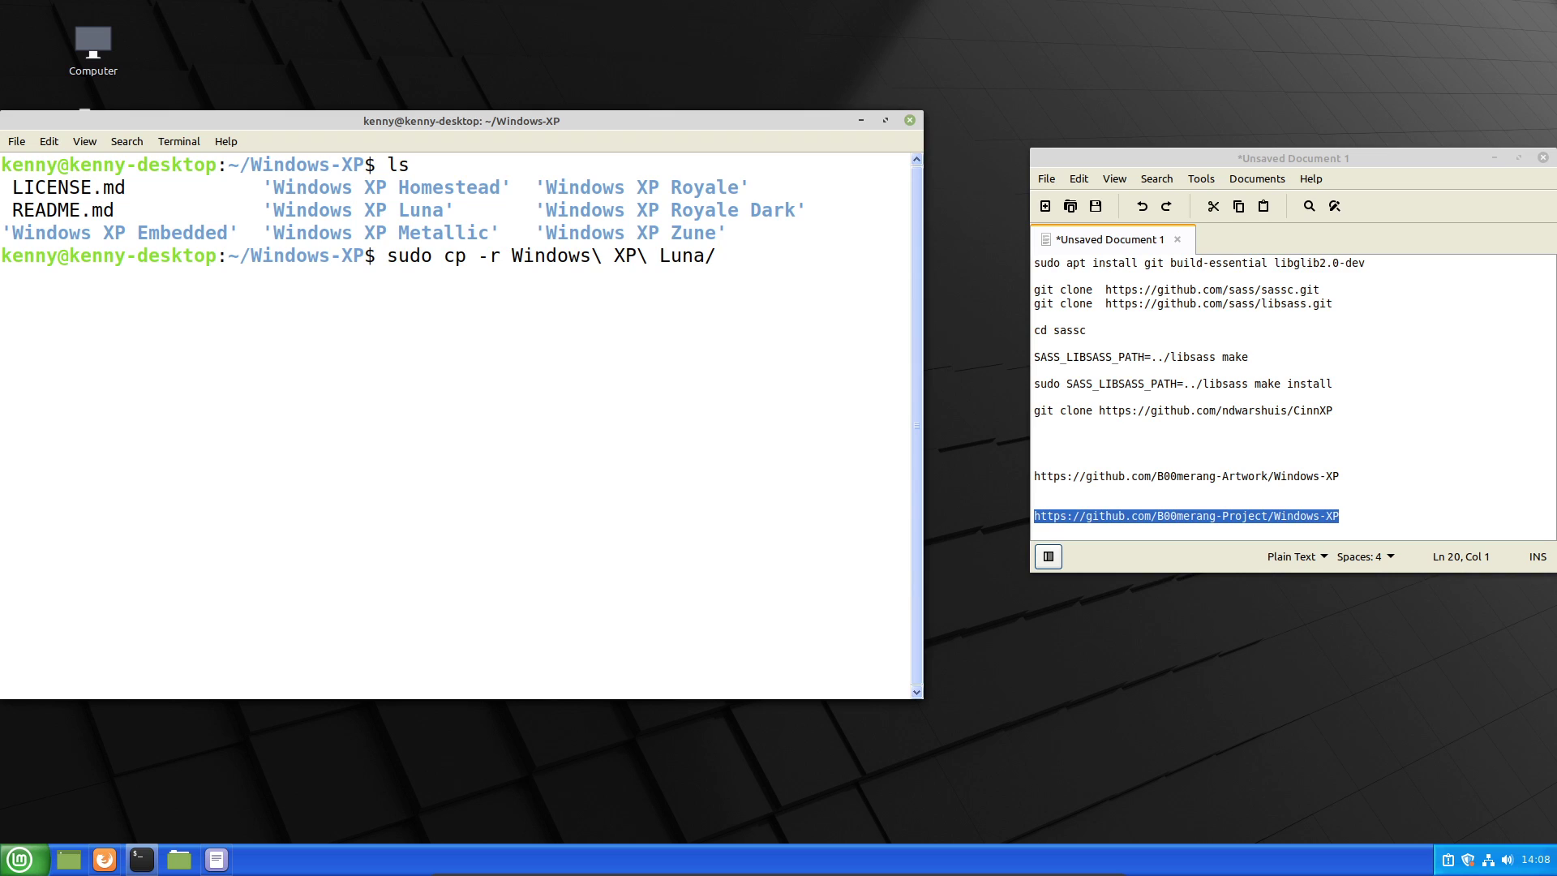
{"action": "type", "text": "m"}
{"action": "key", "text": "Tab"}
{"action": "type", "text": "/"}
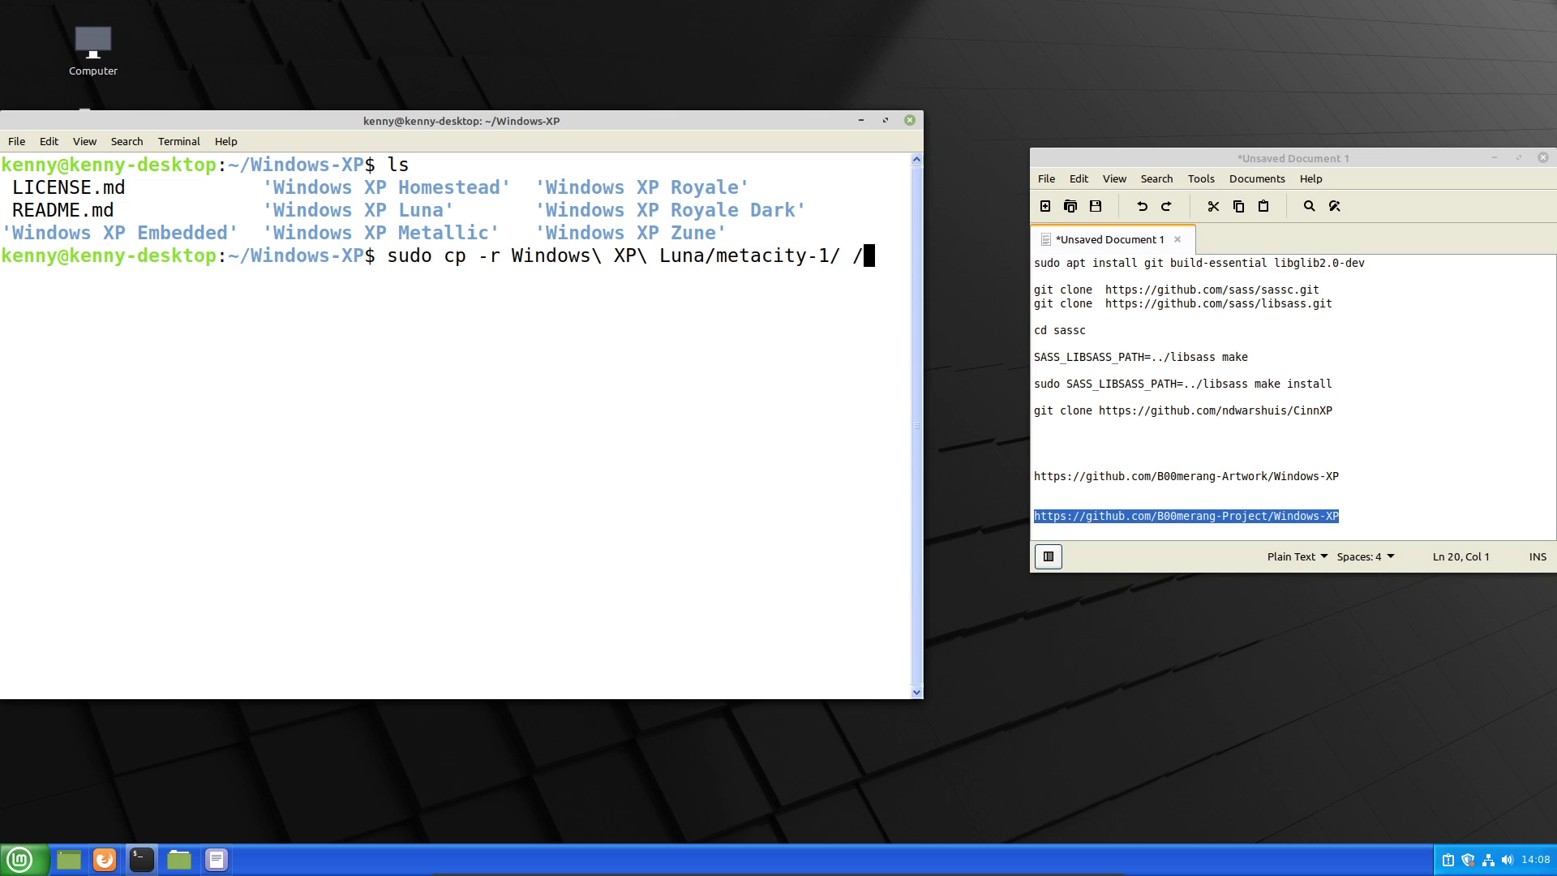
{"action": "type", "text": "usr/share/themes/"}
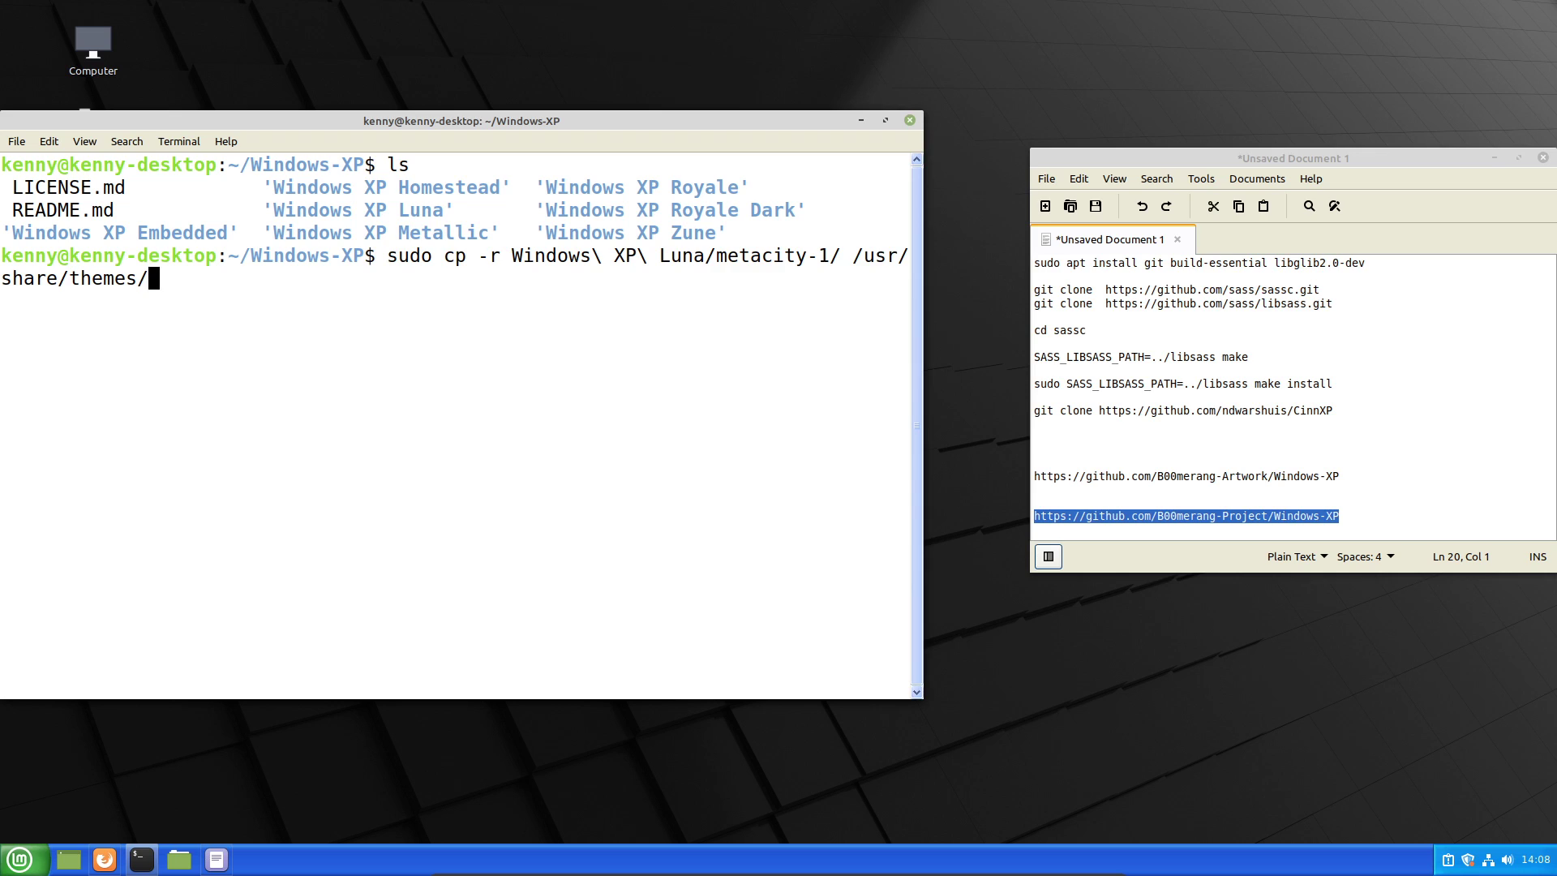
{"action": "type", "text": "Cin"}
{"action": "key", "text": "Tab"}
{"action": "key", "text": "Return"}
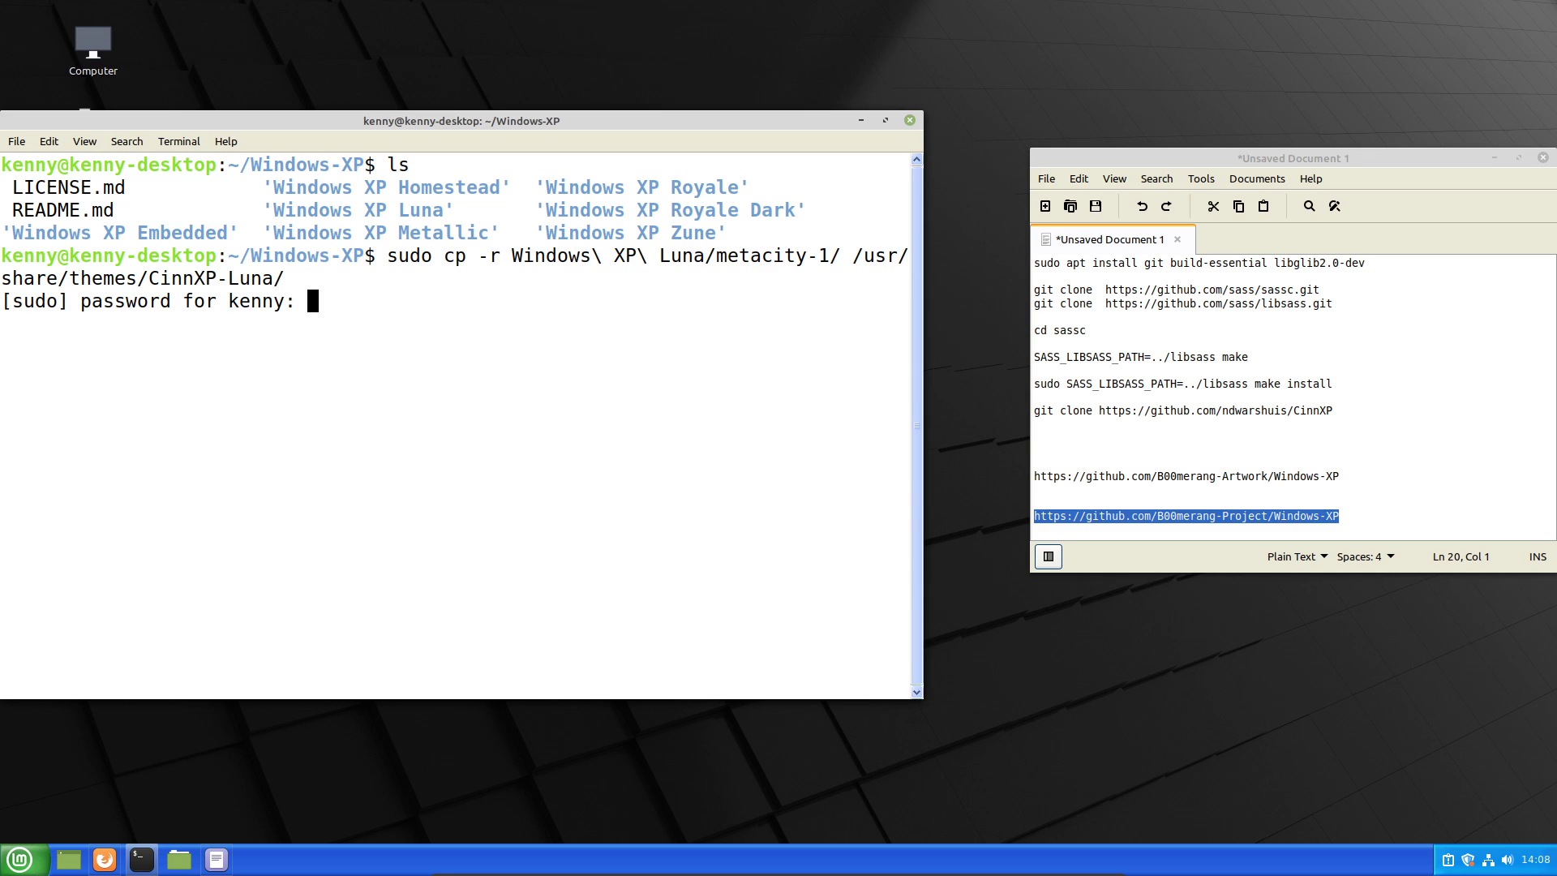
{"action": "type", "text": "******"}
{"action": "key", "text": "Return"}
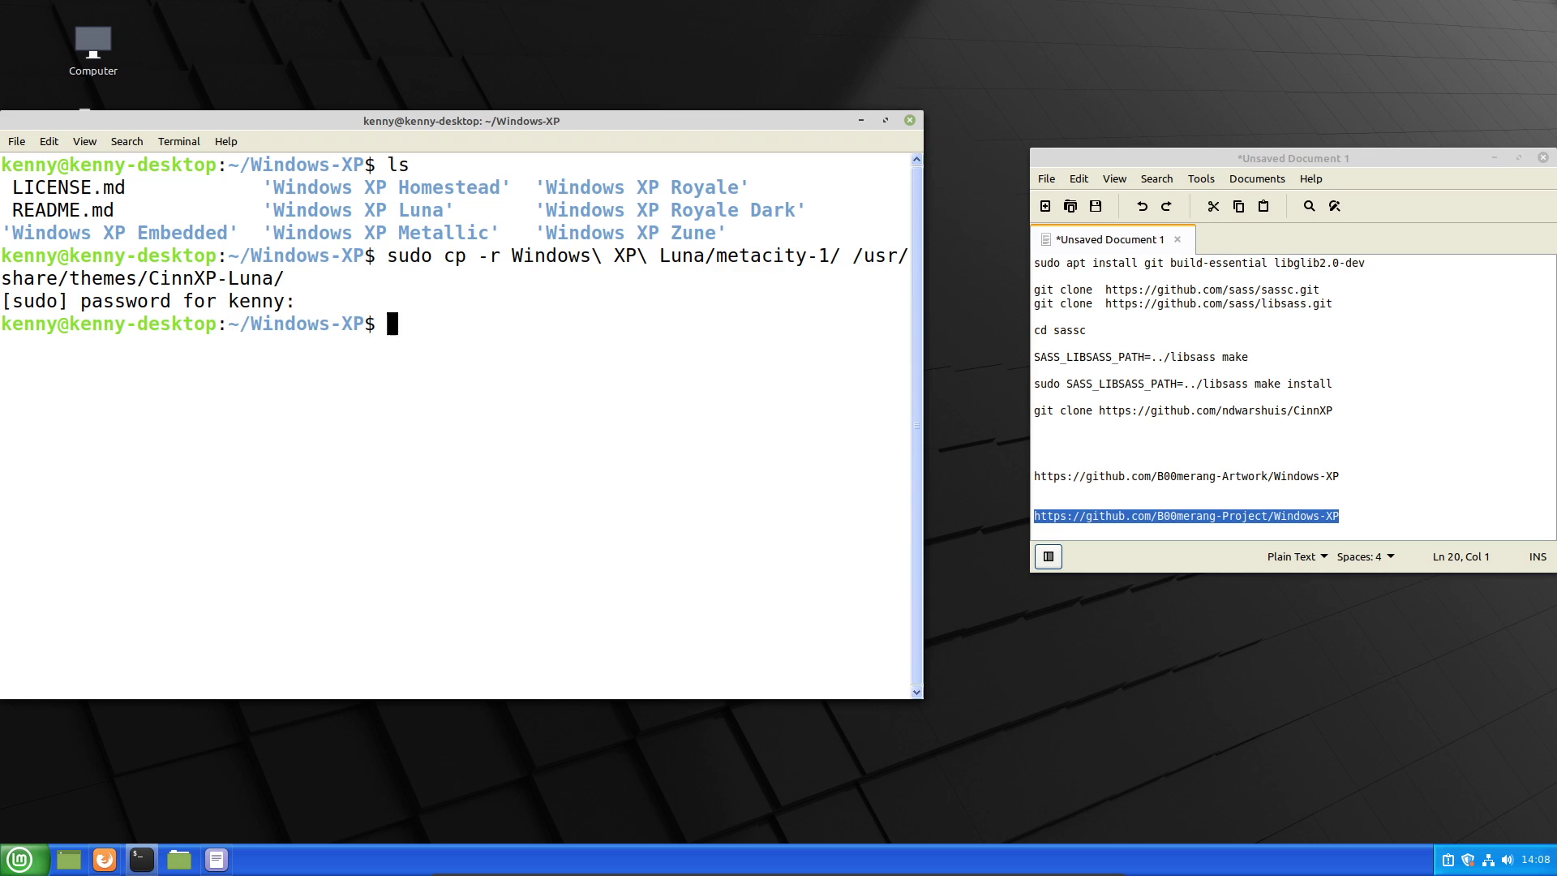
Go back to the home directory, change into winxp-themes and list its contents.
{"action": "type", "text": "cd .."}
{"action": "key", "text": "Return"}
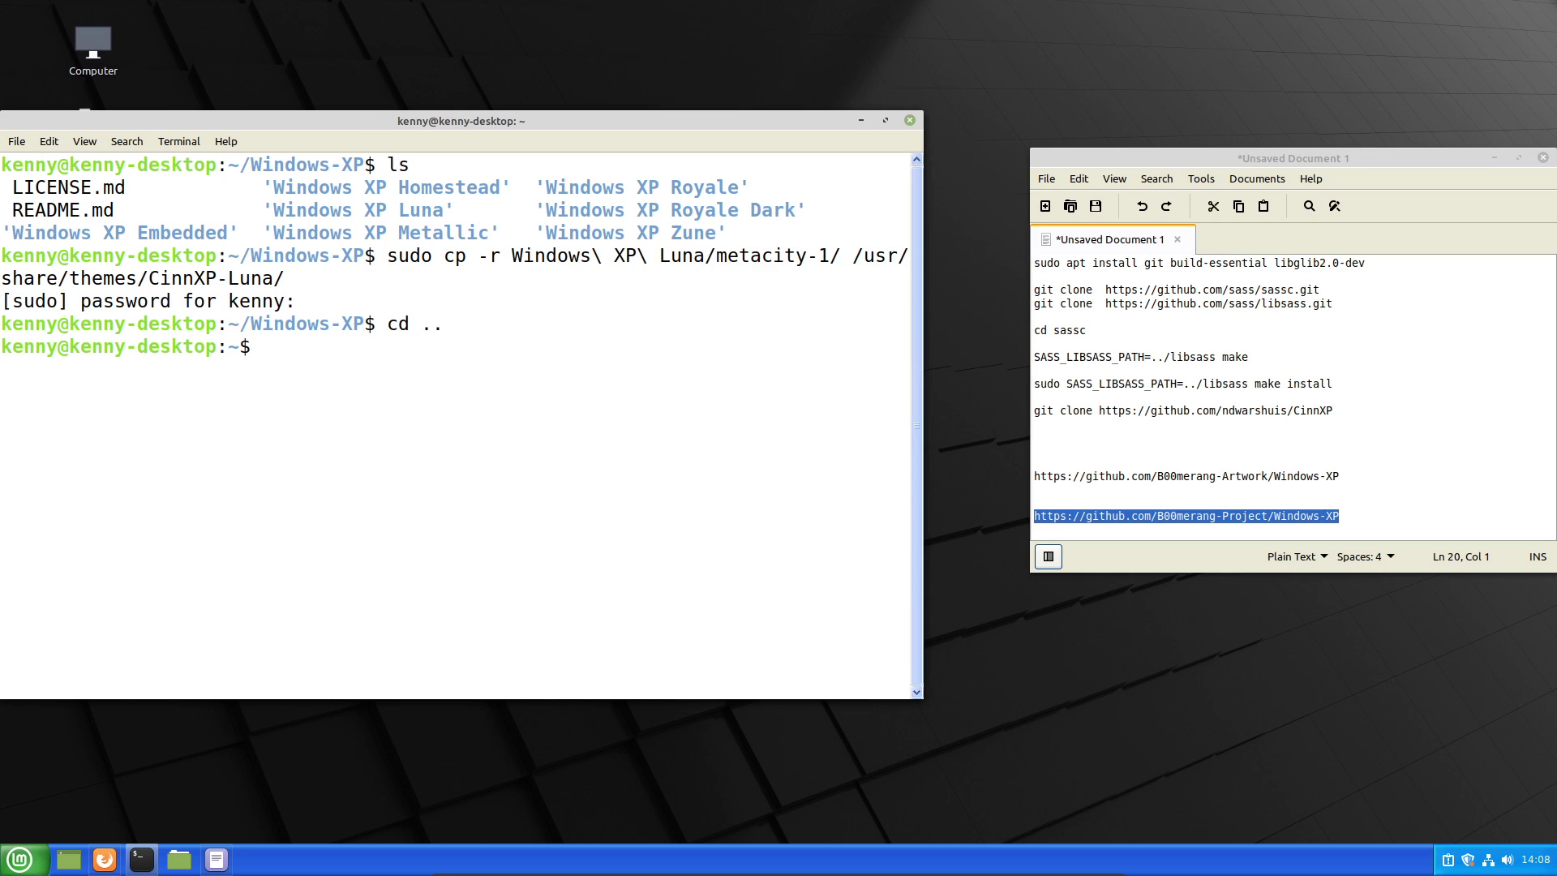
{"action": "type", "text": "ls"}
{"action": "key", "text": "Return"}
{"action": "type", "text": "cd "}
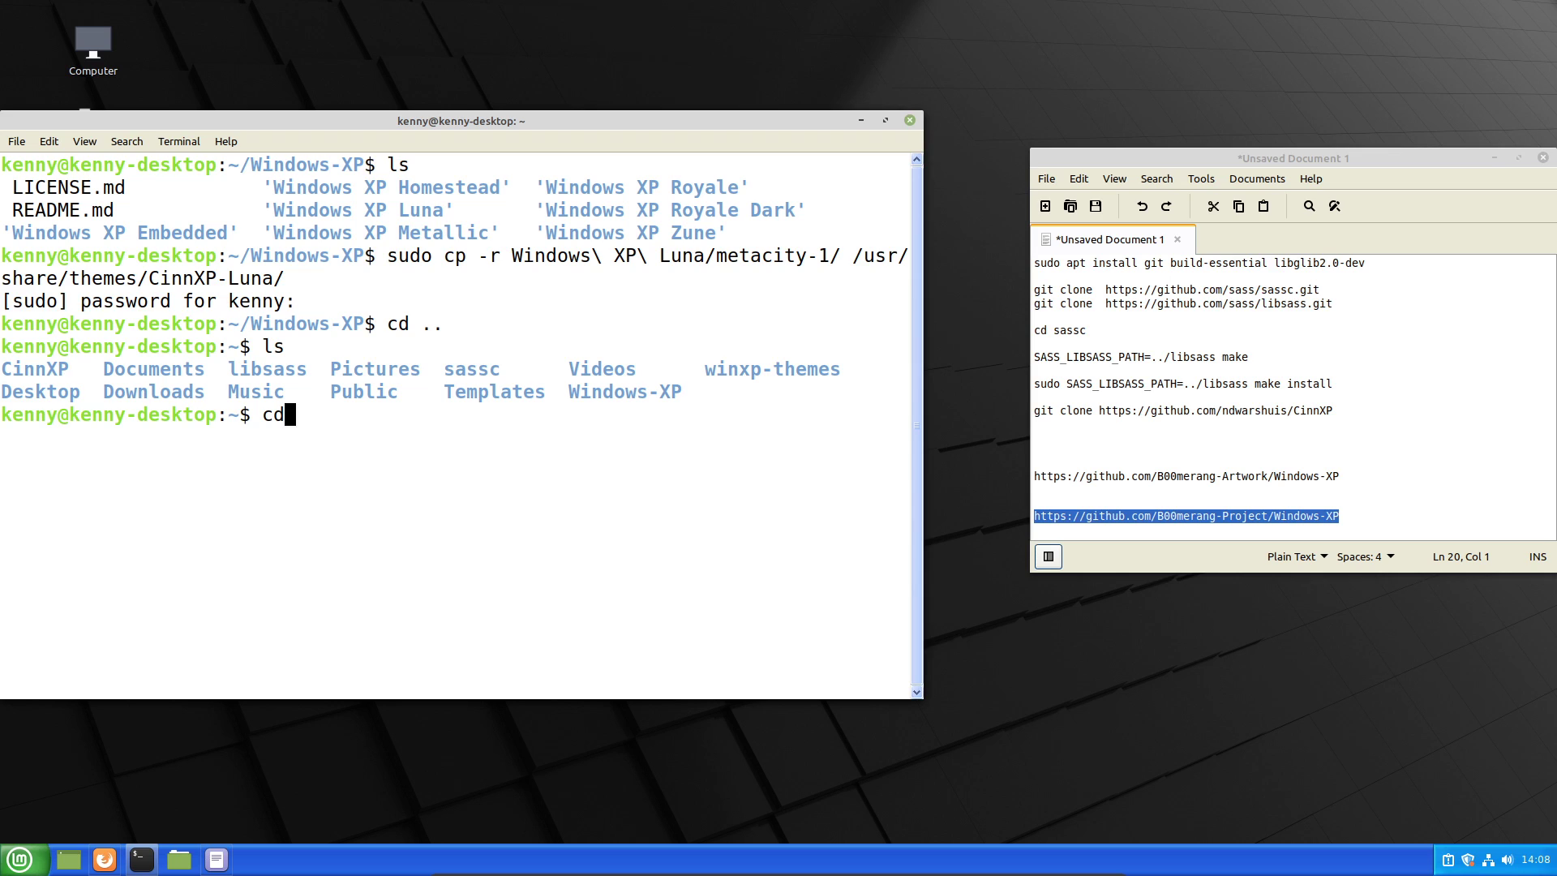
{"action": "type", "text": "w"}
{"action": "key", "text": "Tab"}
{"action": "key", "text": "Return"}
{"action": "type", "text": "ls"}
{"action": "key", "text": "Return"}
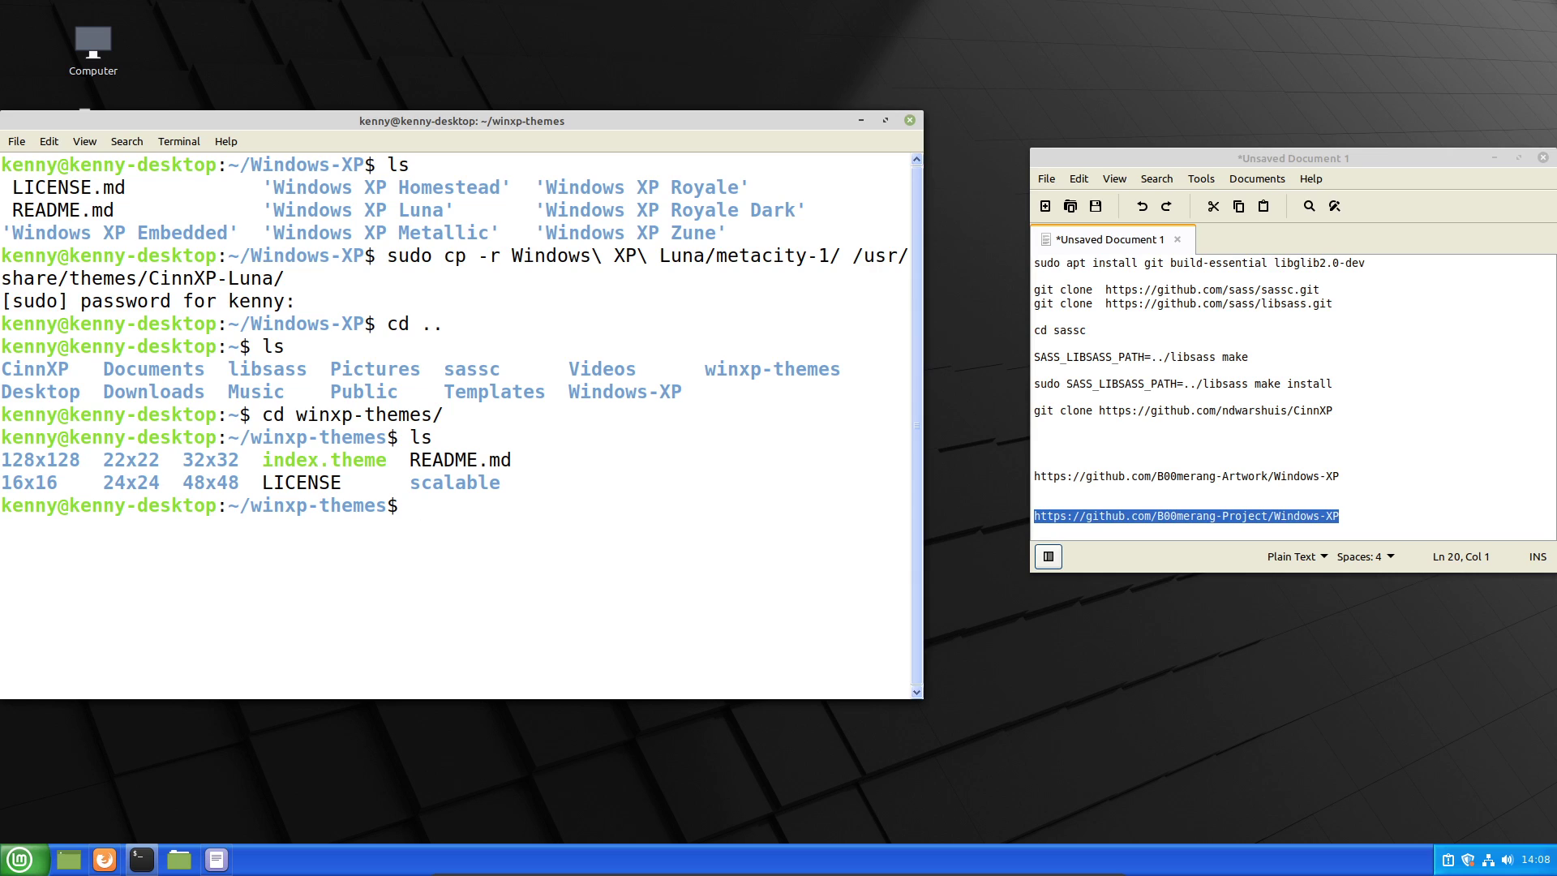
Return to the home directory and copy the winxp-themes folder recursively into /usr/share/icons/ with sudo.
{"action": "type", "text": "cd .."}
{"action": "key", "text": "Return"}
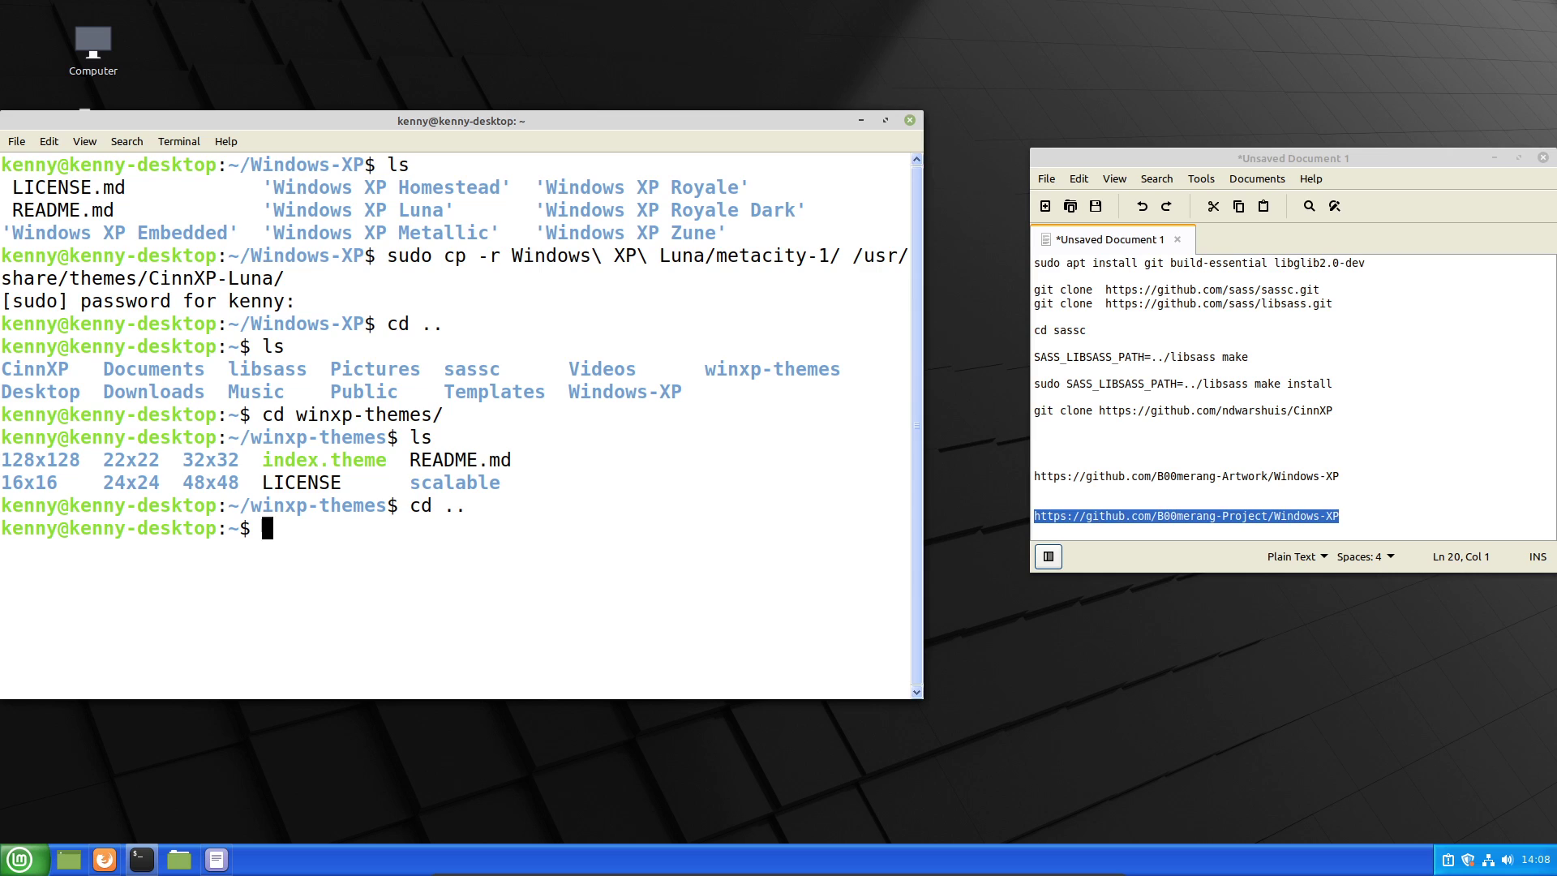
{"action": "type", "text": "sudo cp -r wi"}
{"action": "key", "text": "Tab"}
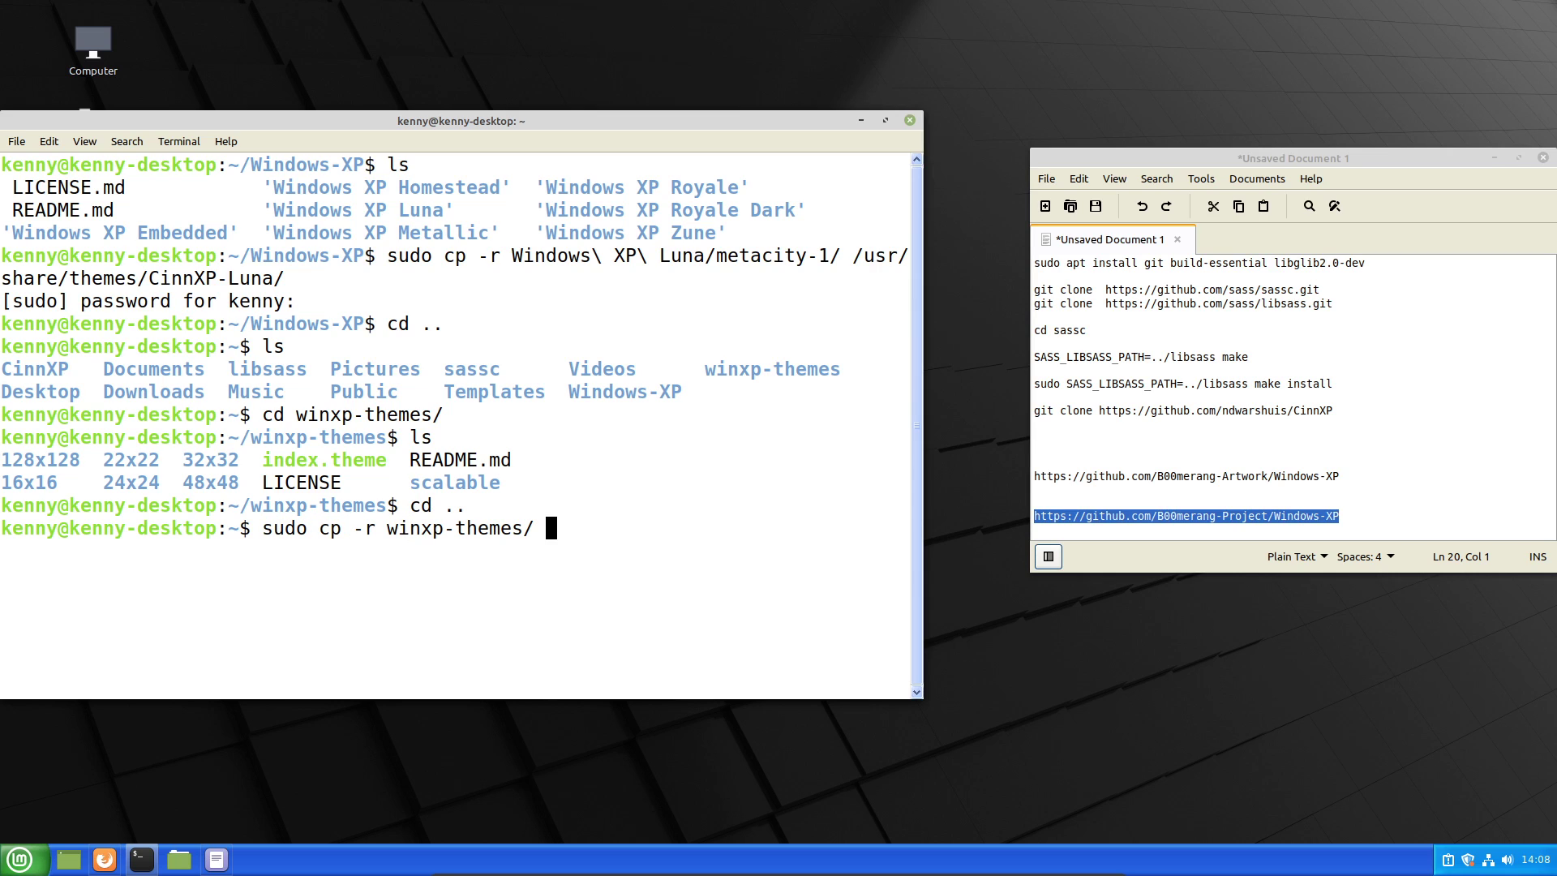
{"action": "type", "text": "/usr/share/ic"}
{"action": "key", "text": "Tab"}
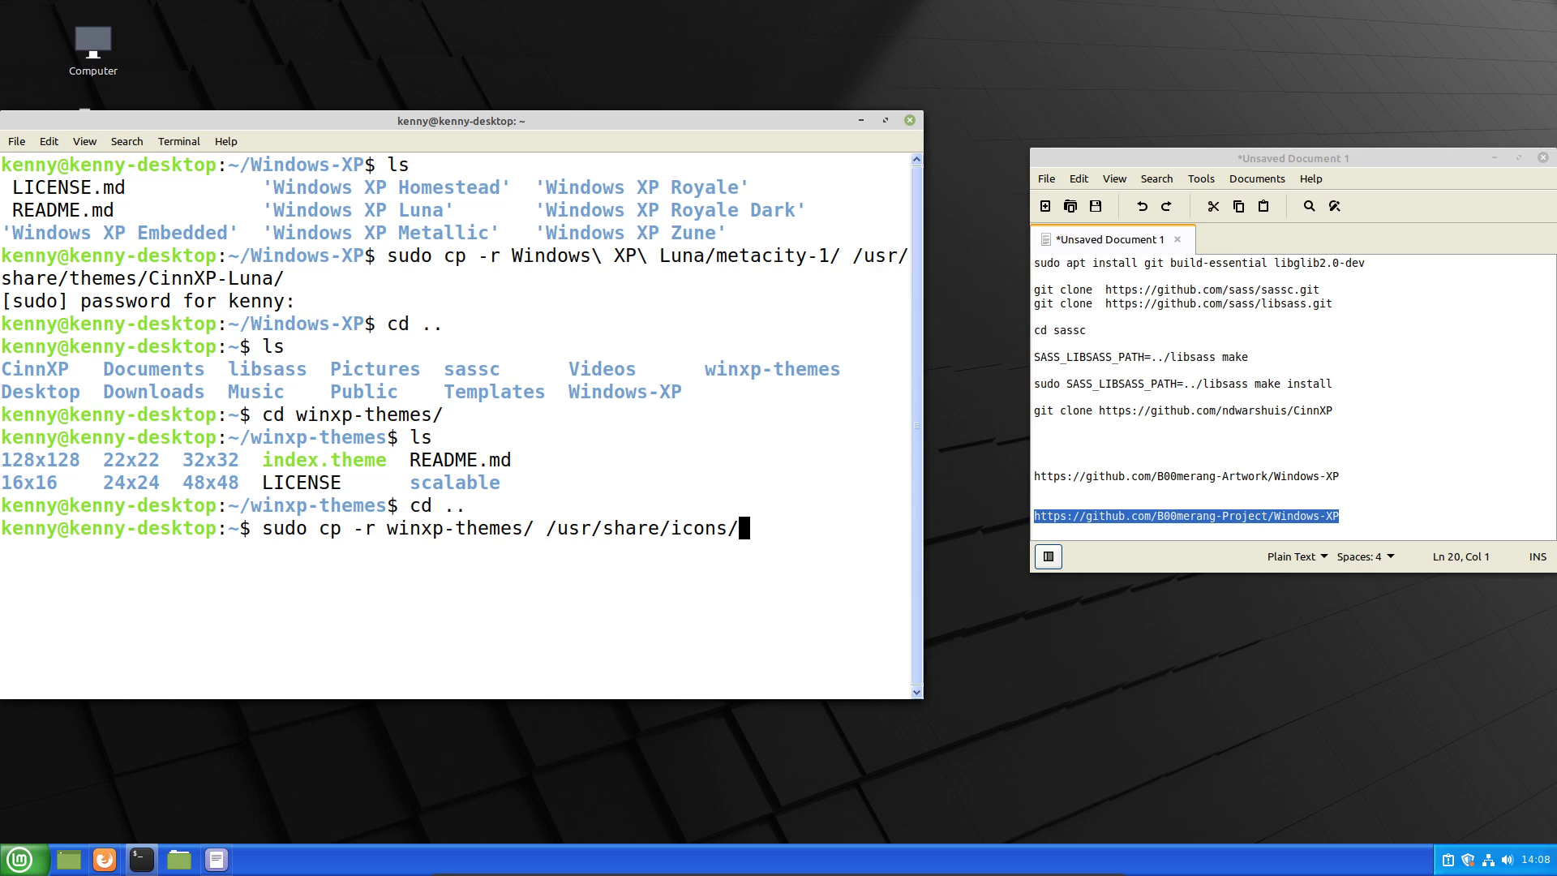
{"action": "key", "text": "Return"}
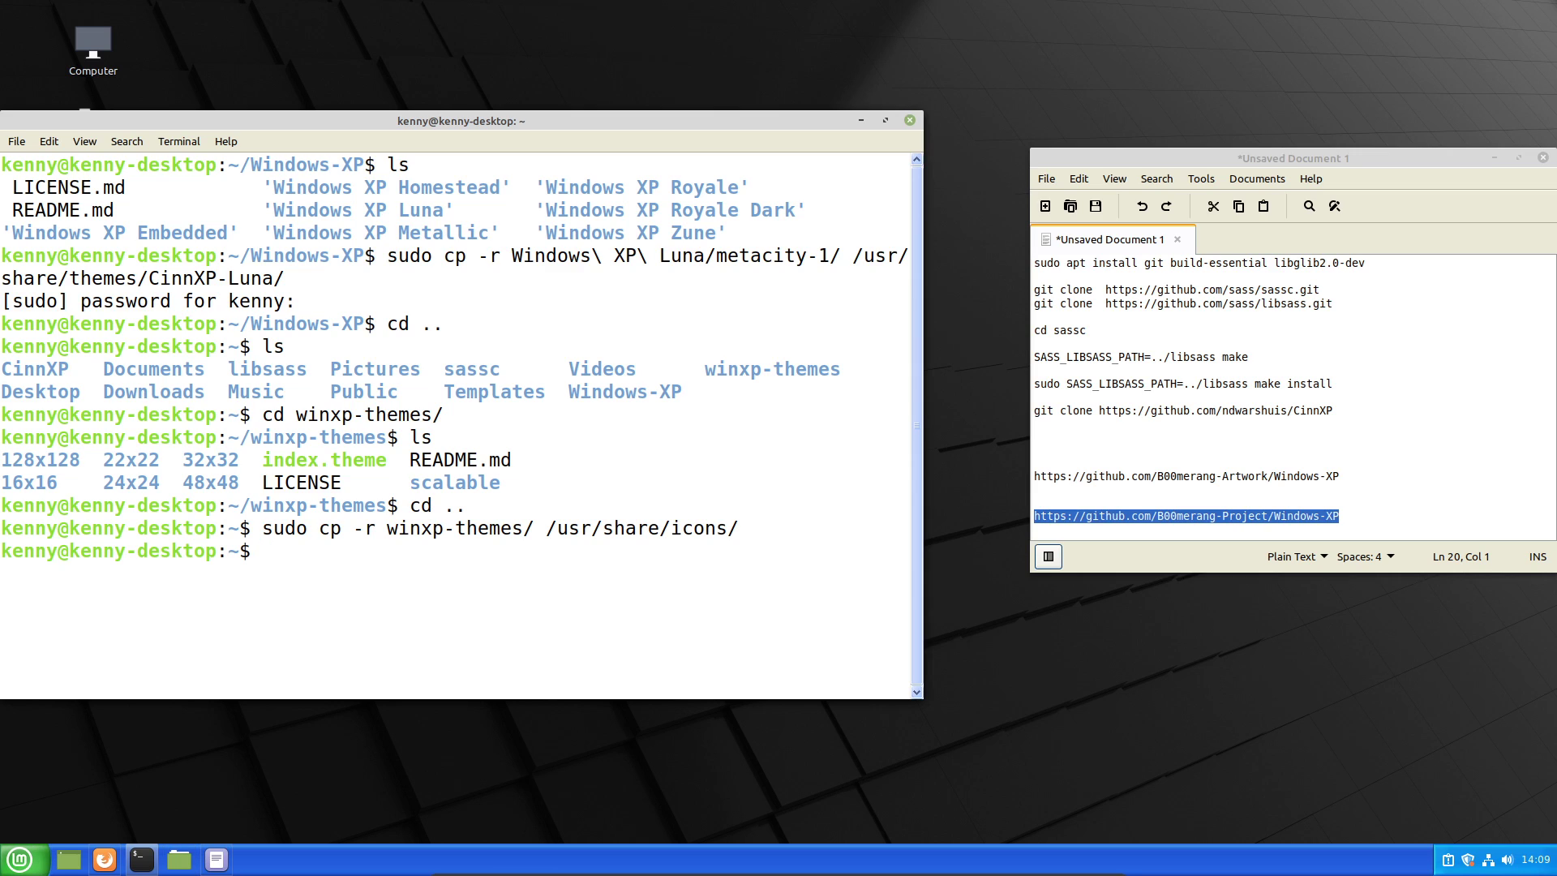
Open the Themes settings and set the Window borders theme to CinnXP-Luna.
{"action": "left_click", "coordinate": [19, 858]}
{"action": "type", "text": "theme"}
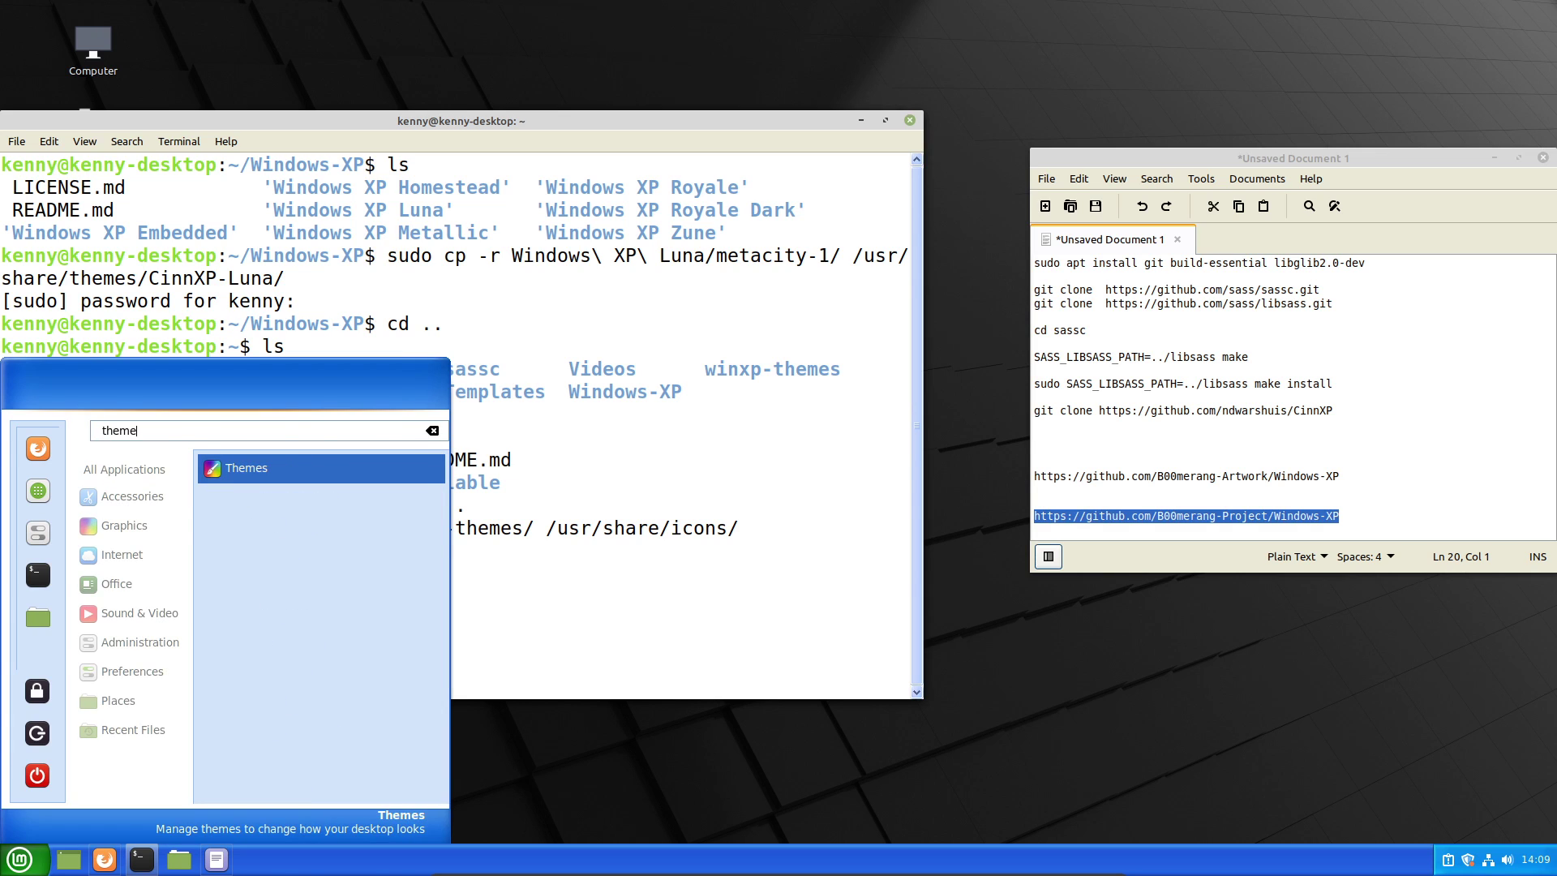
{"action": "key", "text": "Return"}
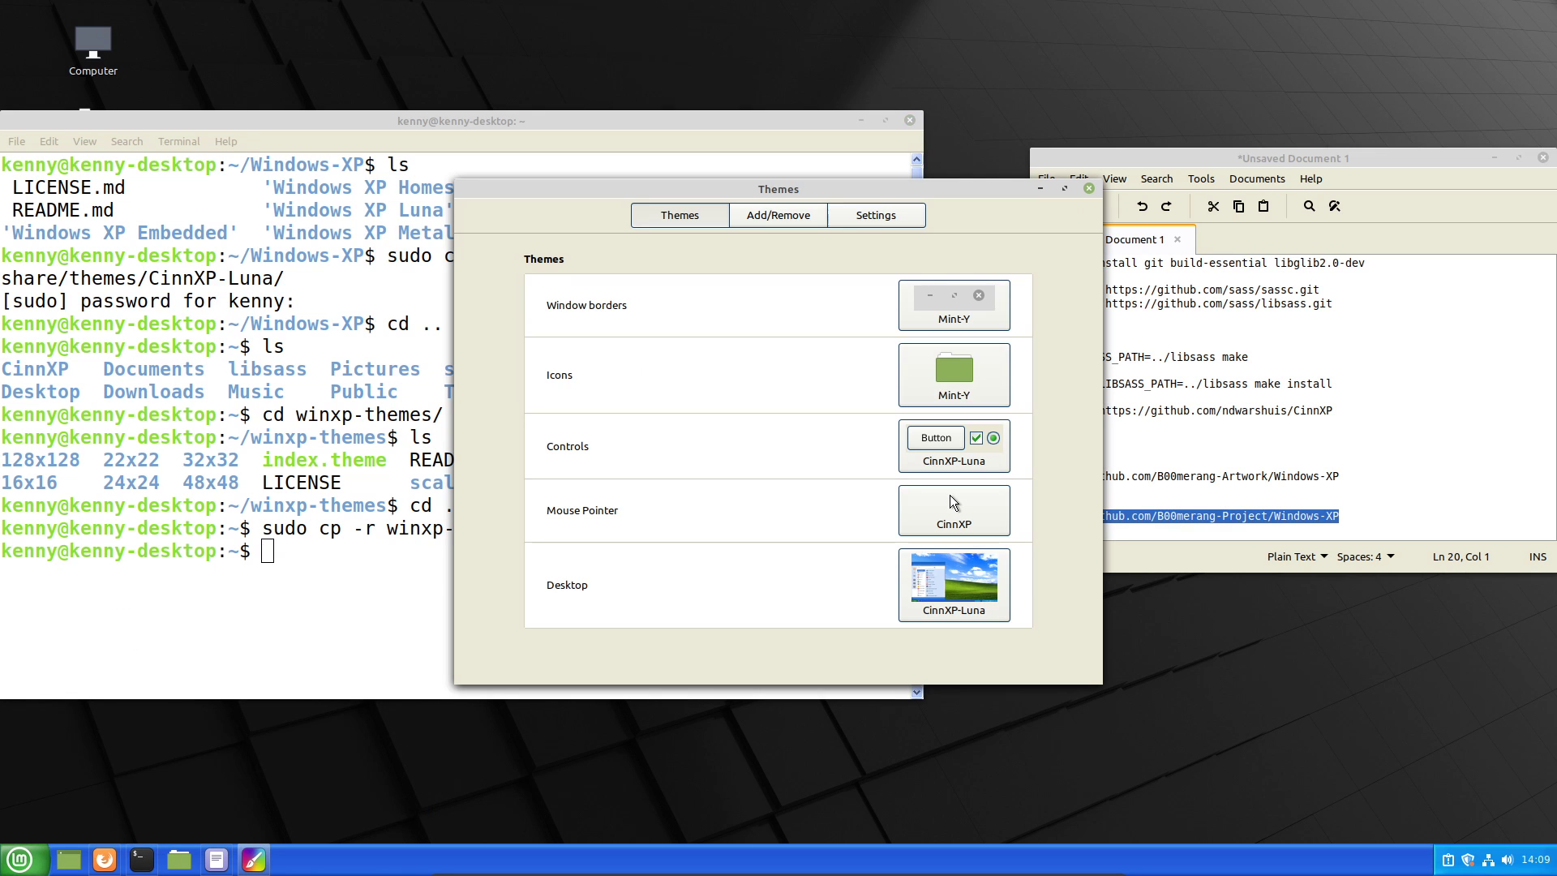
{"action": "left_click_drag", "start_coordinate": [778, 189], "coordinate": [512, 133]}
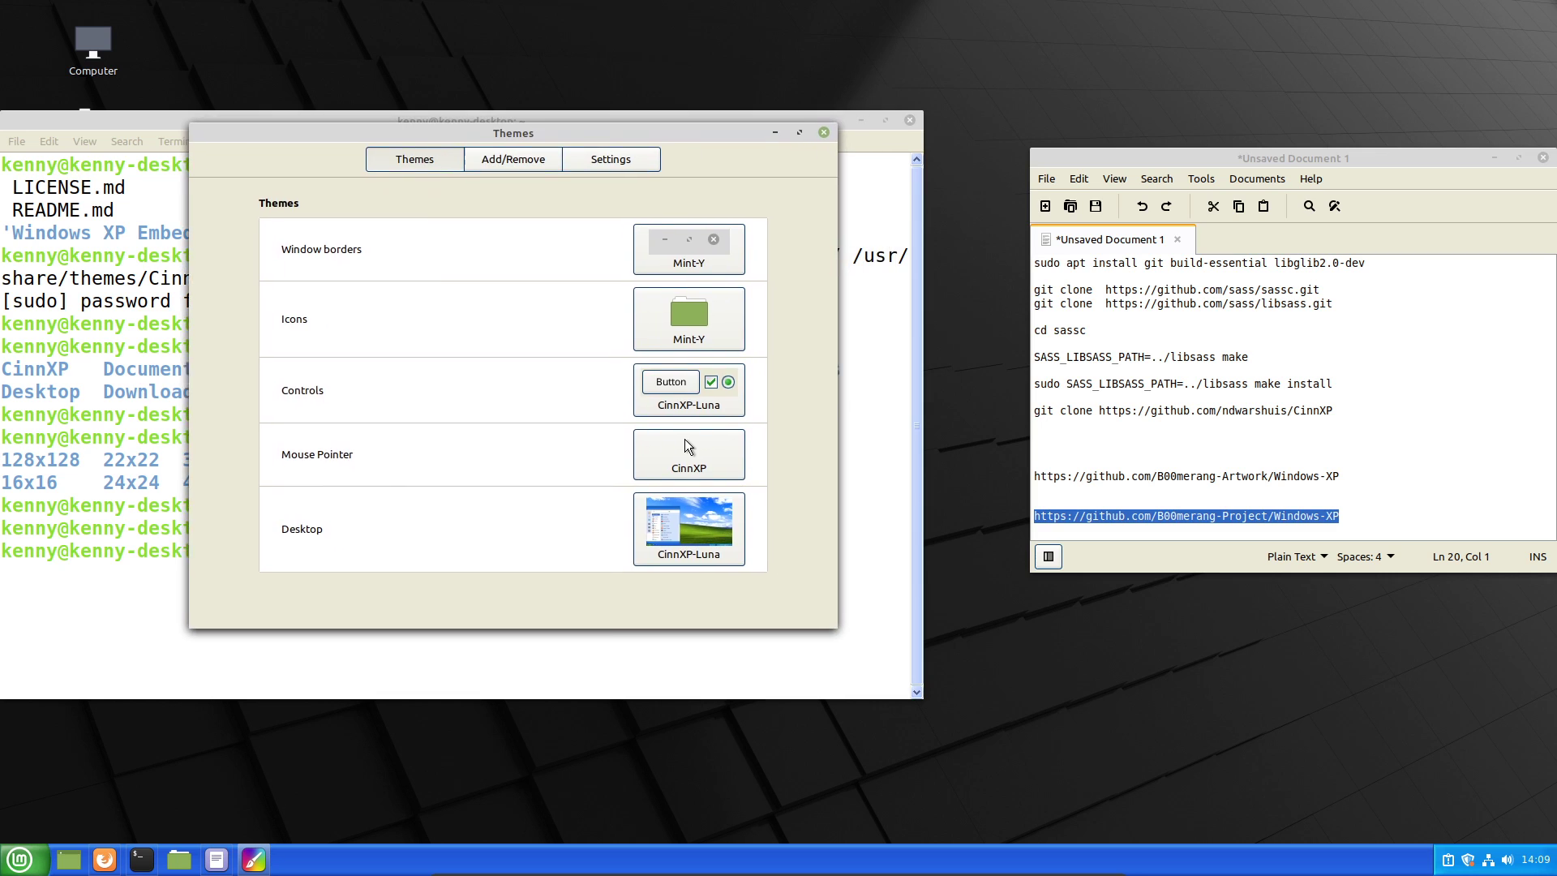
{"action": "left_click", "coordinate": [688, 249]}
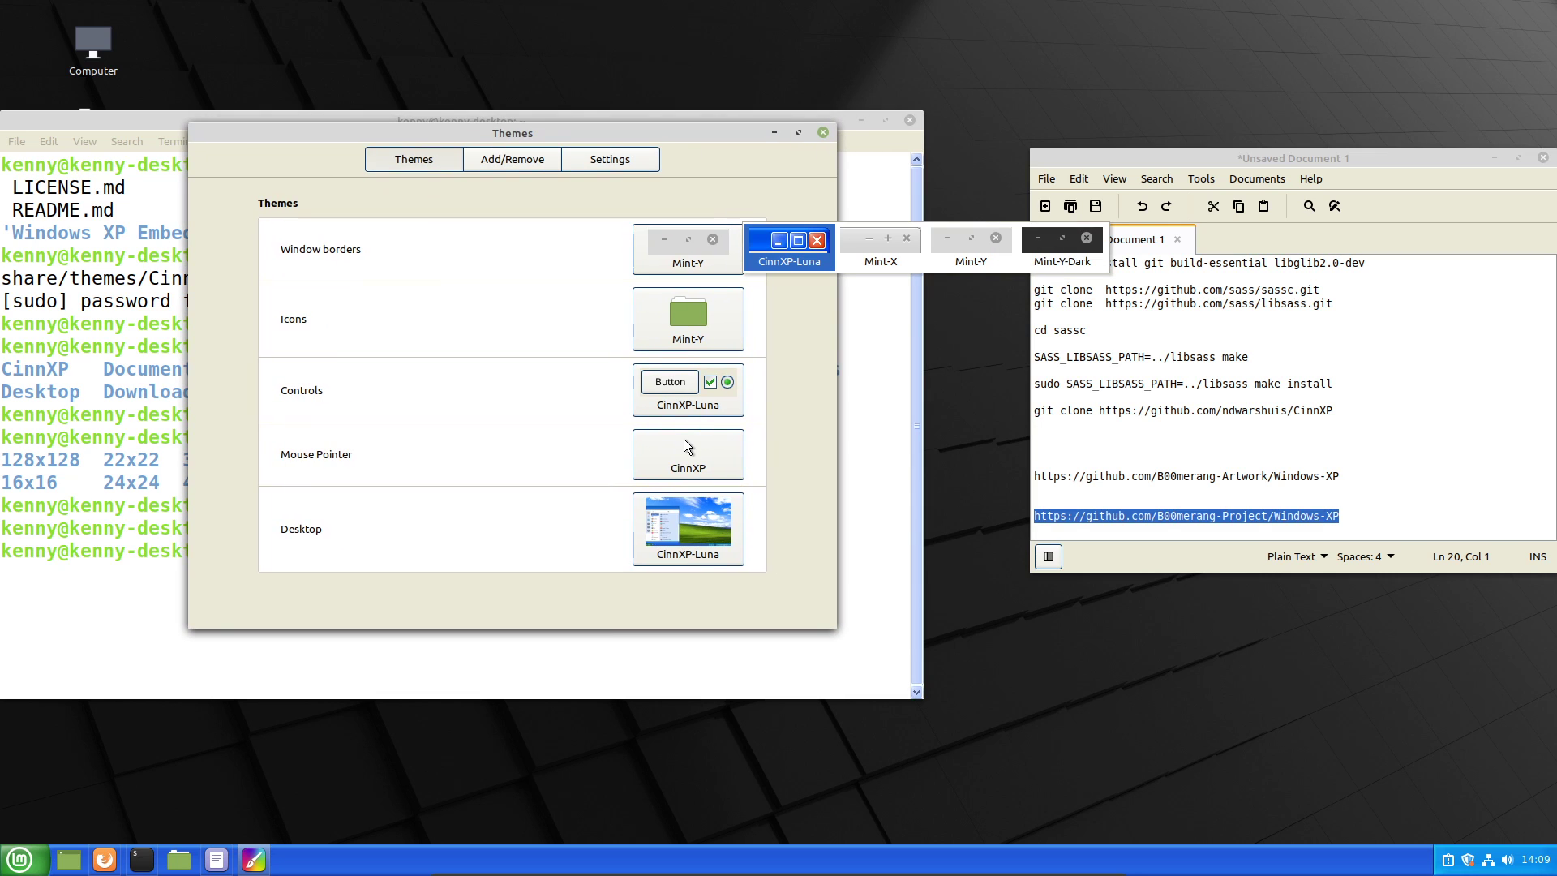
{"action": "left_click", "coordinate": [788, 246]}
Set the Icons theme to winxp-themes and reposition the Themes window.
{"action": "left_click", "coordinate": [688, 319]}
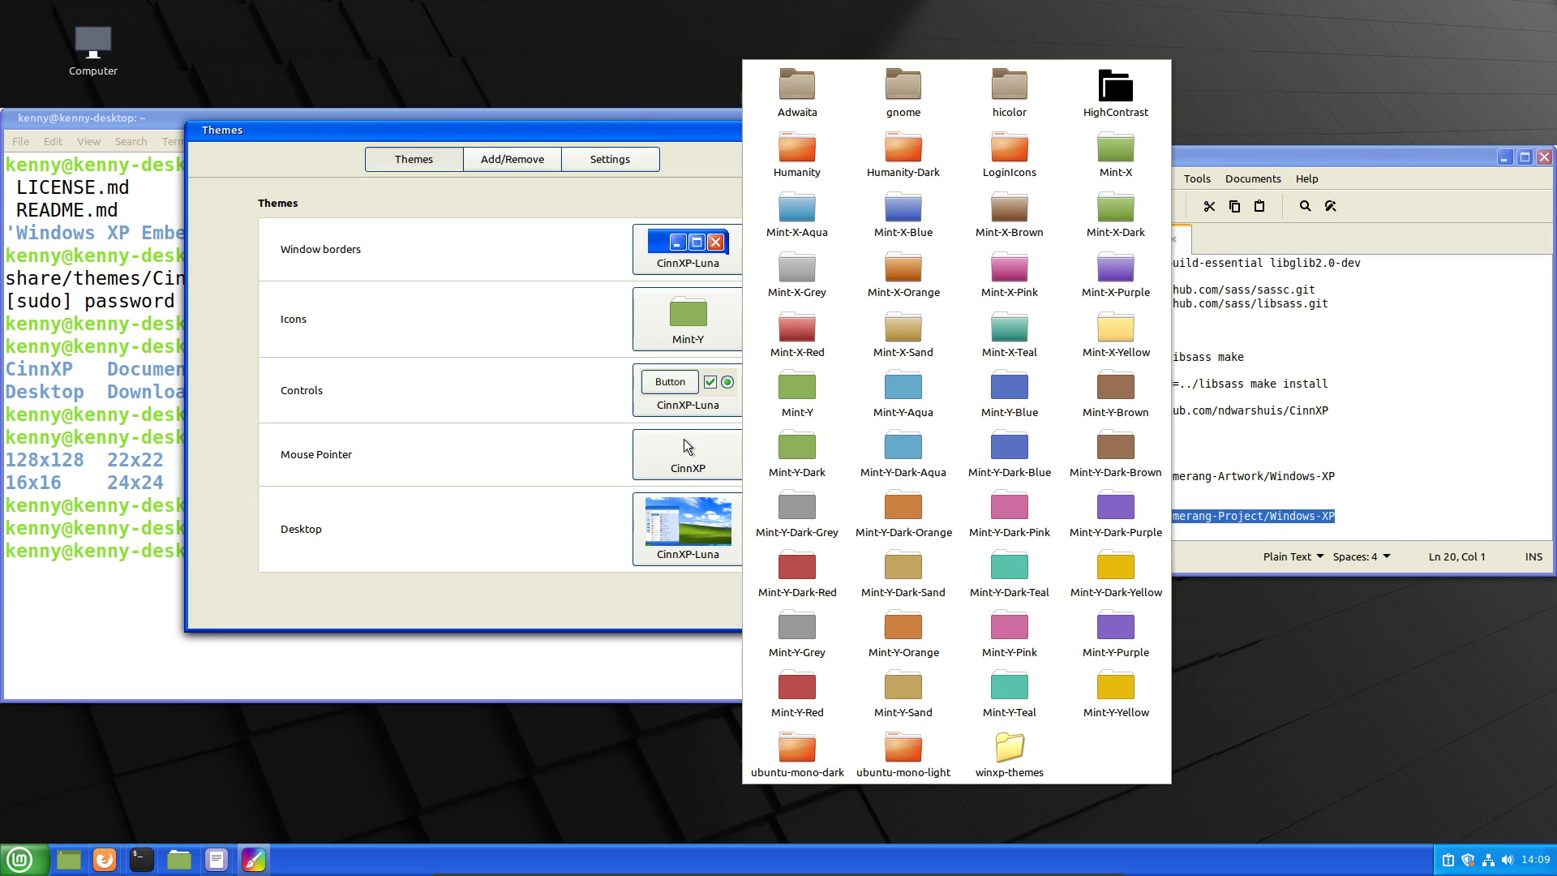
{"action": "key", "text": "Down"}
{"action": "key", "text": "Down"}
{"action": "key", "text": "Down"}
{"action": "key", "text": "Down"}
{"action": "key", "text": "Down"}
{"action": "key", "text": "Right"}
{"action": "key", "text": "Right"}
{"action": "key", "text": "Down"}
{"action": "key", "text": "Return"}
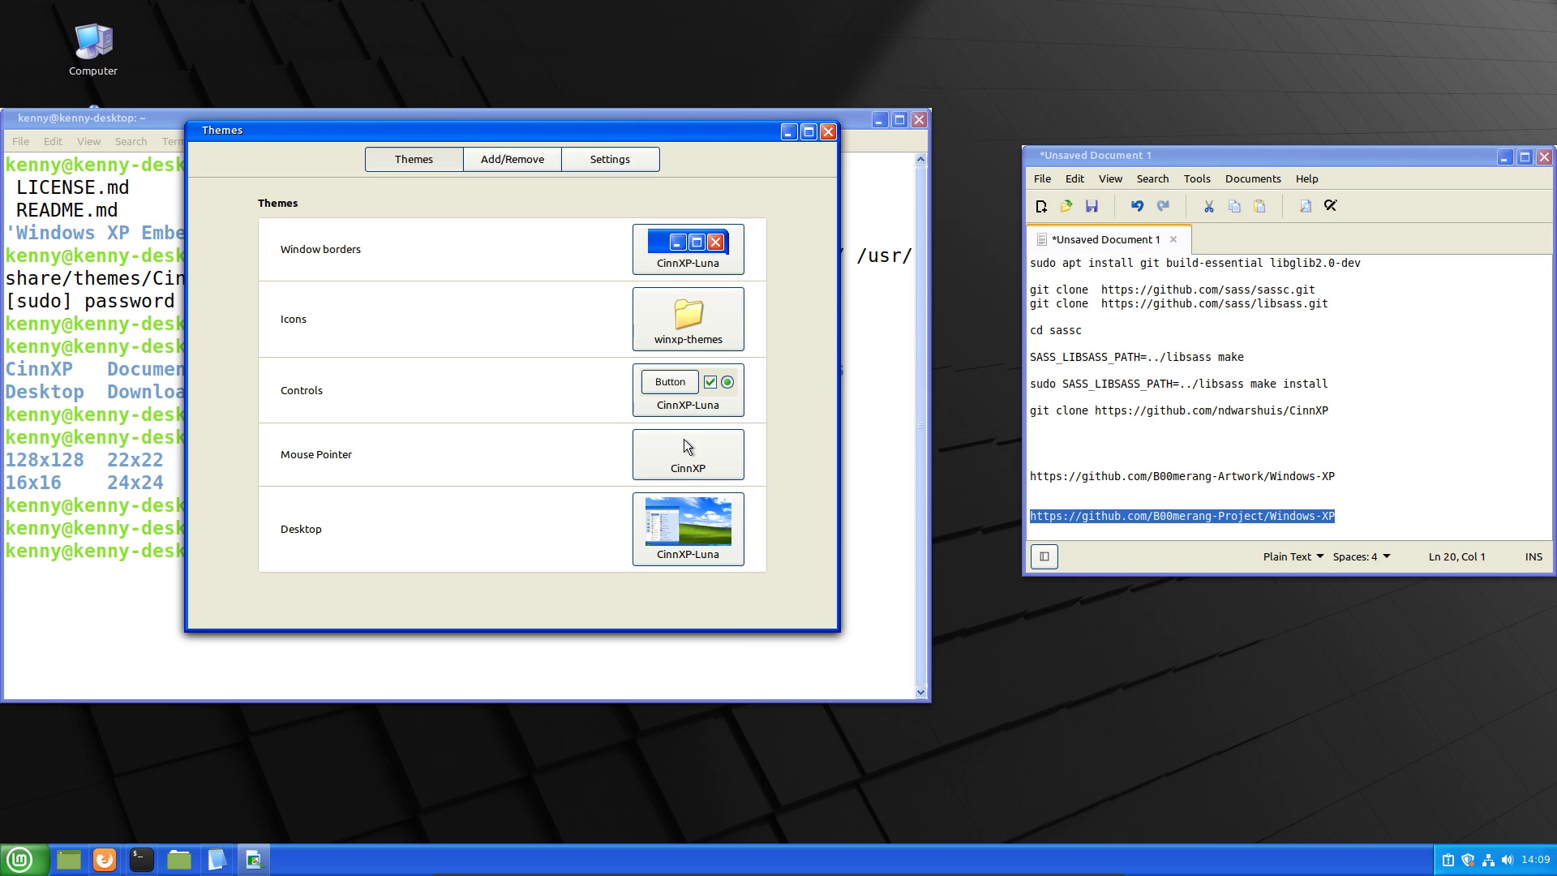
{"action": "left_click_drag", "start_coordinate": [683, 440], "coordinate": [786, 408]}
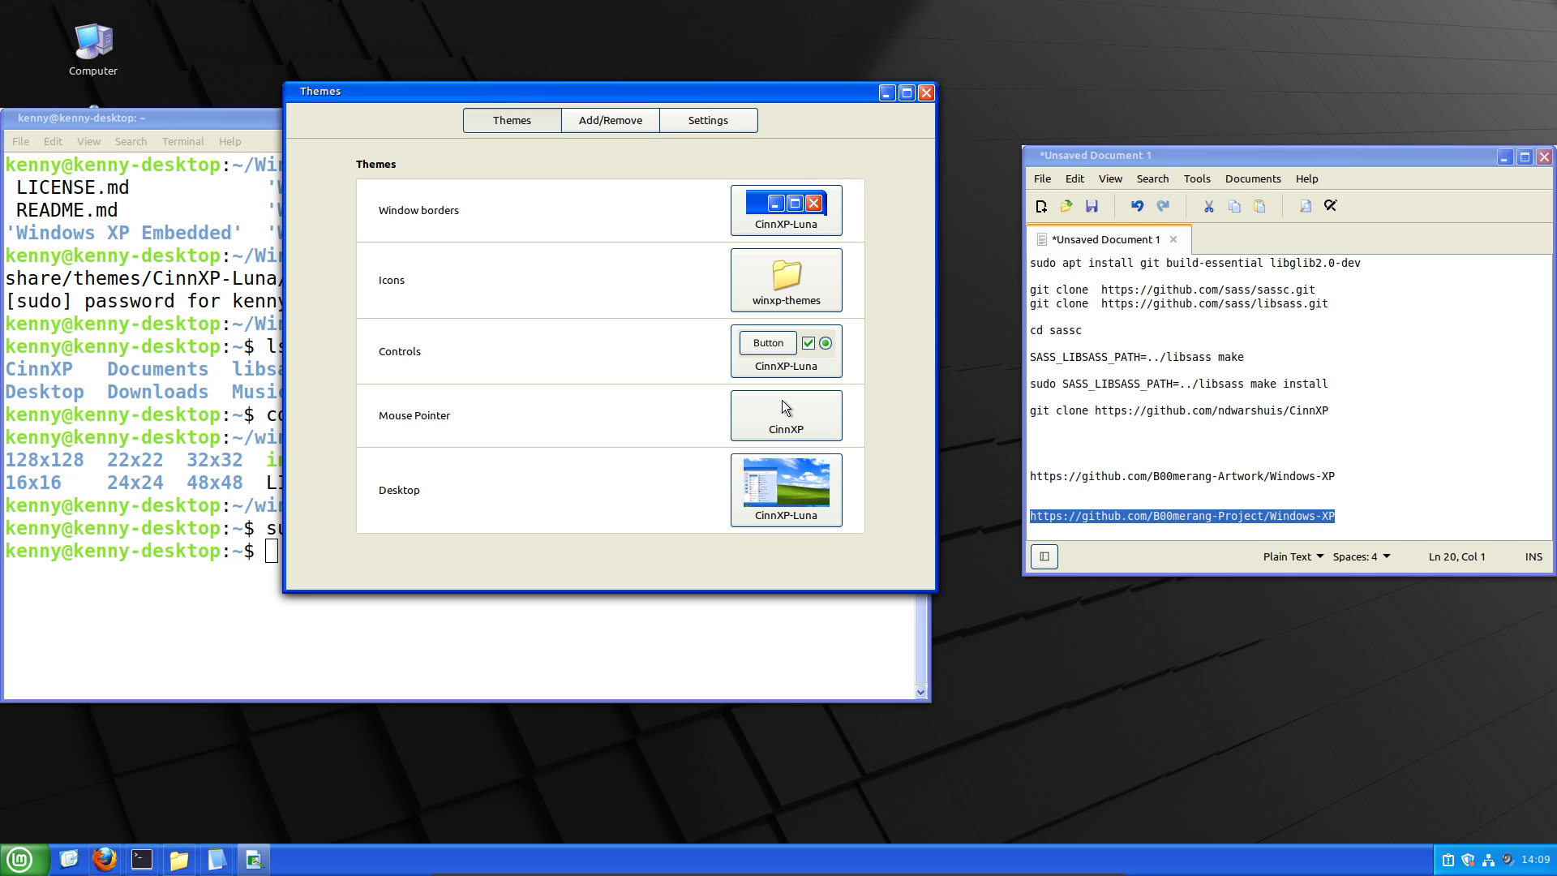
Open the home folder in the file manager and maximize its window.
{"action": "key", "text": "super+e"}
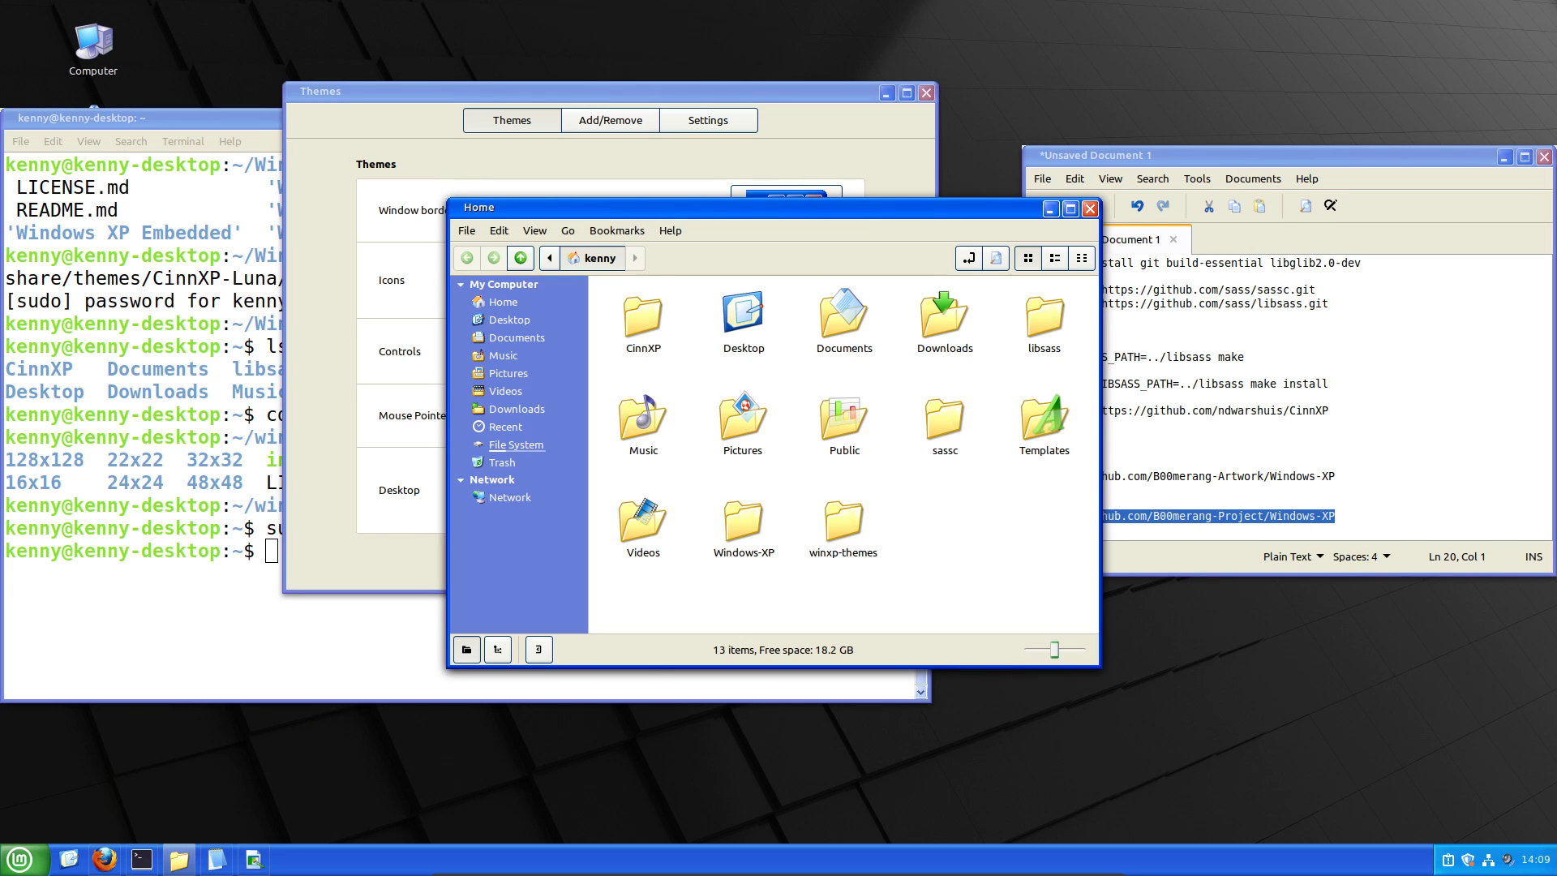
{"action": "left_click_drag", "start_coordinate": [762, 207], "coordinate": [526, 115]}
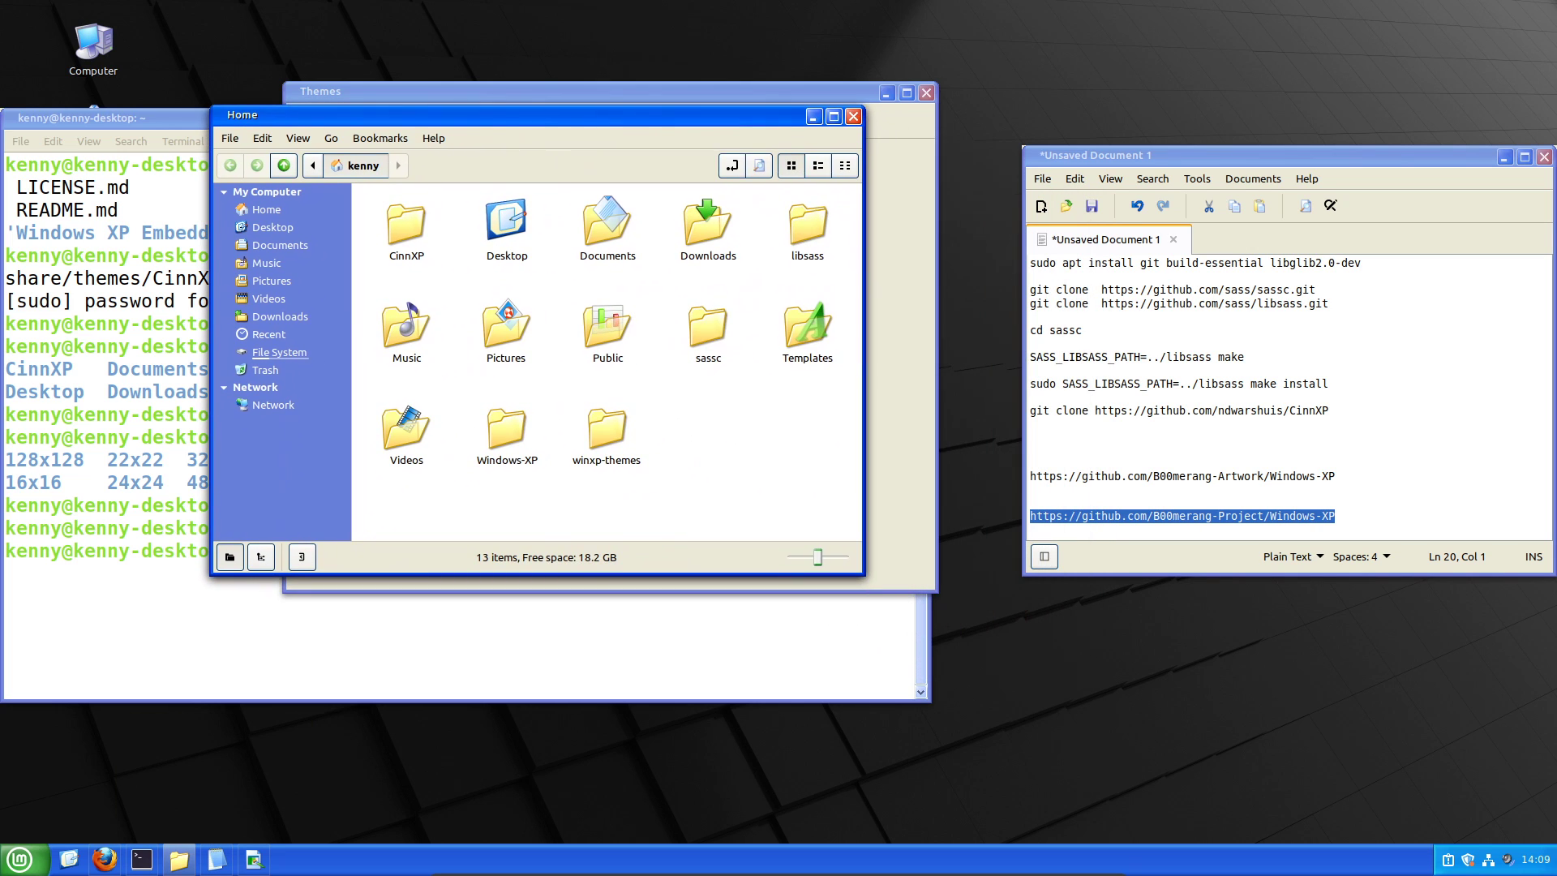
{"action": "left_click", "coordinate": [832, 116]}
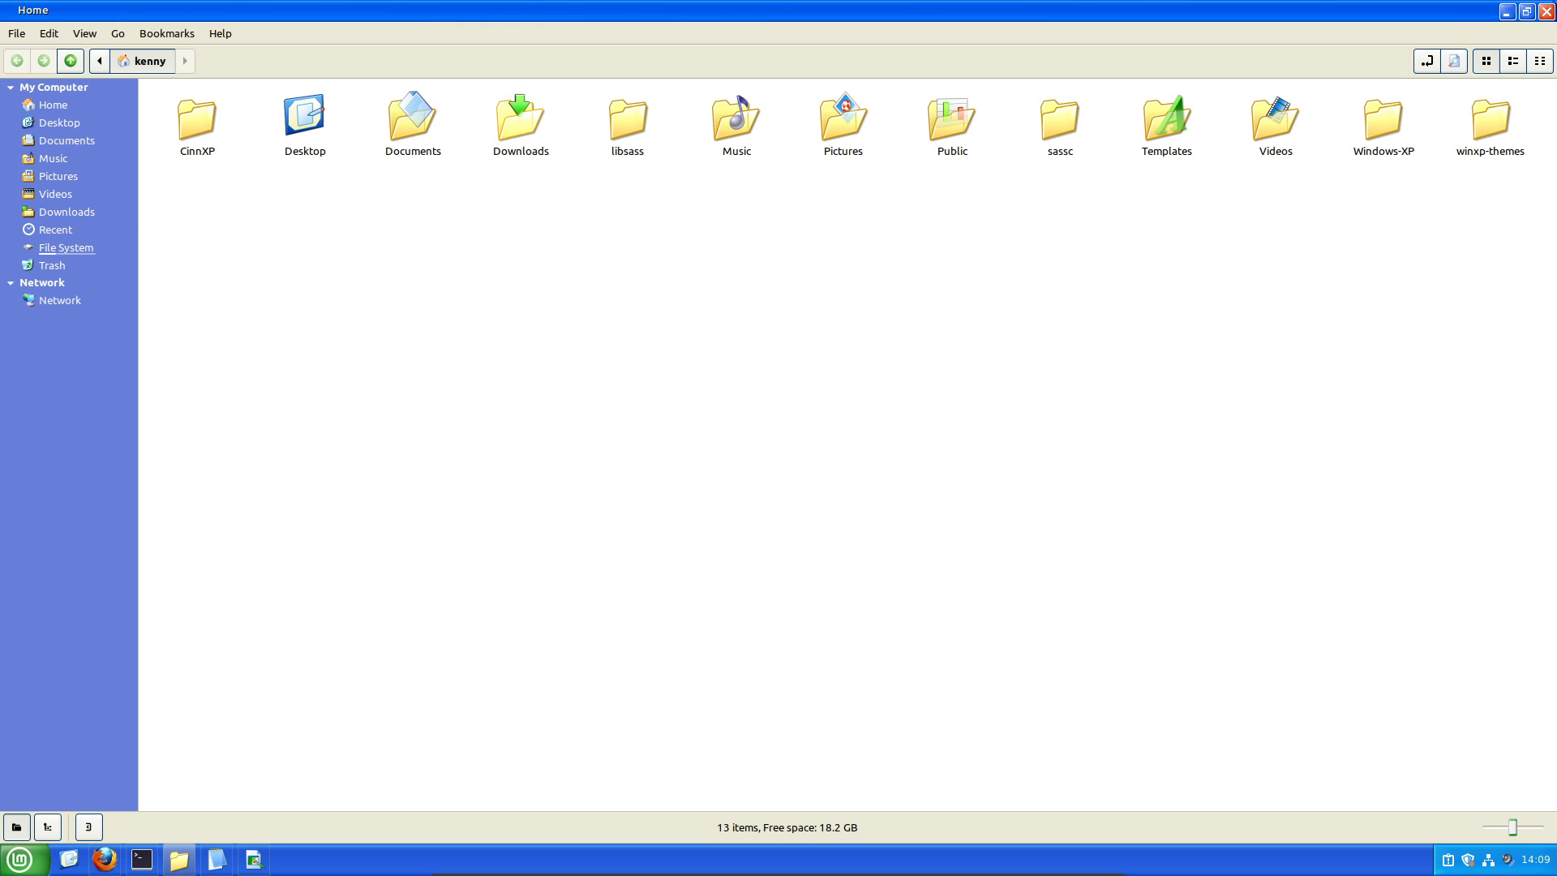
Set windows-xp-bliss-4k-lu-1920x1080.jpg from the Downloads folder as the wallpaper, closing the image viewer and file manager when done.
{"action": "double_click", "coordinate": [520, 118]}
{"action": "double_click", "coordinate": [196, 125]}
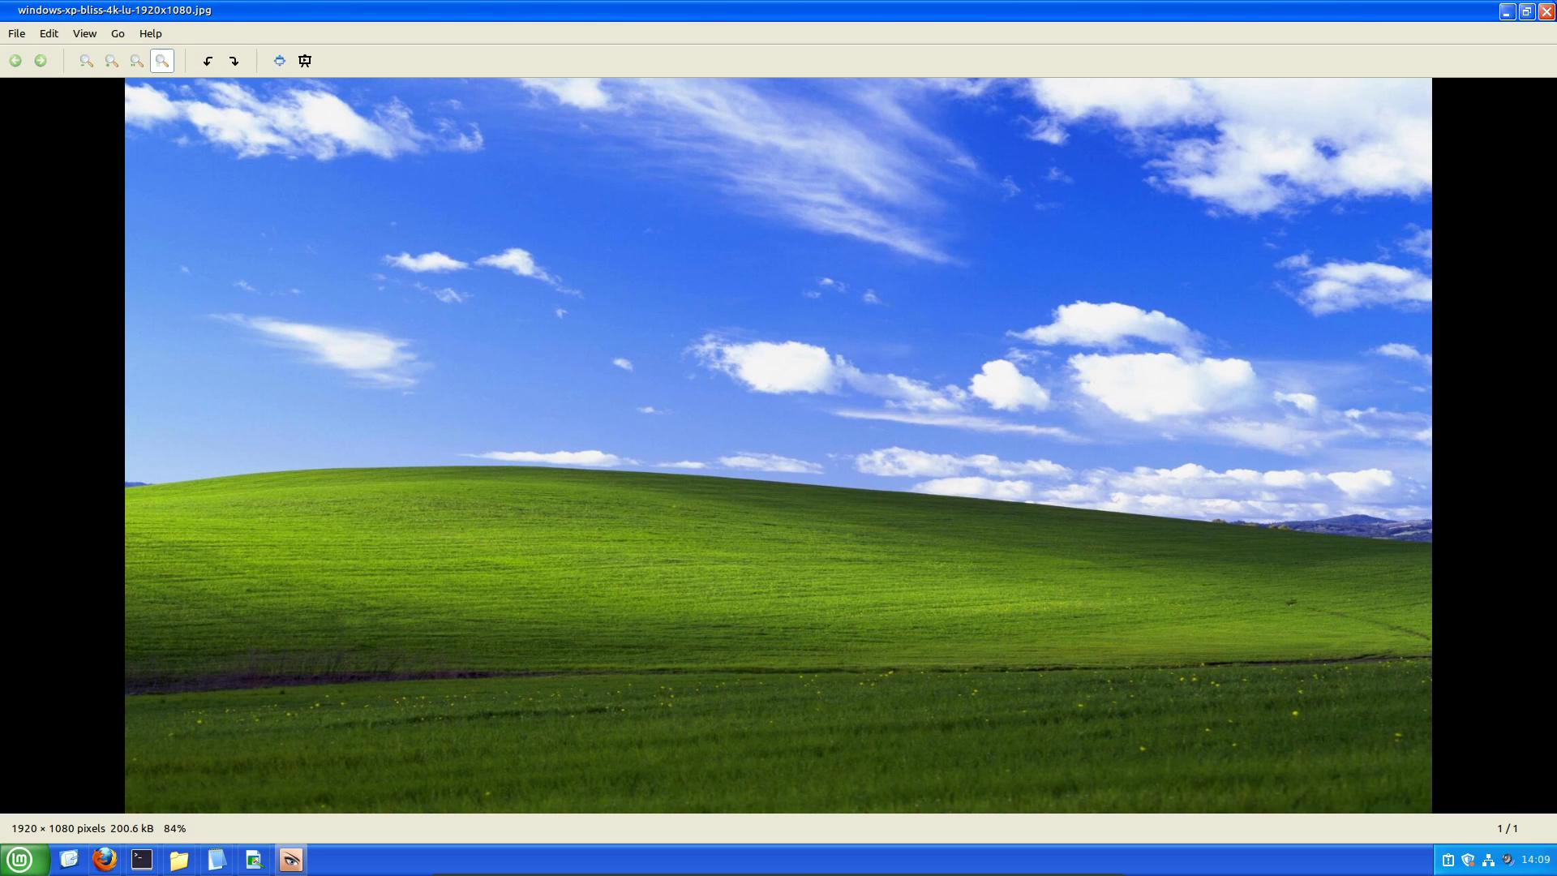
{"action": "right_click", "coordinate": [665, 351]}
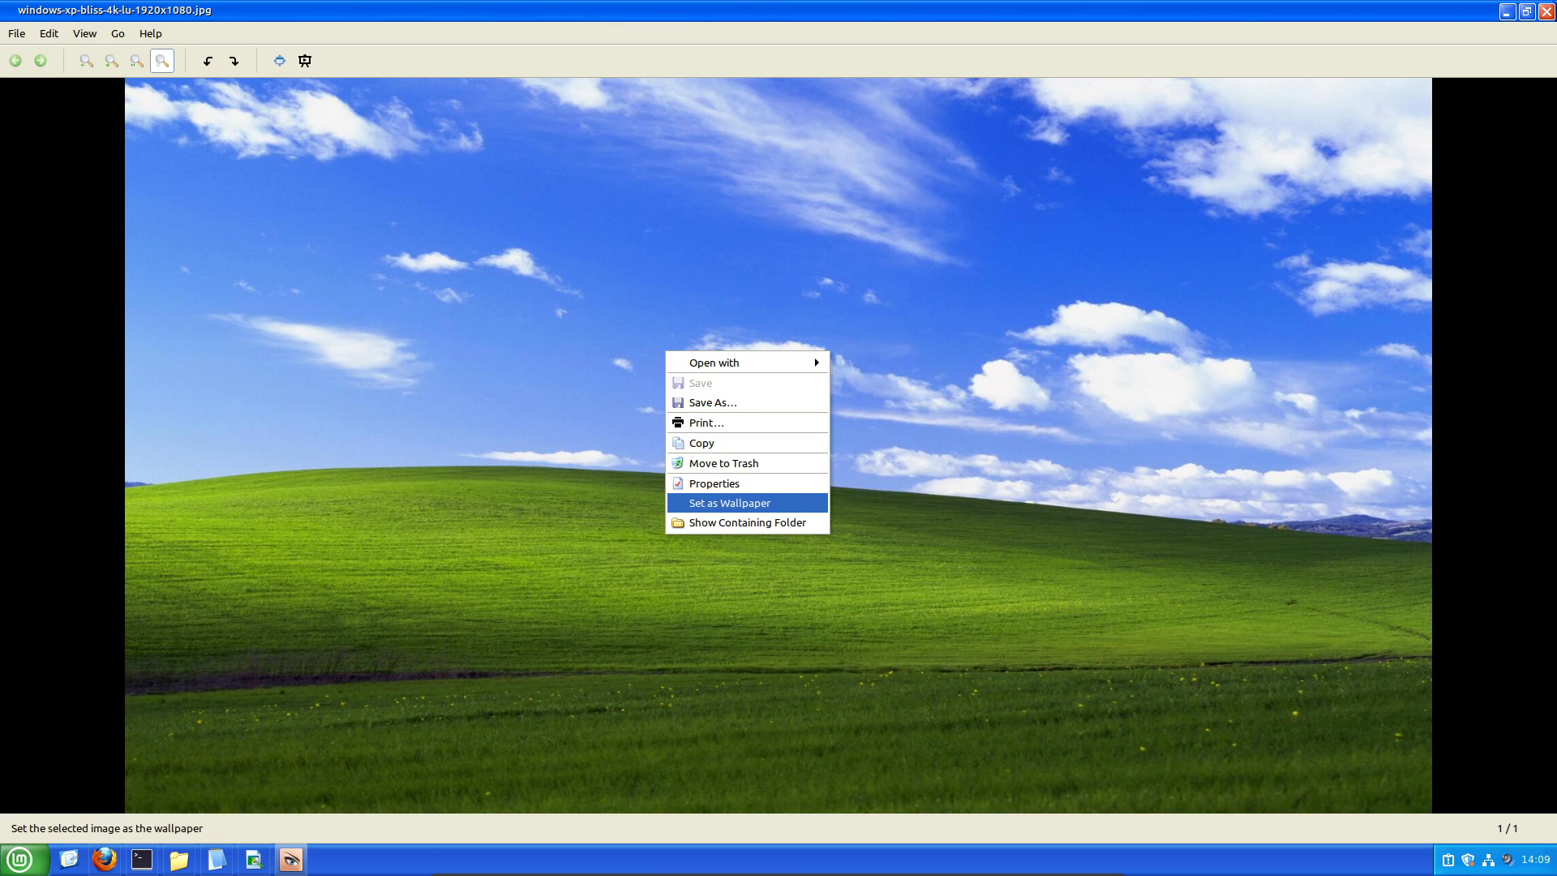
{"action": "left_click", "coordinate": [730, 503]}
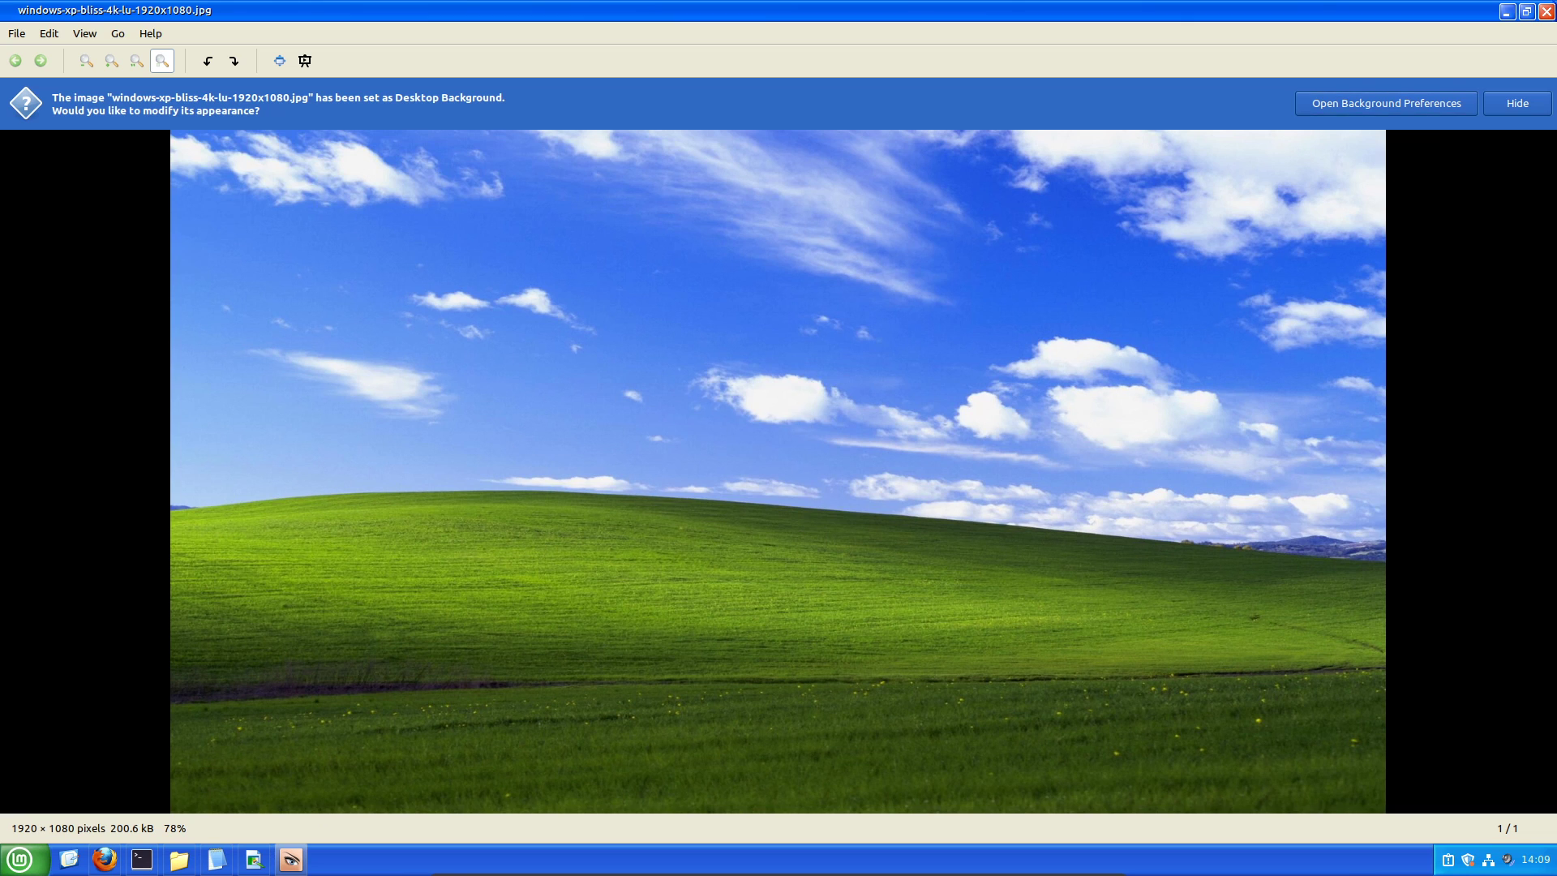
{"action": "left_click", "coordinate": [1546, 12]}
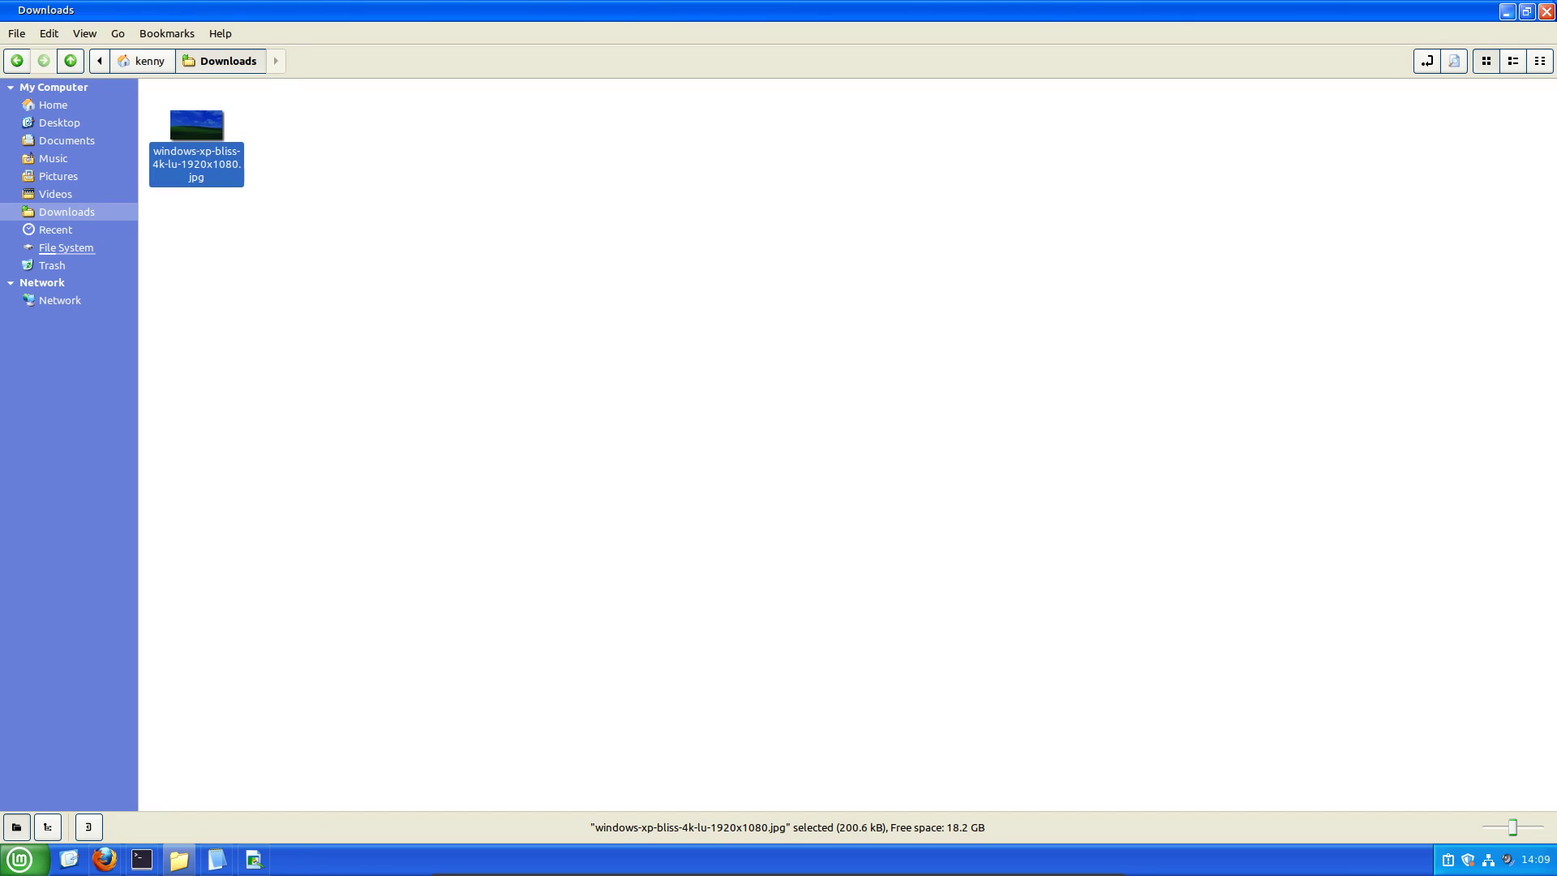
{"action": "left_click", "coordinate": [1546, 12]}
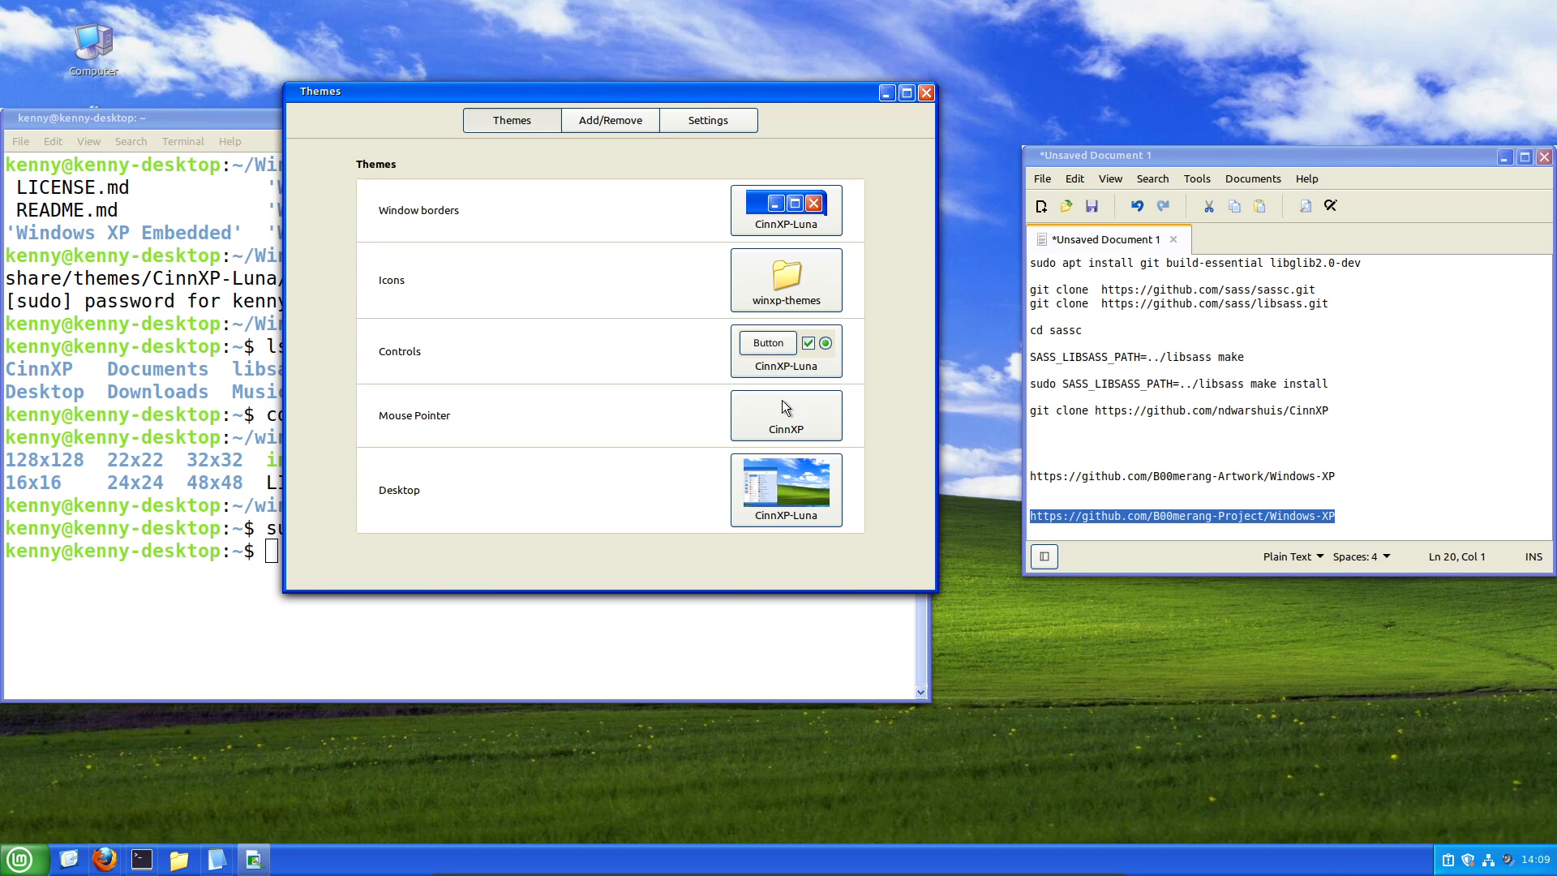
Move the Themes window away from the terminal and minimize the terminal window to reveal the desktop.
{"action": "left_click_drag", "start_coordinate": [608, 92], "coordinate": [1095, 287]}
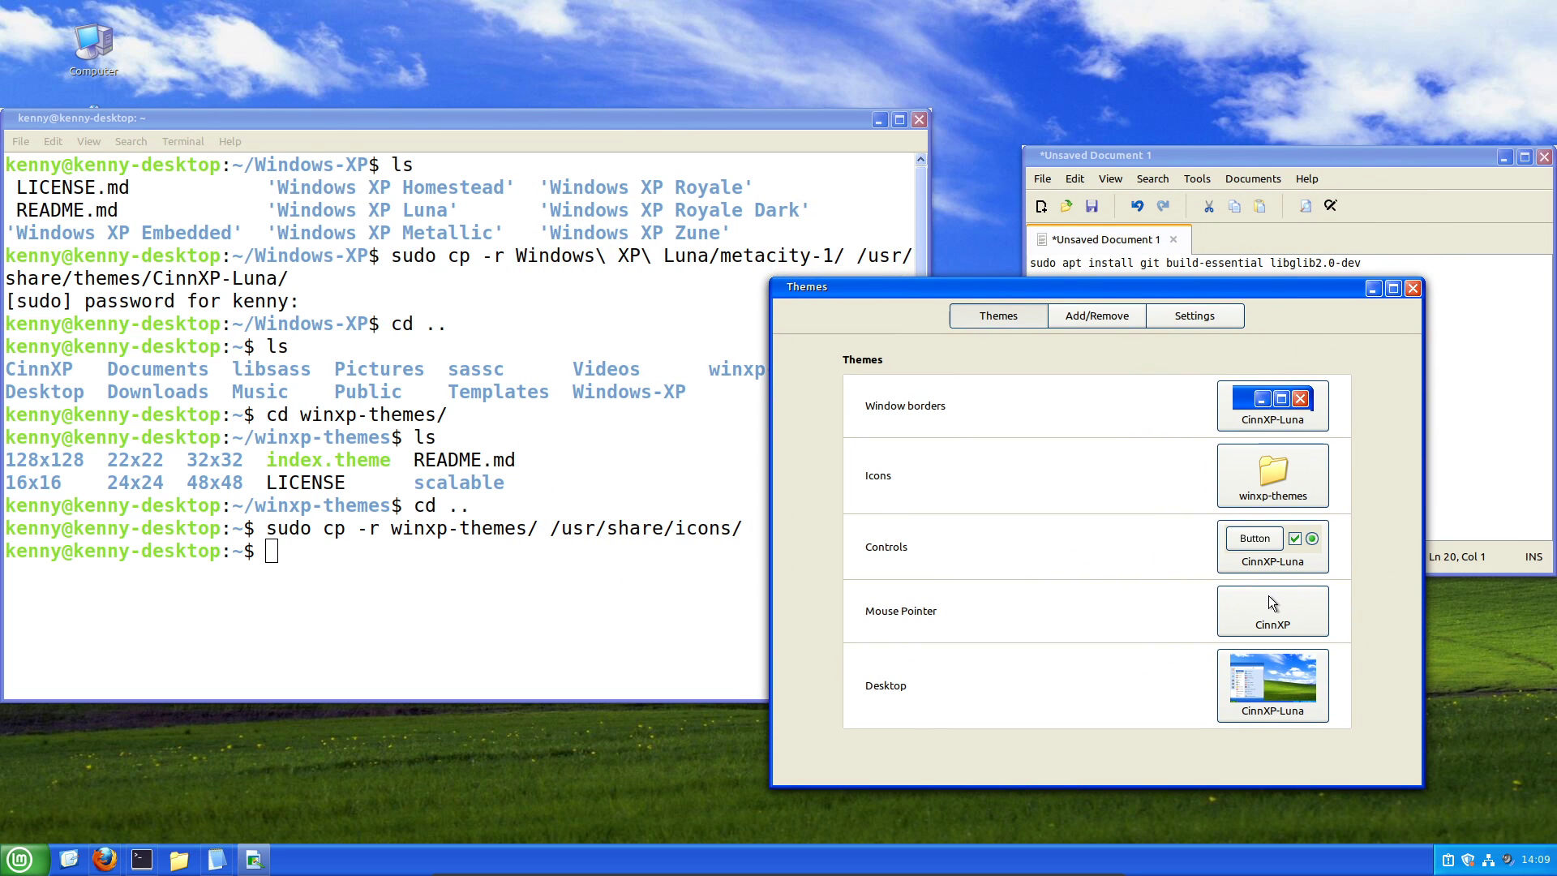
{"action": "key", "text": "alt+Tab"}
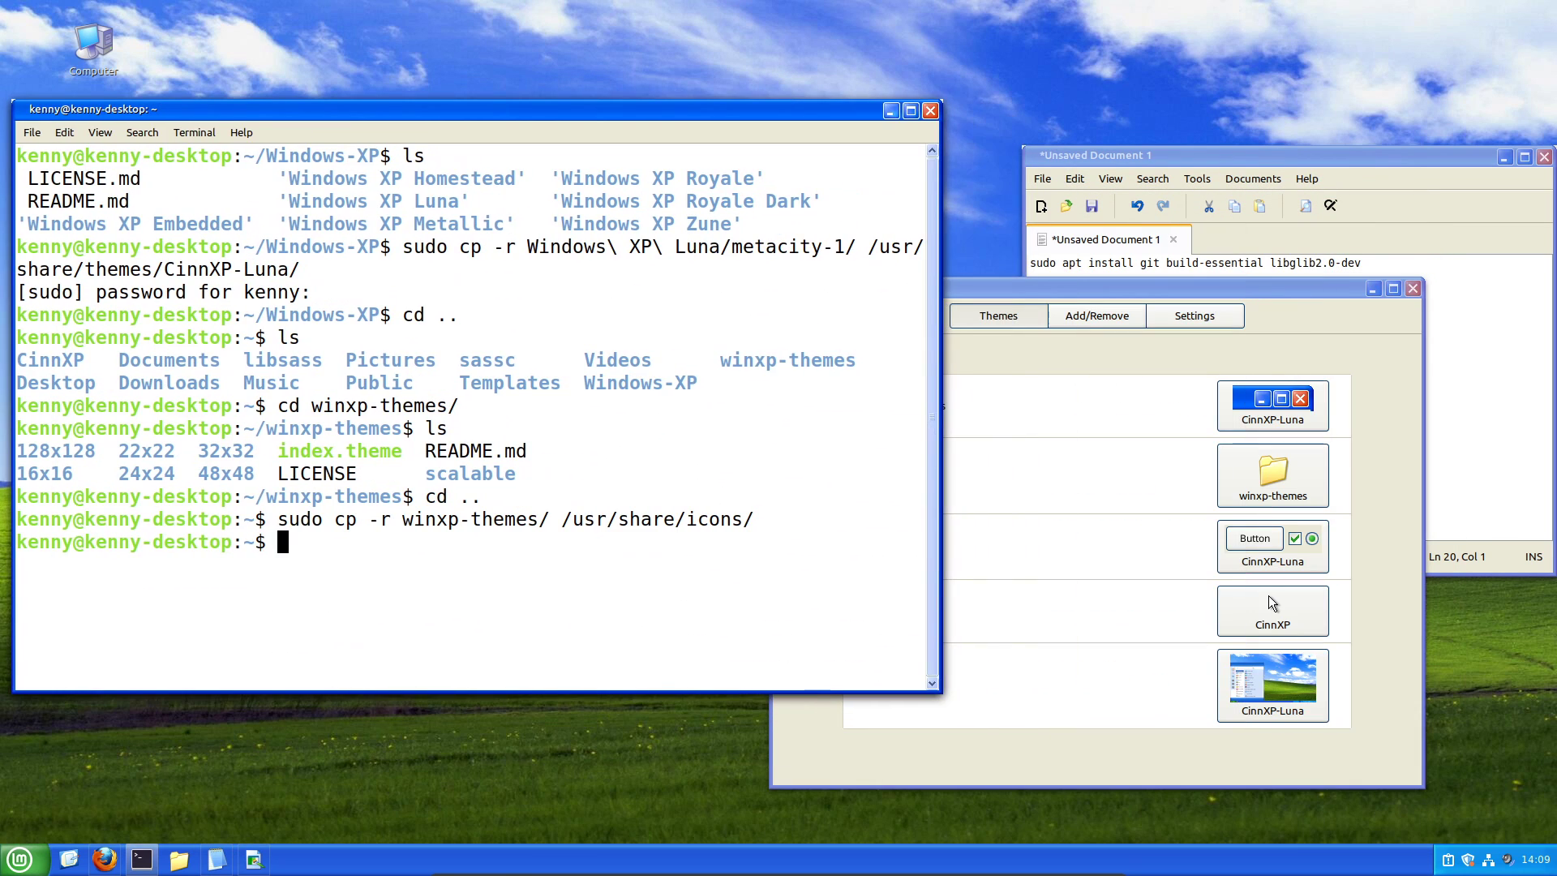
{"action": "left_click", "coordinate": [891, 110]}
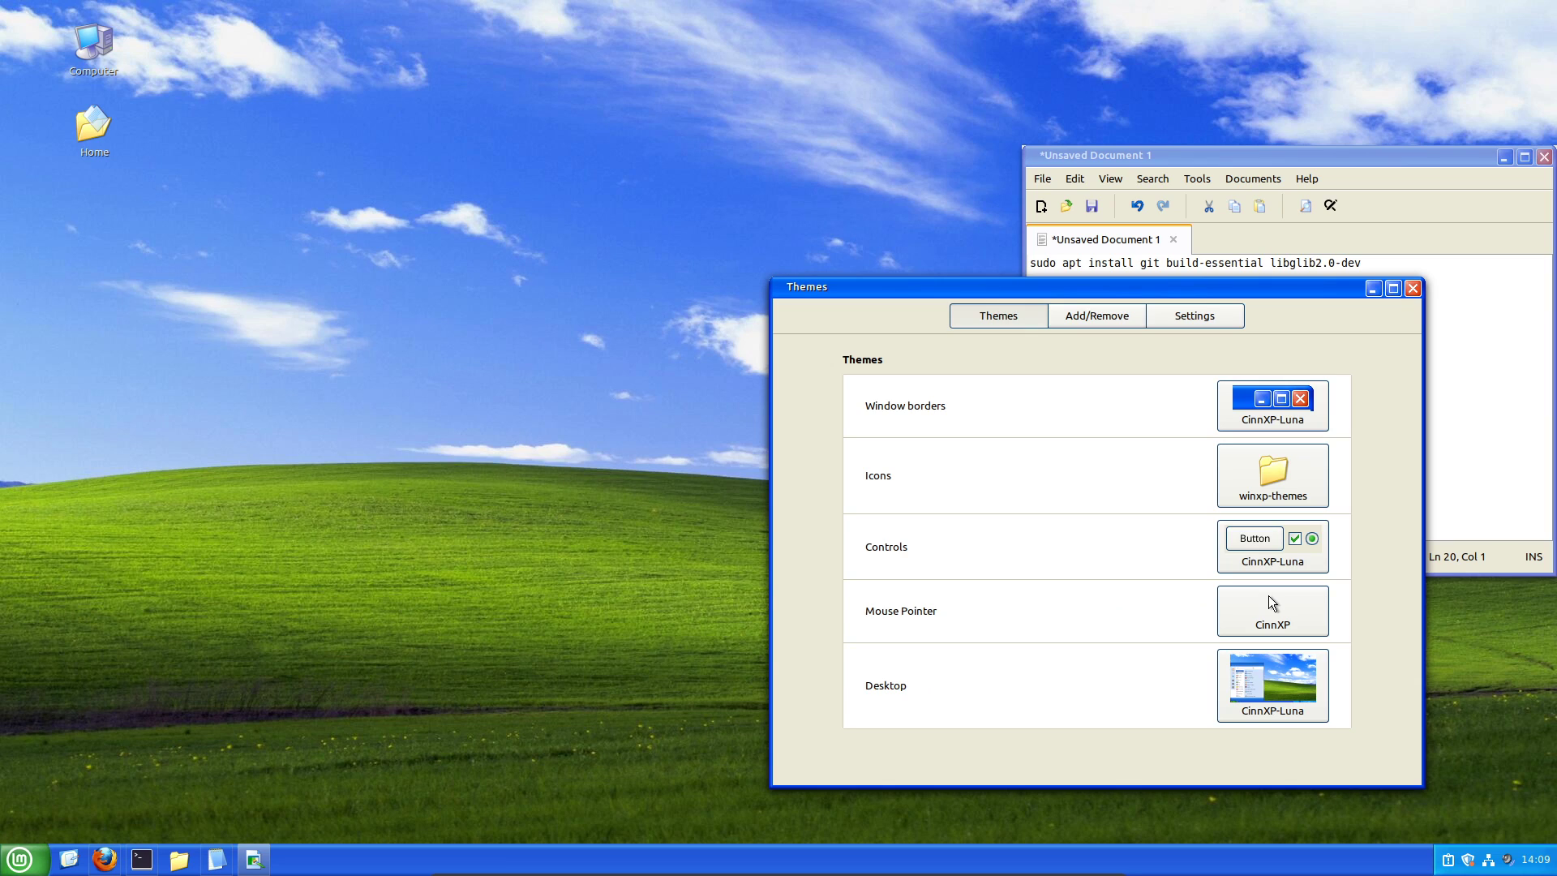